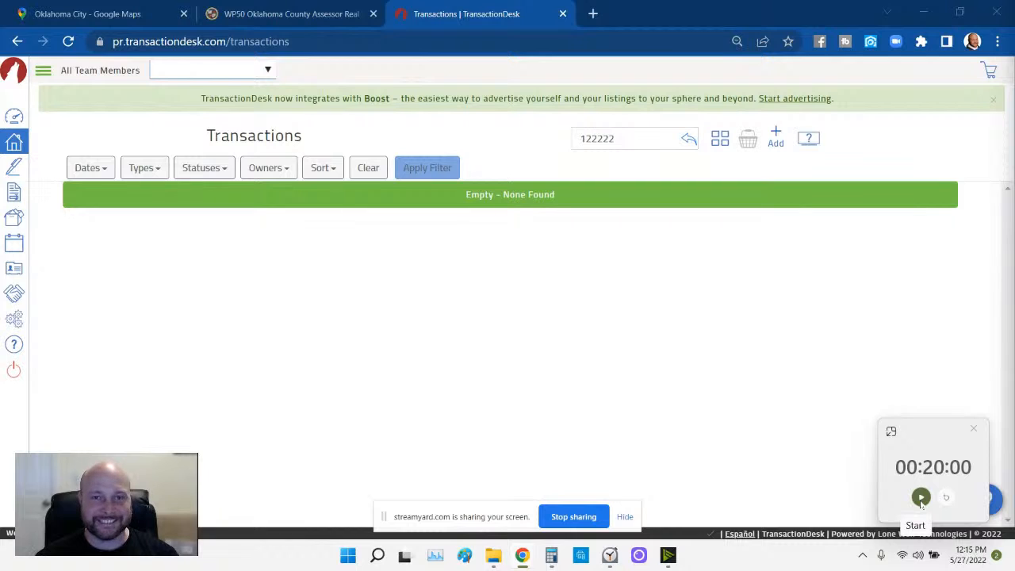
- Start the countdown timer, check the property's county assessor record, then return to the transactions list
left_click(920, 498)
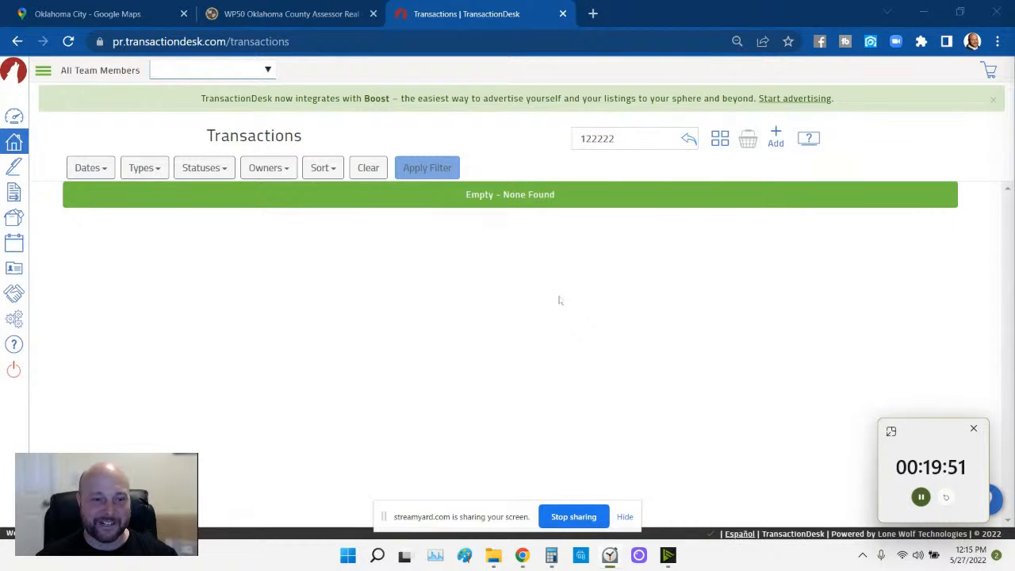
left_click(314, 16)
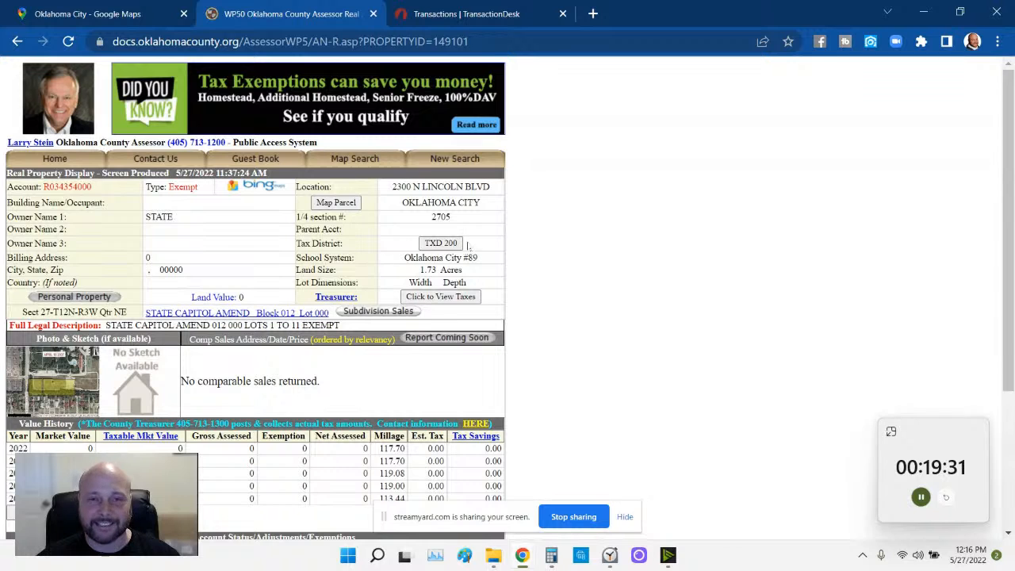
left_click(491, 15)
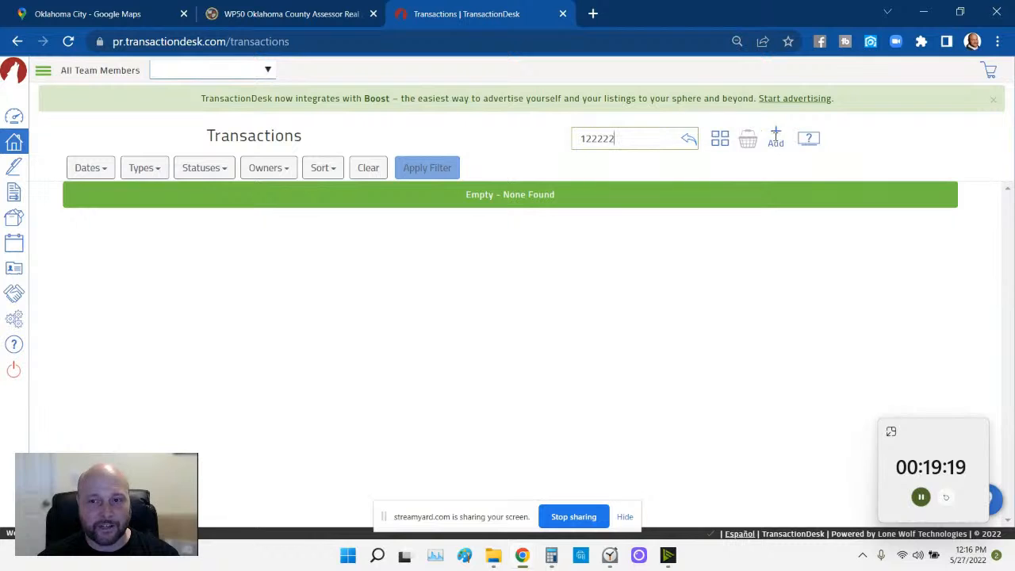
- Create a new transaction named '2022 - State Capitol' using Listing Template - Residential
left_click(778, 138)
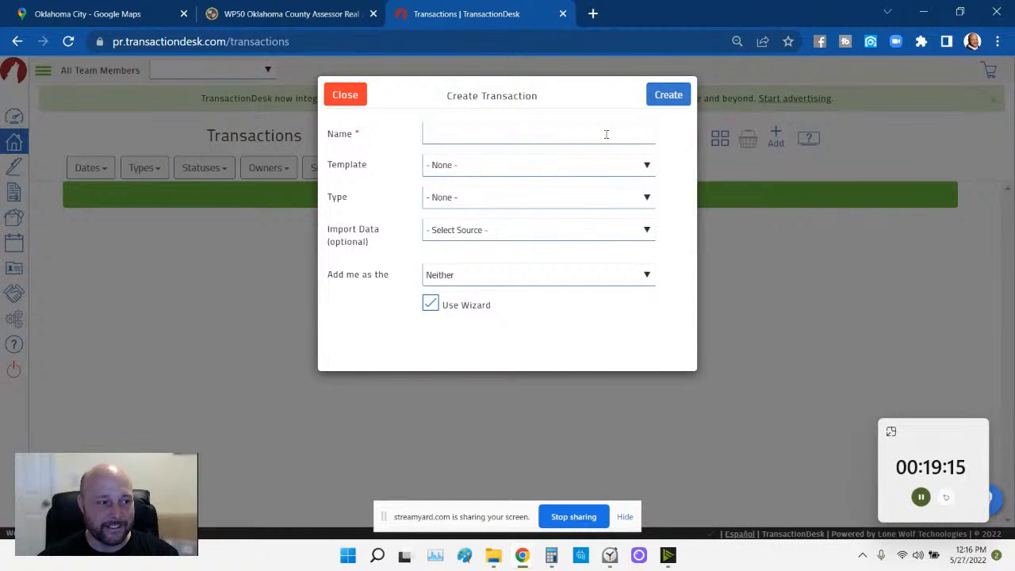
left_click(605, 134)
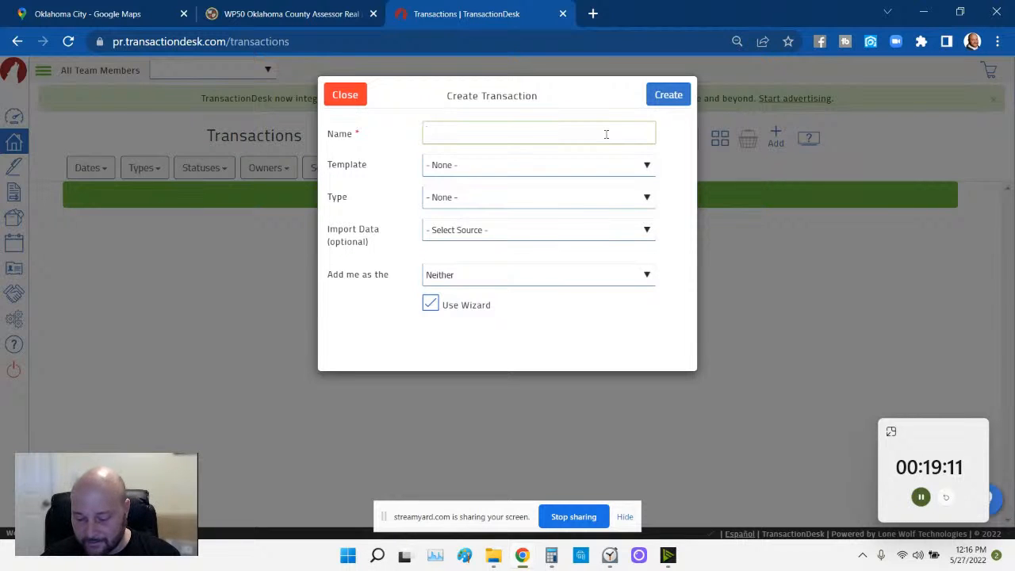
type("2022-")
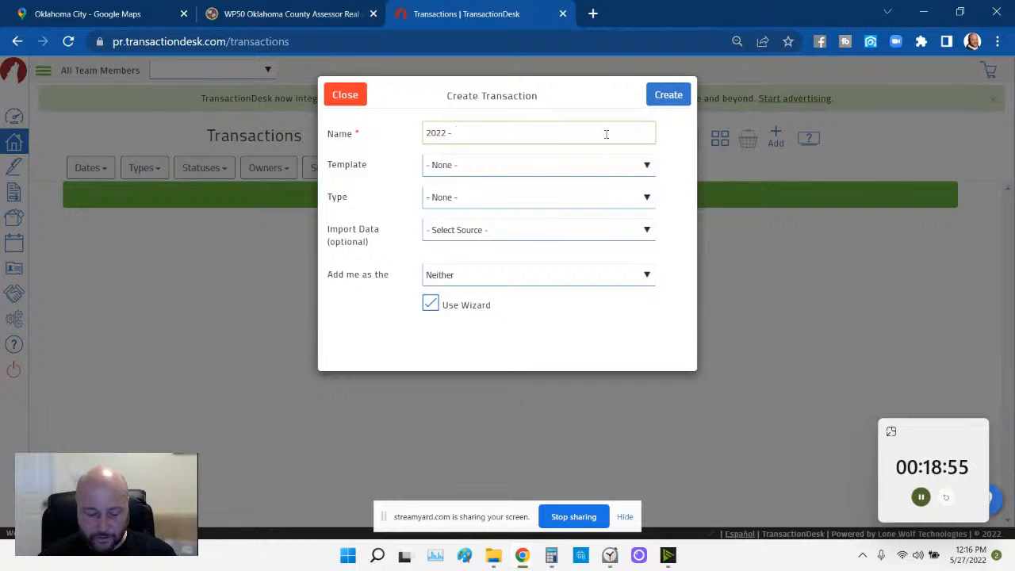
type("State Capitol")
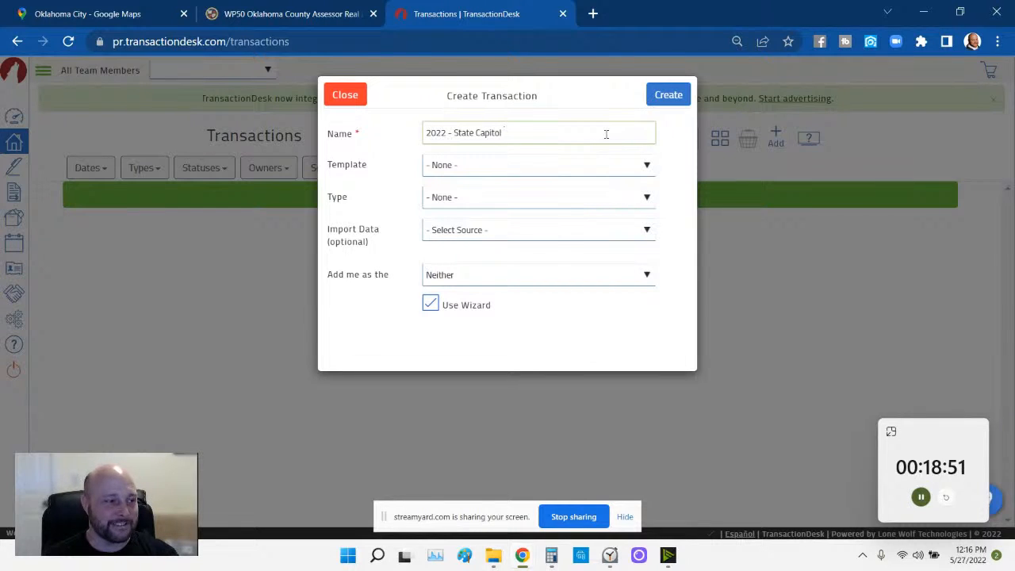
left_click(610, 165)
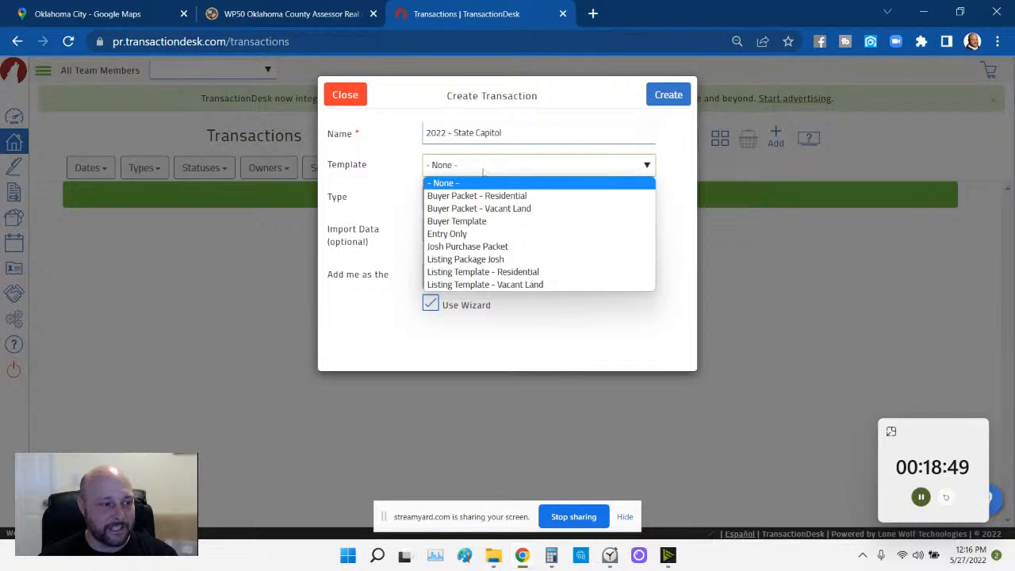
left_click(472, 273)
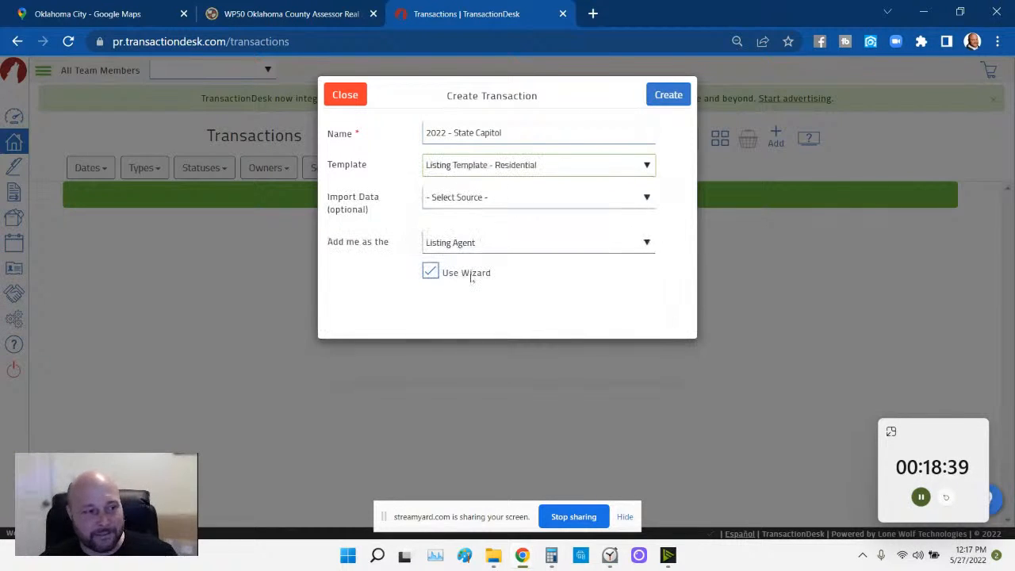
left_click(498, 198)
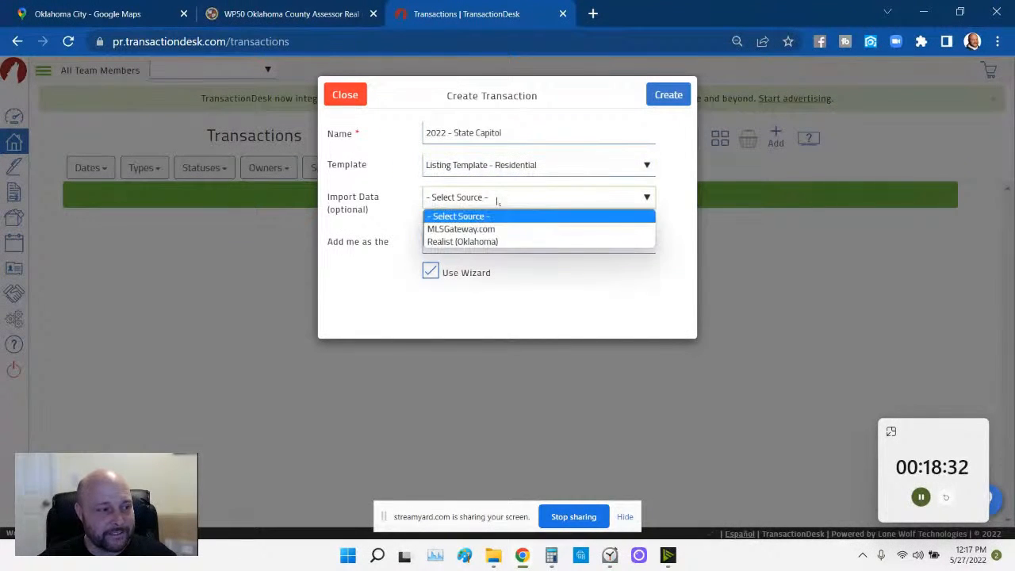
- Import from Realist (Oklahoma) and copy the account number from the assessor record at 100% zoom
left_click(456, 243)
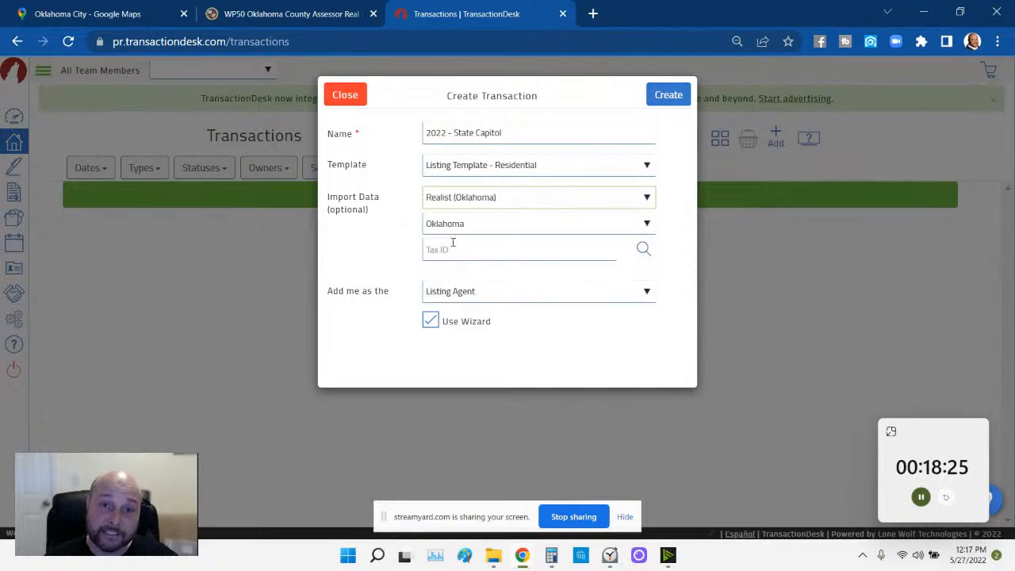
left_click(468, 248)
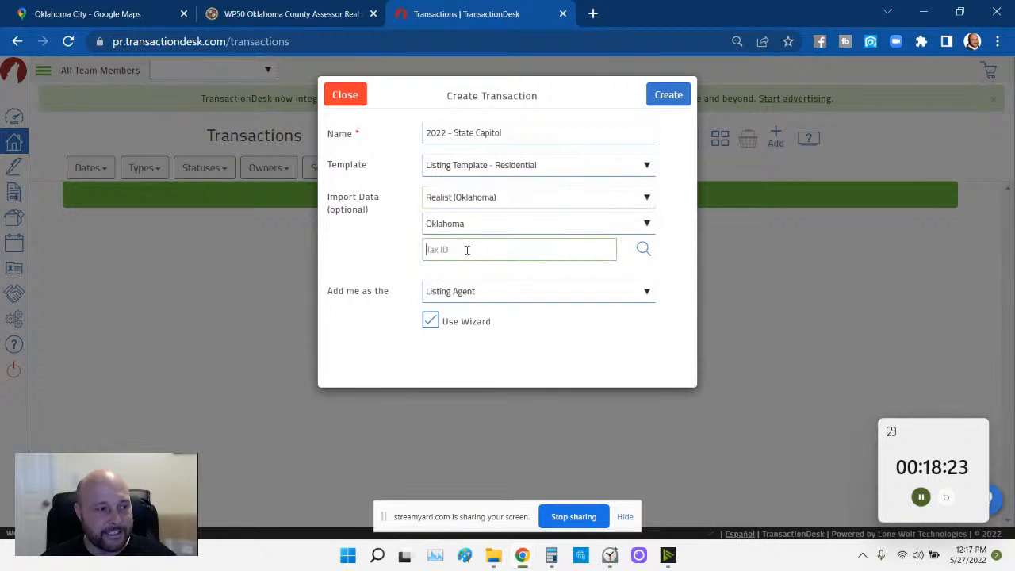
left_click(315, 22)
left_click_drag(115, 188, 42, 187)
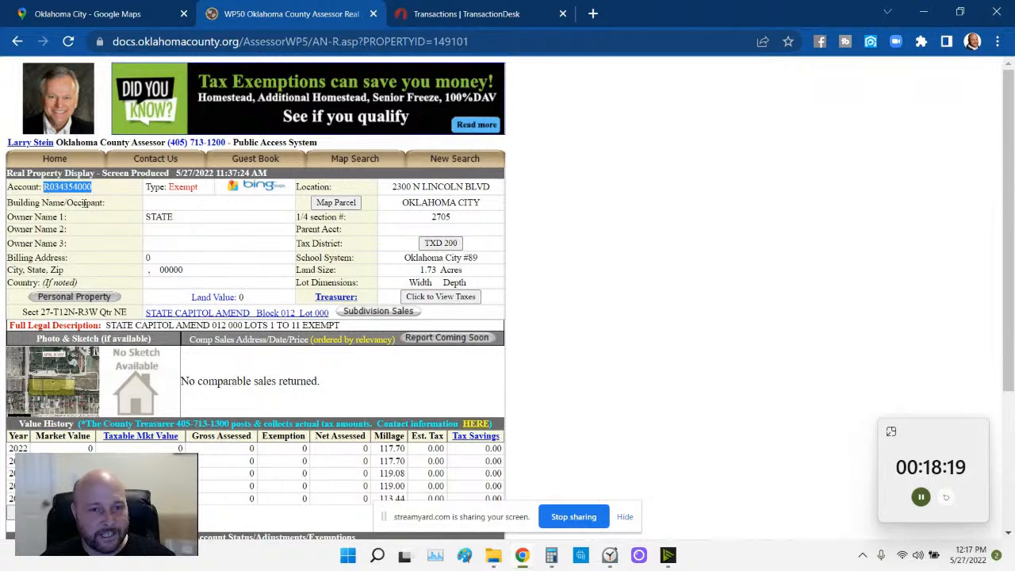
left_click(998, 41)
left_click(899, 192)
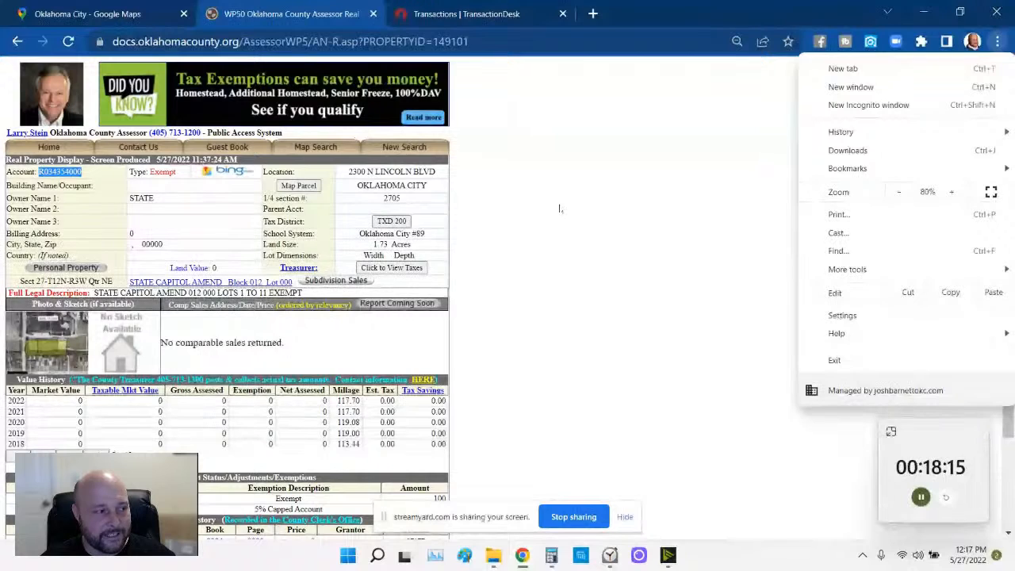
left_click(952, 192)
left_click(951, 192)
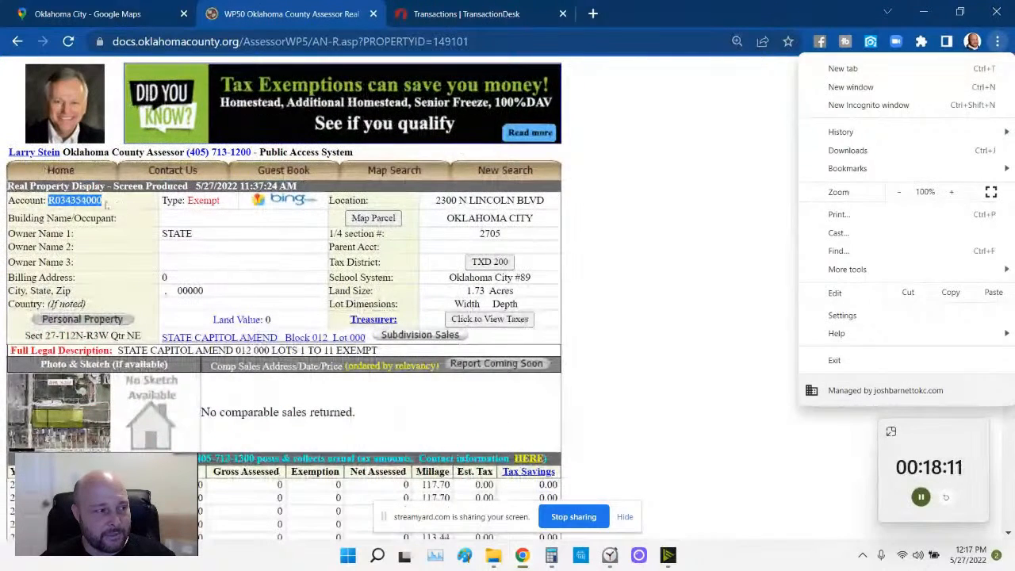
left_click(123, 208)
left_click_drag(121, 204, 49, 200)
key("ctrl+c")
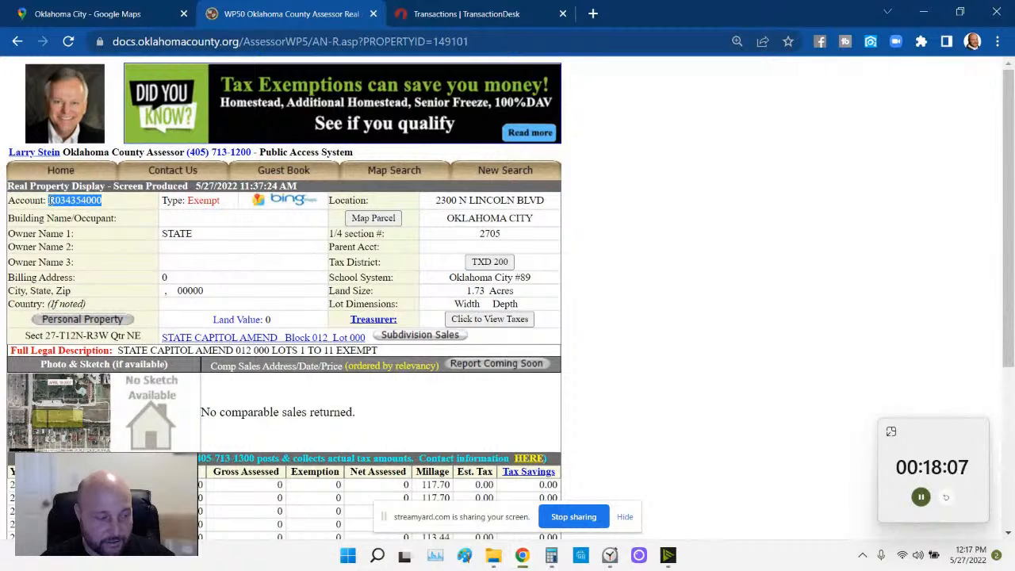
- Paste the copied account number into the transaction's Tax ID field
left_click(474, 16)
left_click(472, 248)
key("ctrl+v")
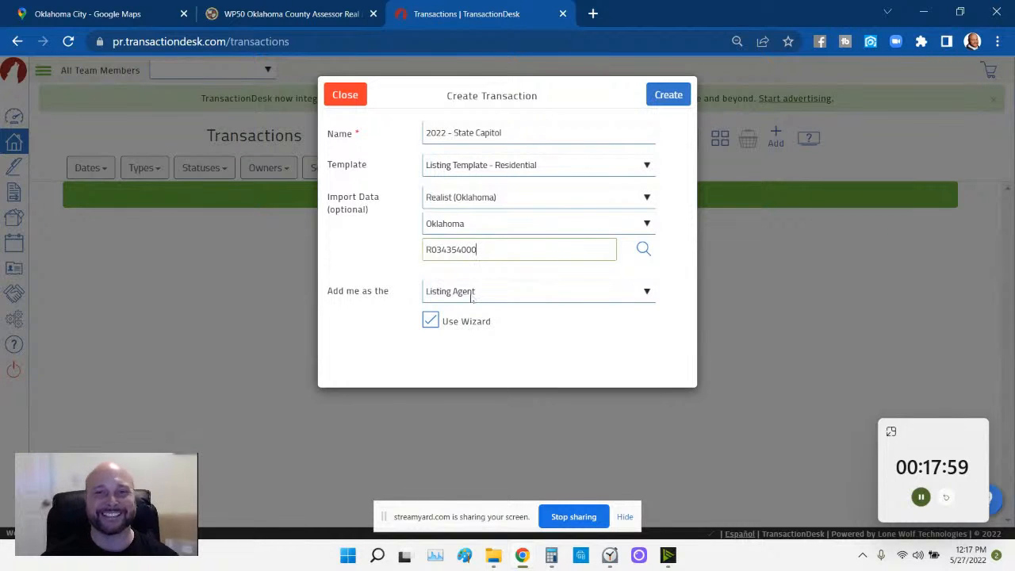
- Create the transaction and enter a List Price of 100000000
left_click(671, 99)
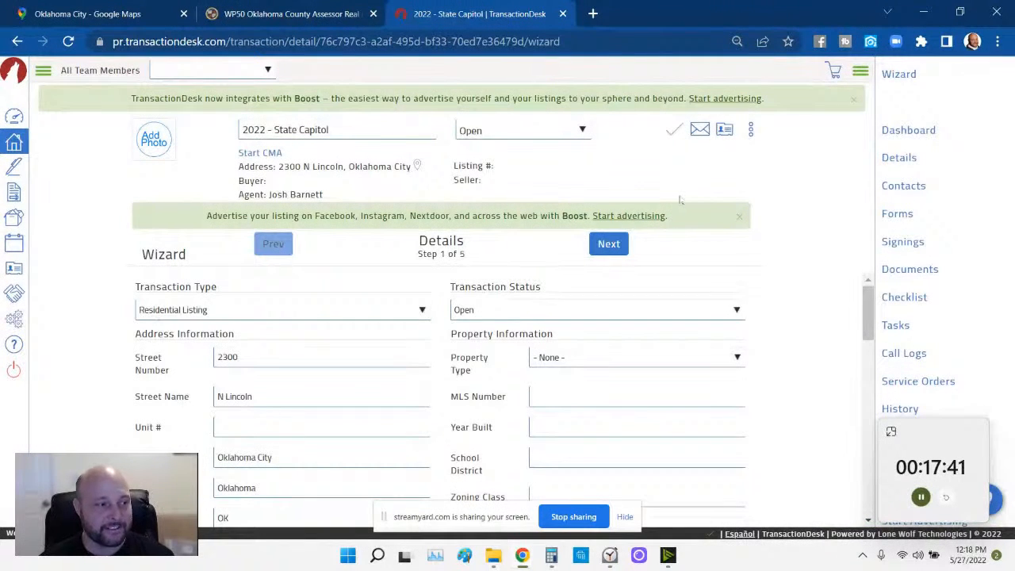
scroll(523, 333, "down", 3)
scroll(523, 333, "down", 3)
scroll(481, 362, "up", 2)
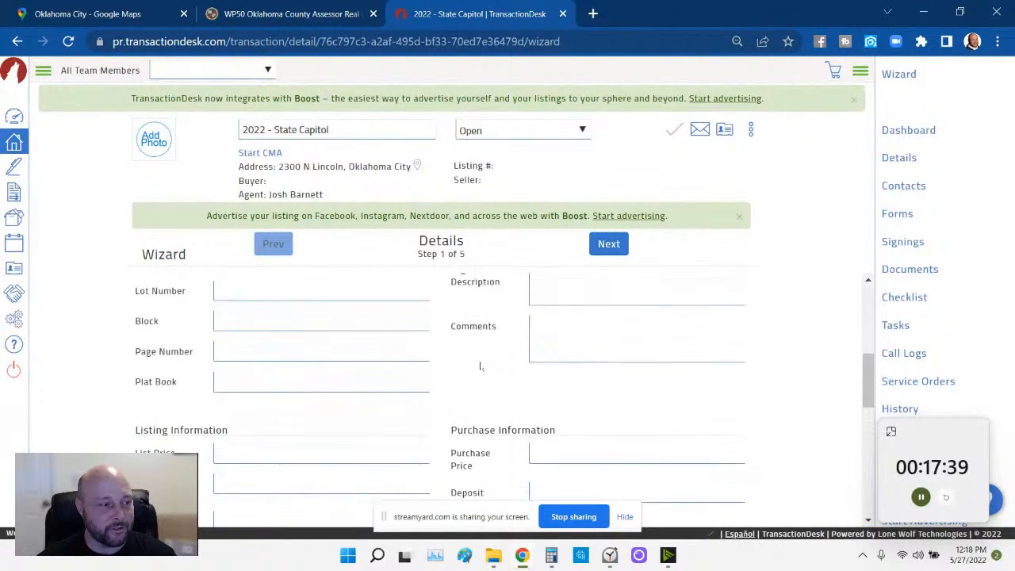
scroll(465, 379, "down", 1)
left_click(364, 377)
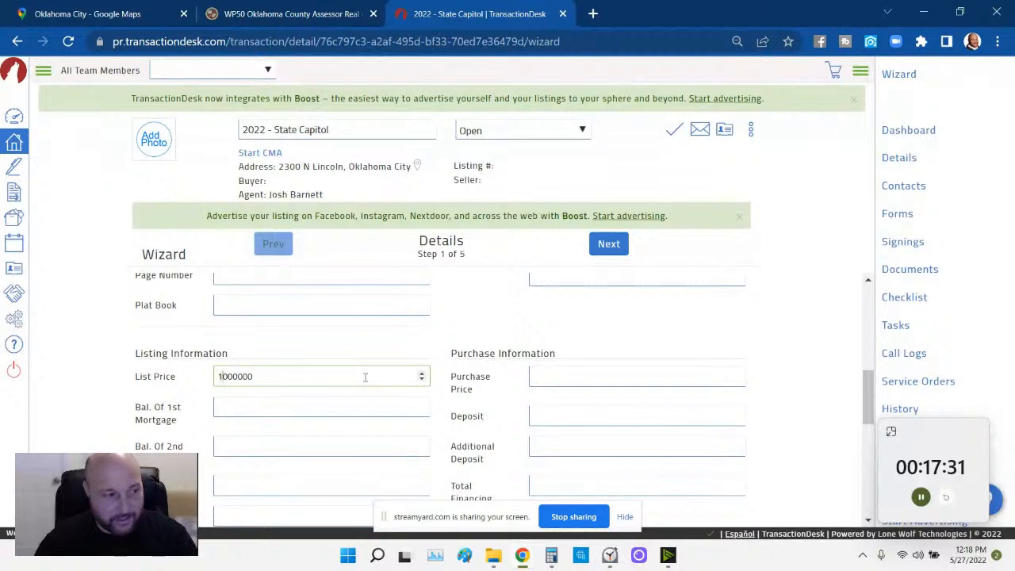
type("00")
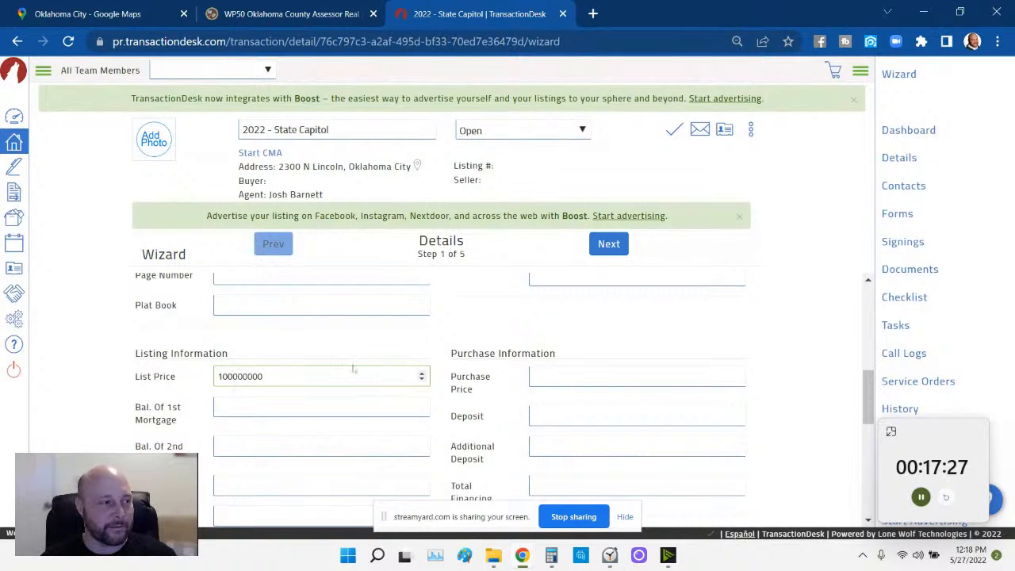
- Recheck the county assessor record, then continue the wizard to the dates step
left_click(317, 13)
scroll(295, 333, "down", 2)
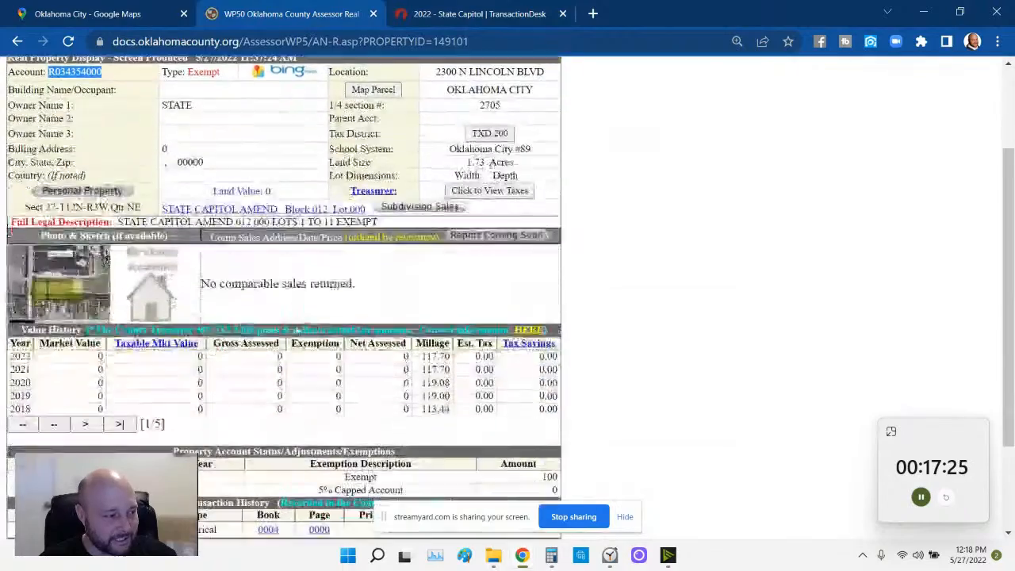
scroll(296, 334, "down", 3)
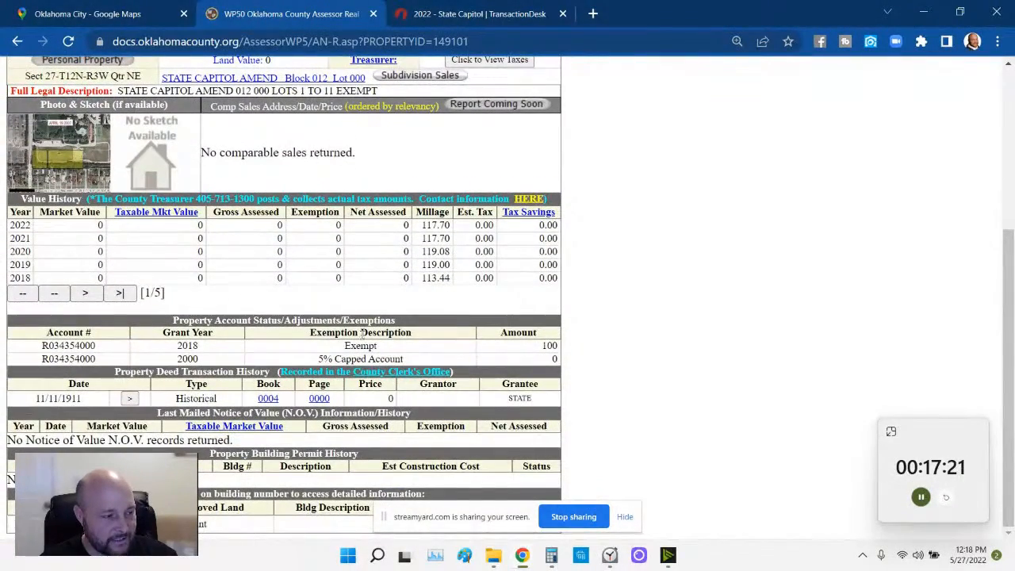
scroll(391, 347, "up", 5)
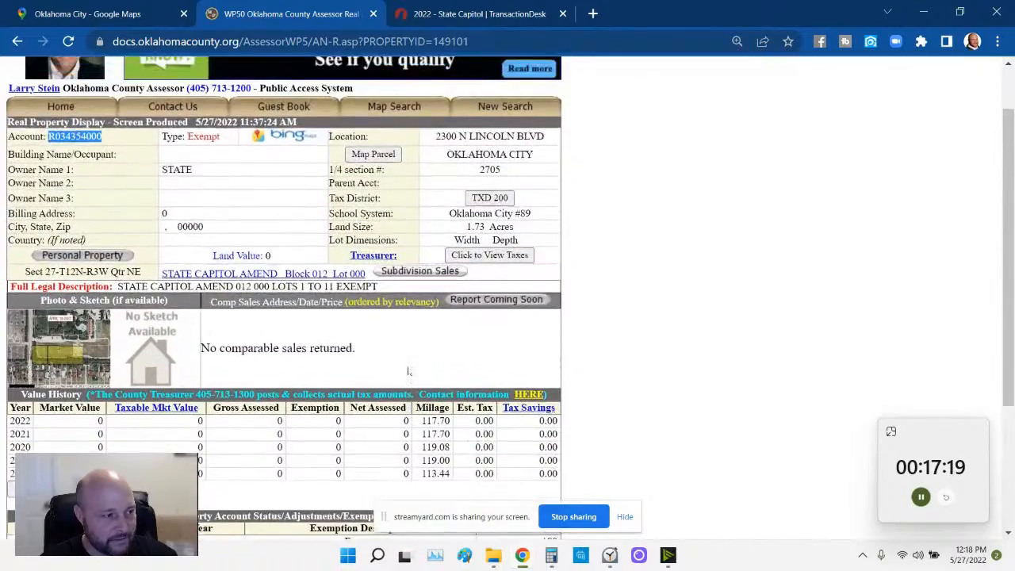
scroll(407, 381, "up", 2)
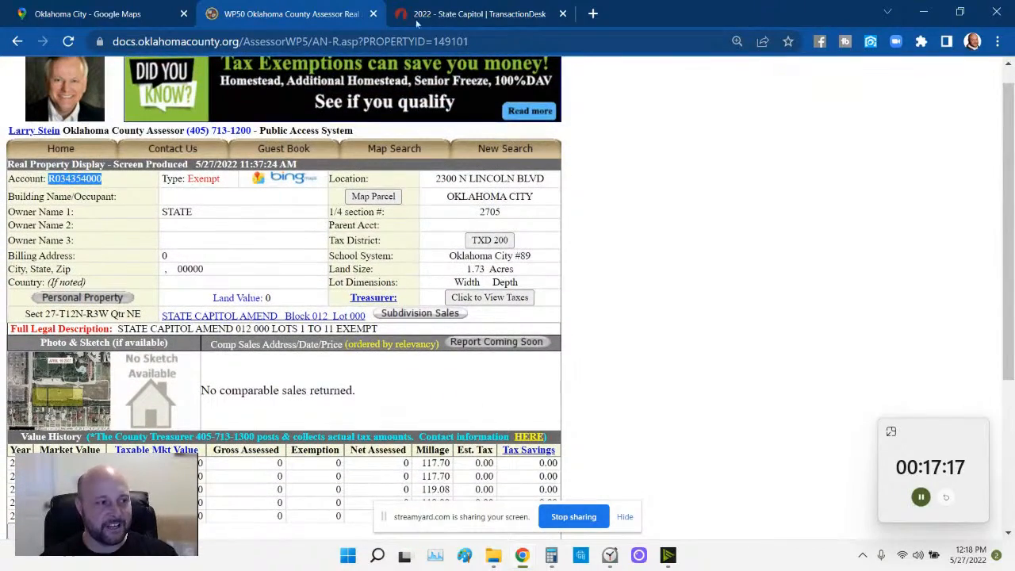
left_click(448, 22)
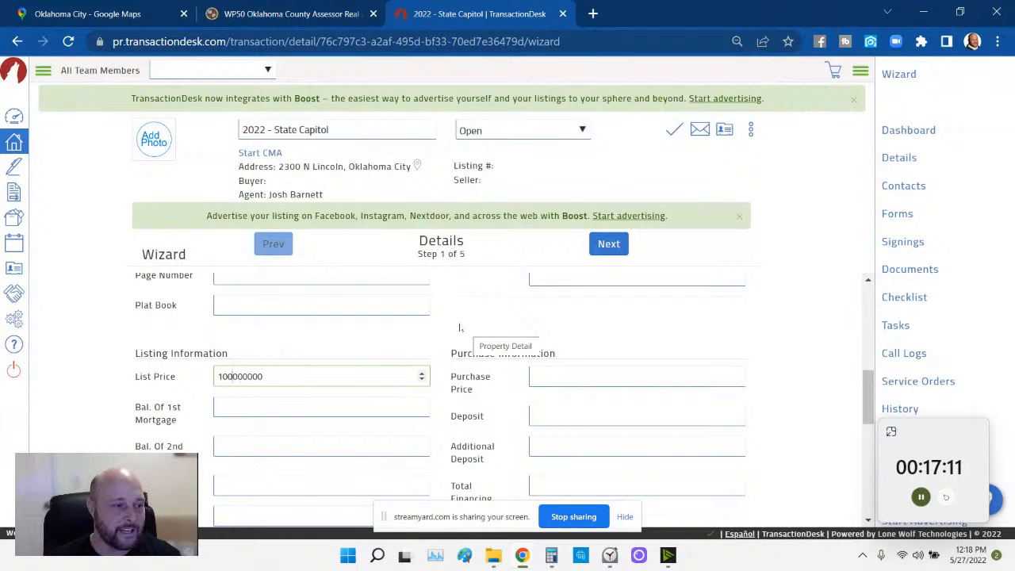
left_click(608, 245)
- Set the List Date to 05/31/2022
scroll(373, 295, "down", 2)
scroll(329, 371, "up", 2)
left_click(289, 313)
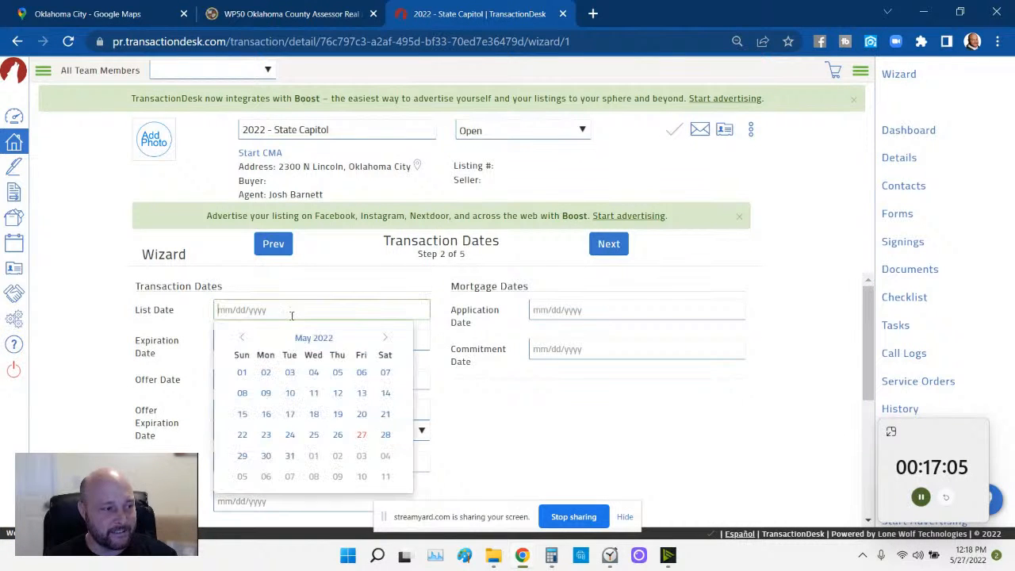
left_click(288, 456)
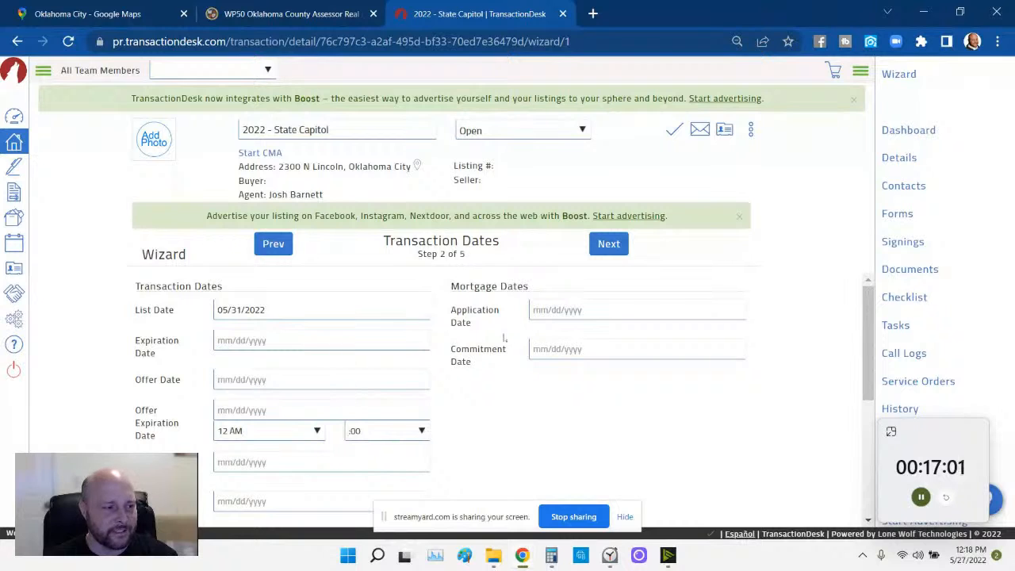
- Set the Expiration Date to 10/28/2022 and continue to the Contacts step
left_click(366, 337)
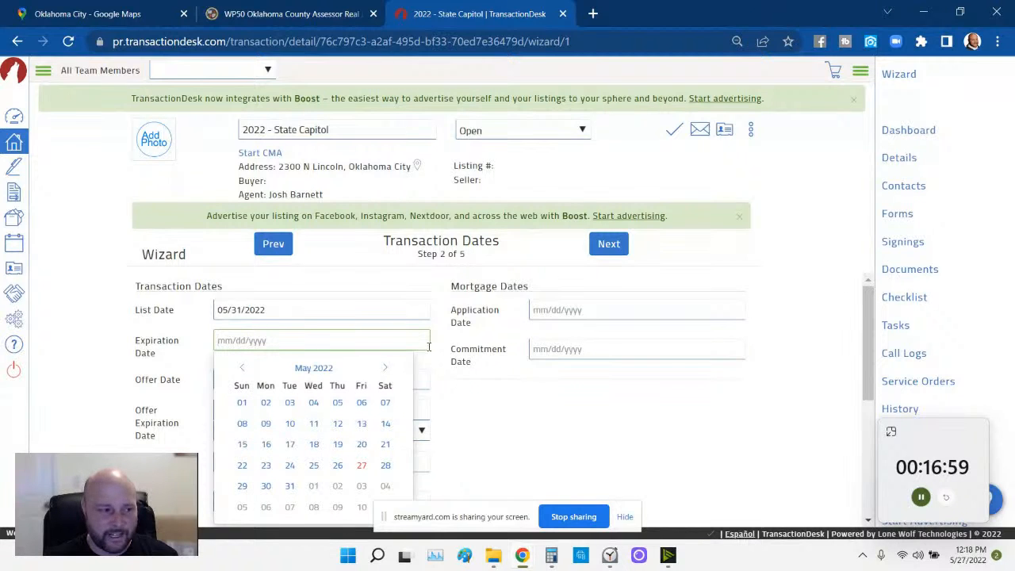
left_click(386, 369)
left_click(386, 369)
left_click(386, 369)
left_click(386, 369)
left_click(386, 369)
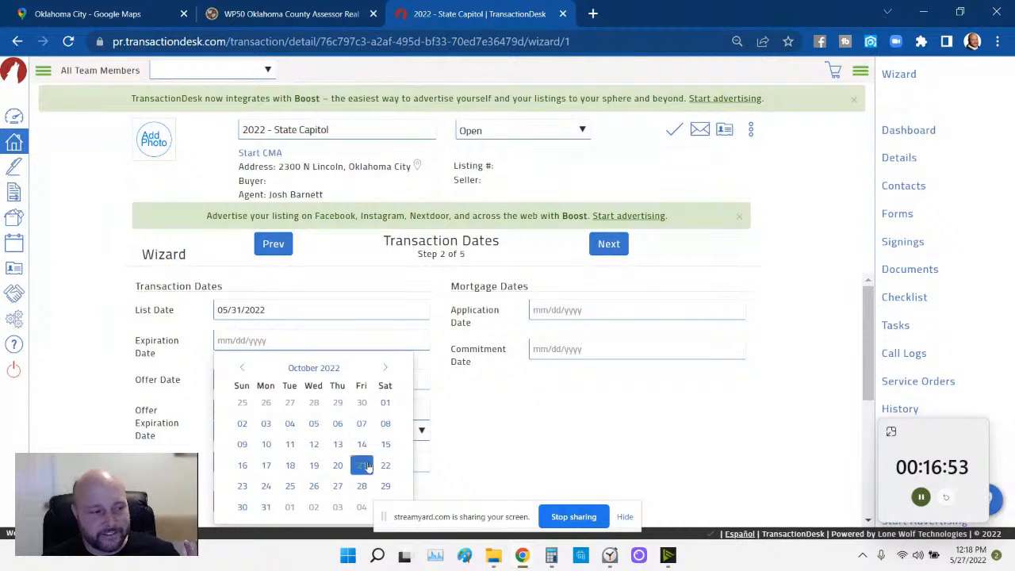
left_click(365, 490)
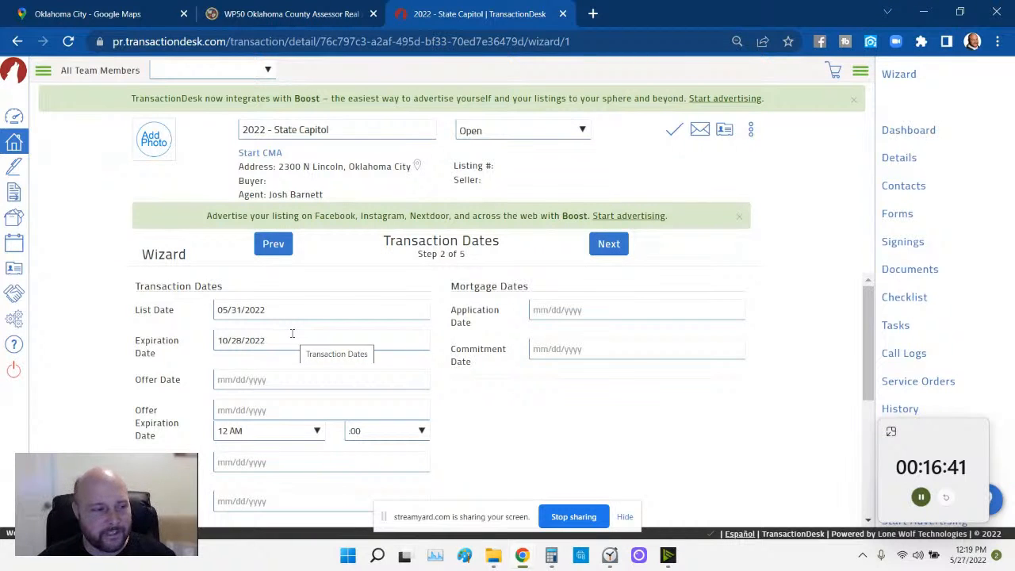
left_click(606, 250)
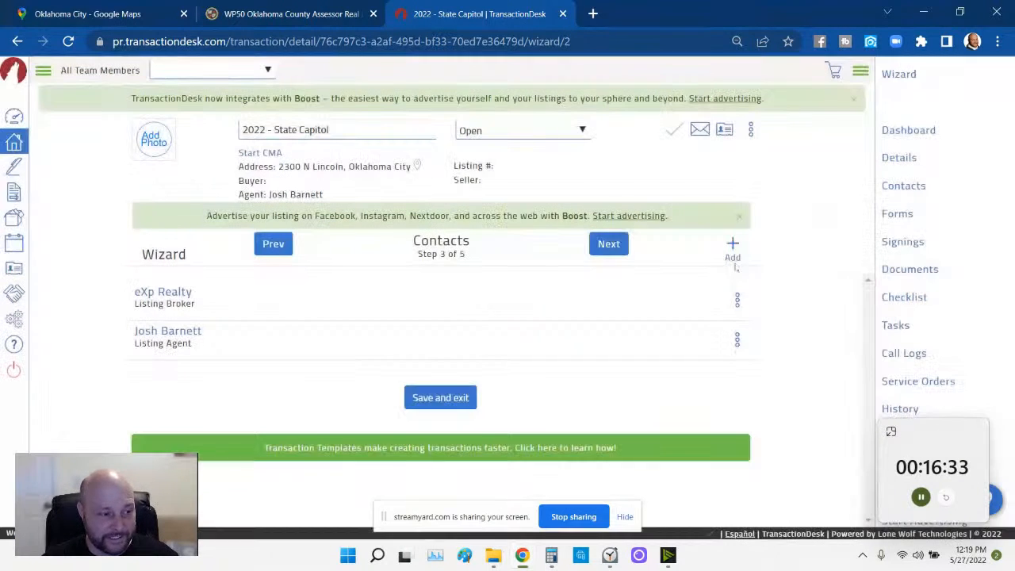
- Begin a new transaction contact, then cancel it without saving
left_click(734, 256)
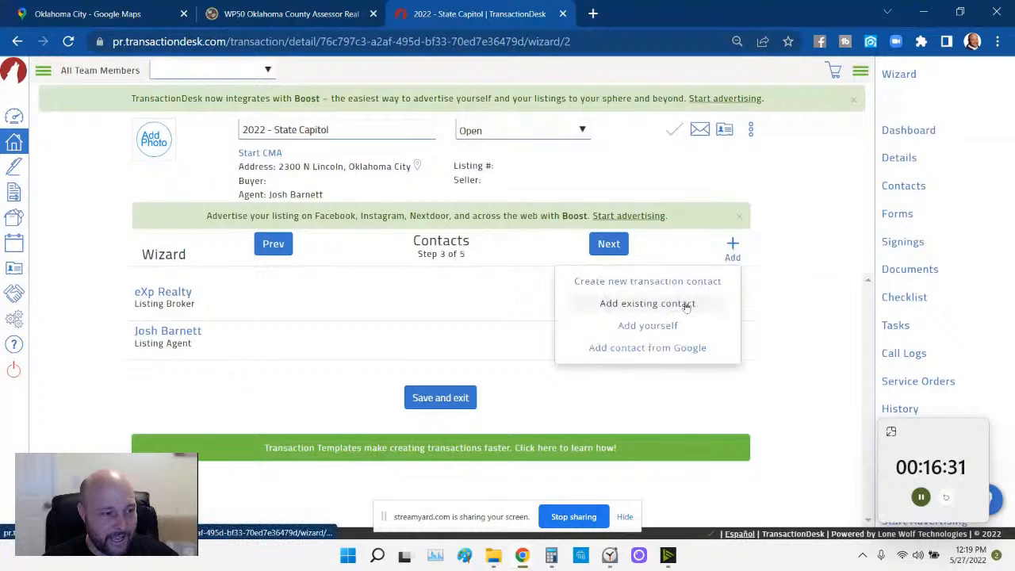
left_click(671, 282)
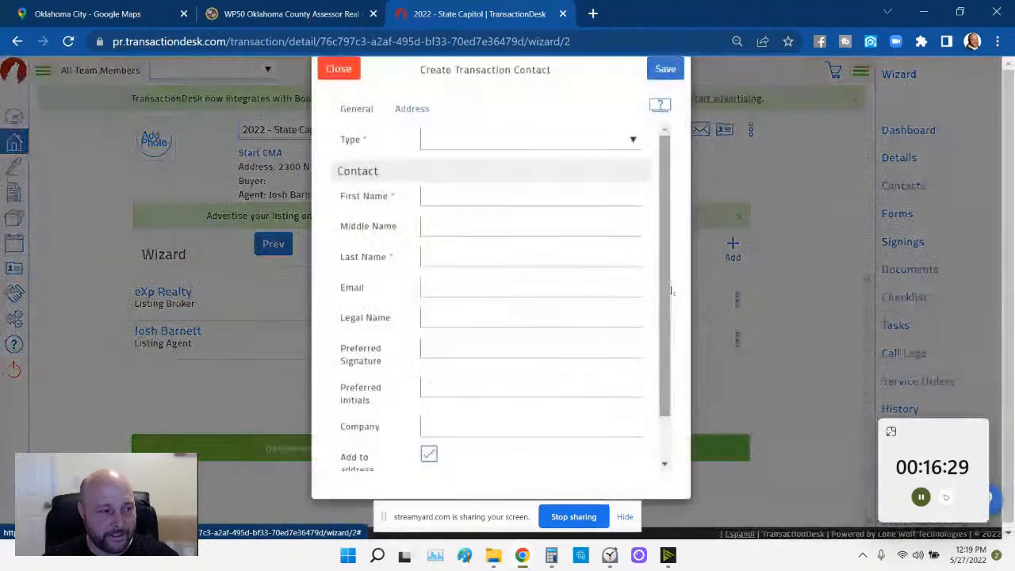
left_click(521, 164)
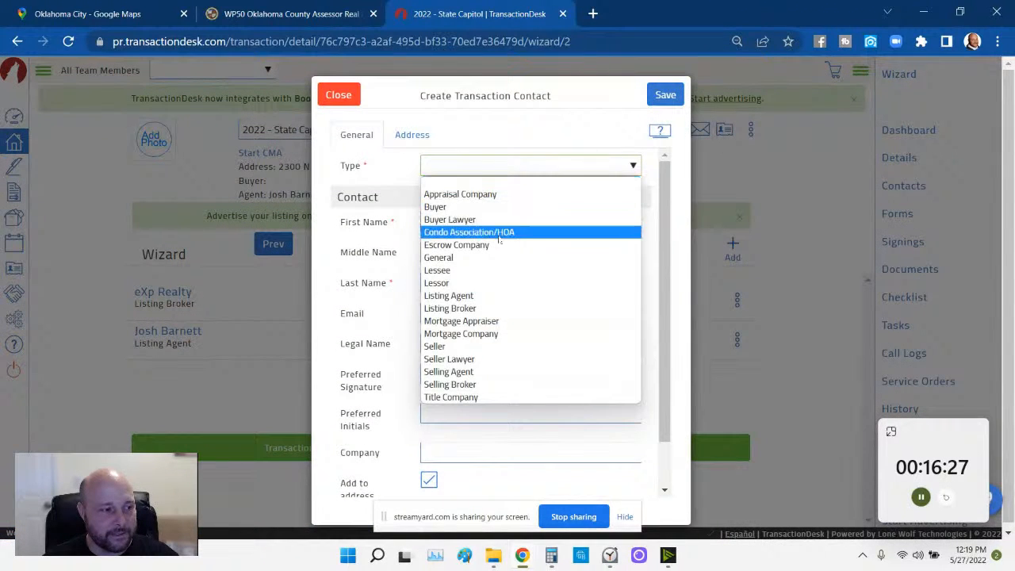
left_click(326, 96)
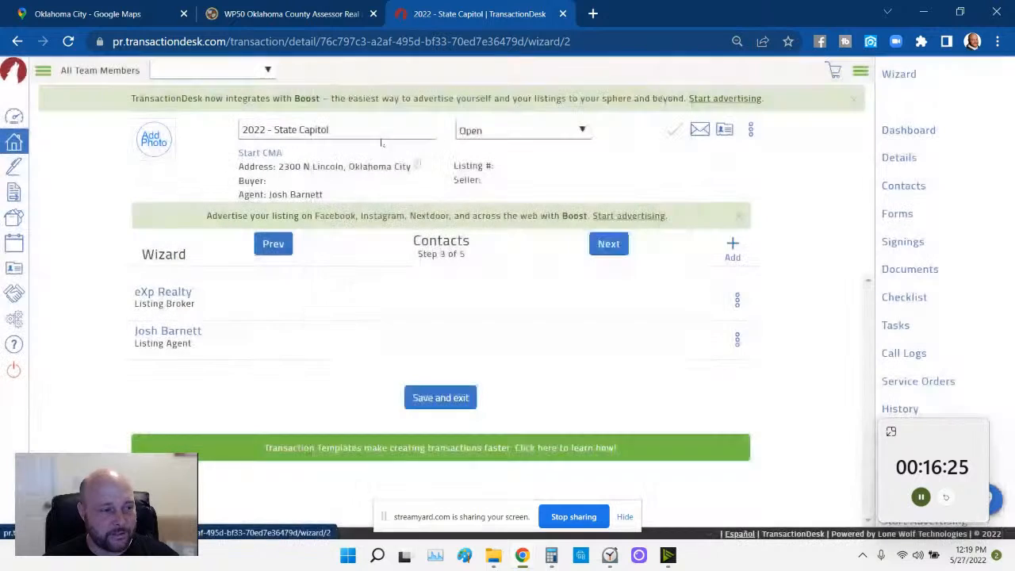
- Start a new Seller contact named State of Oklahoma, trustee
left_click(732, 248)
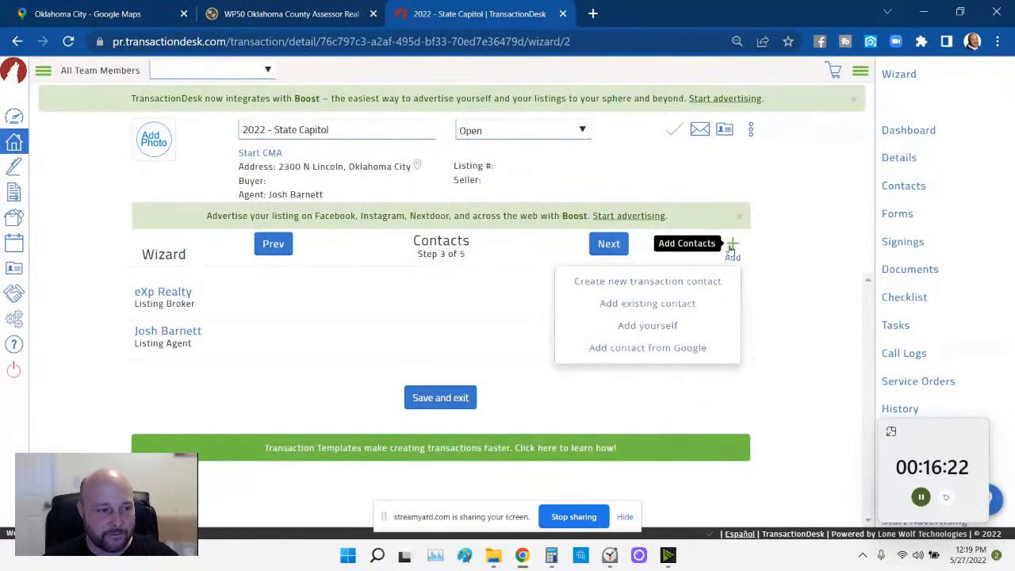
left_click(646, 282)
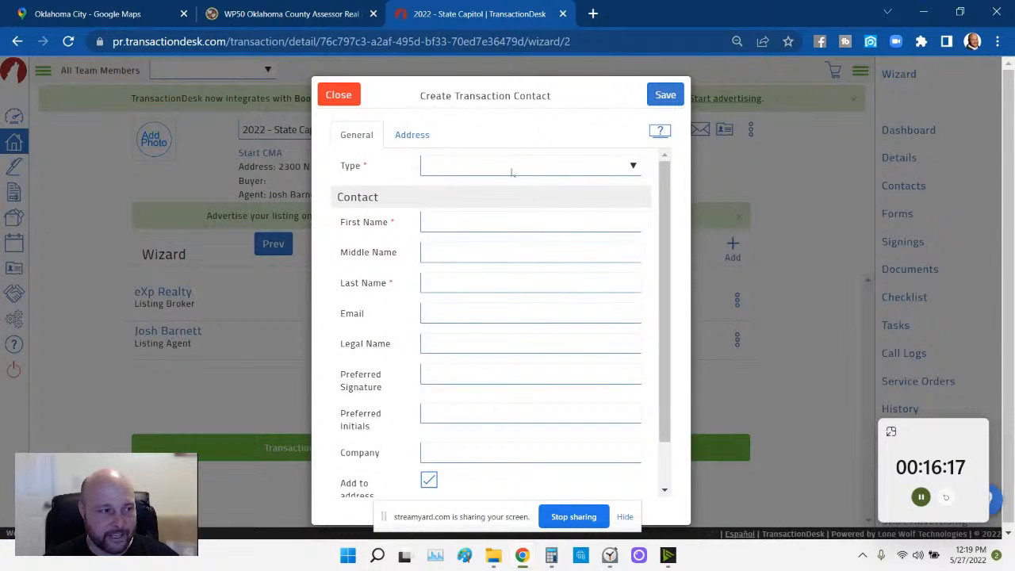
left_click(512, 170)
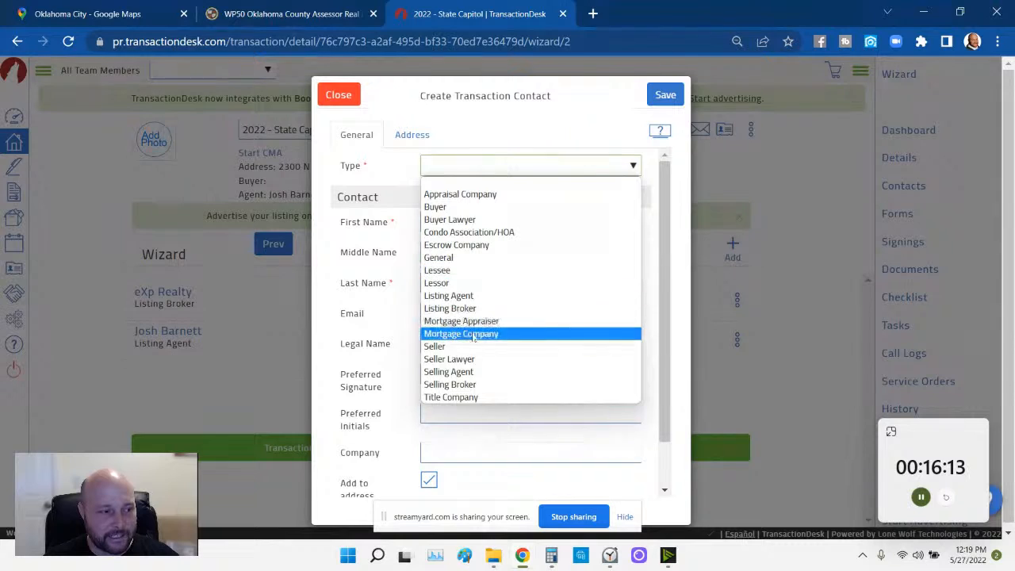
left_click(473, 346)
left_click(462, 227)
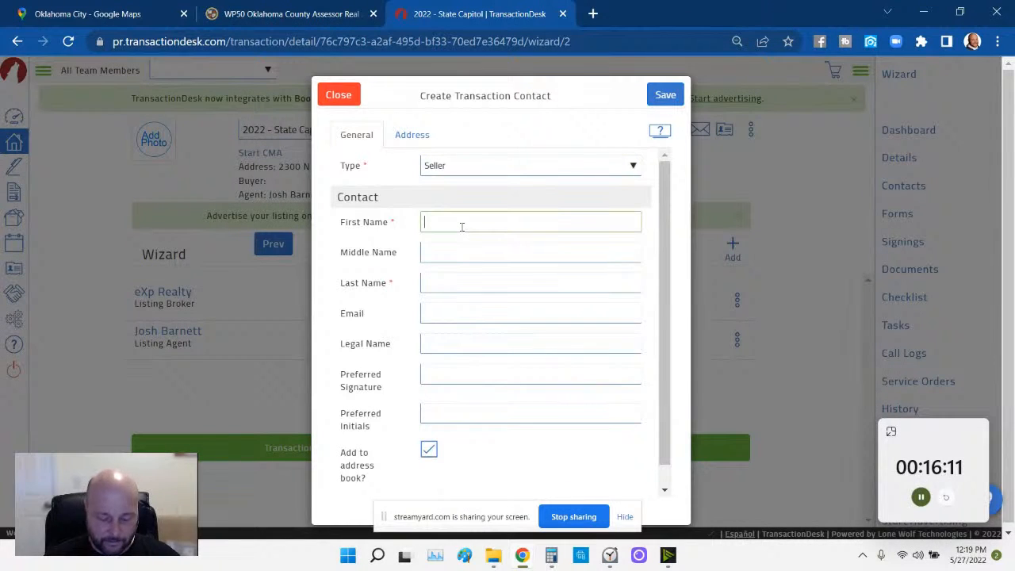
type("State")
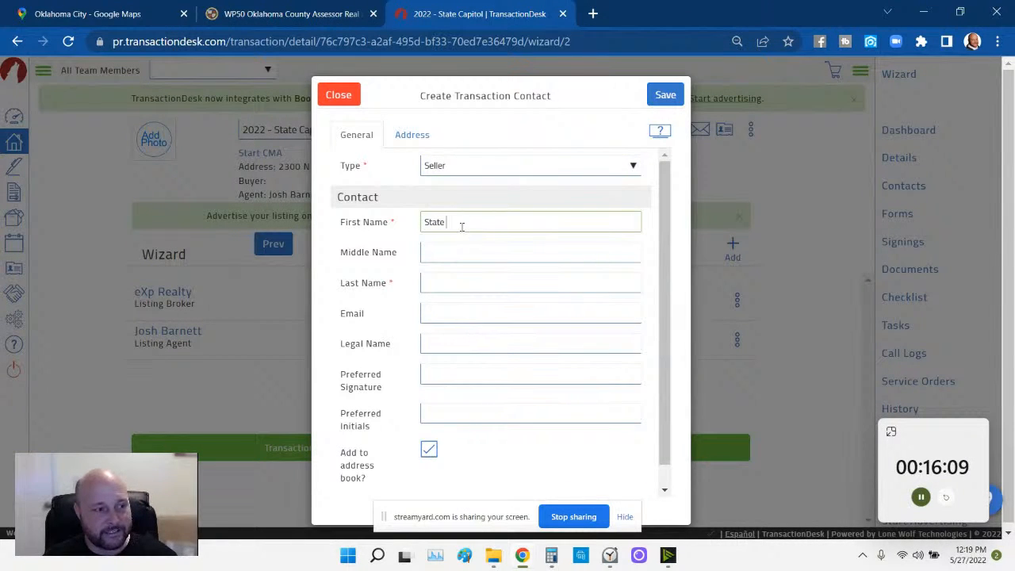
key("Tab")
key("Tab")
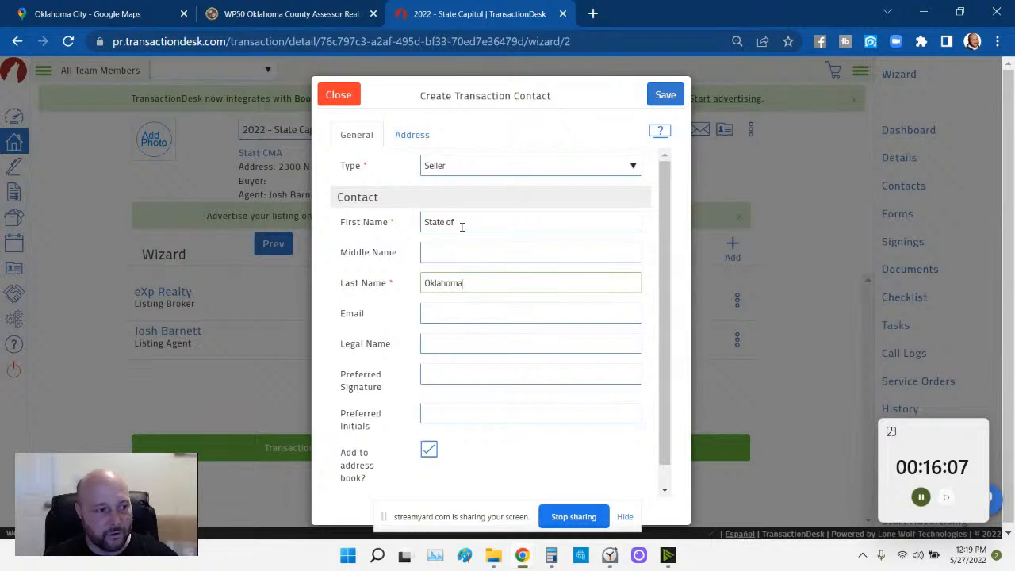
type("Oklahoma,")
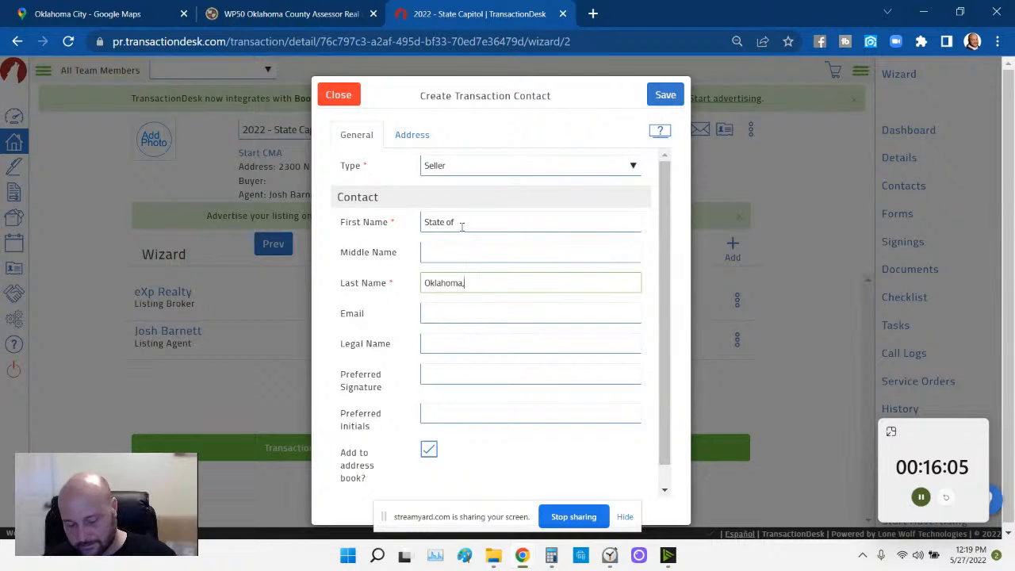
type(" trus")
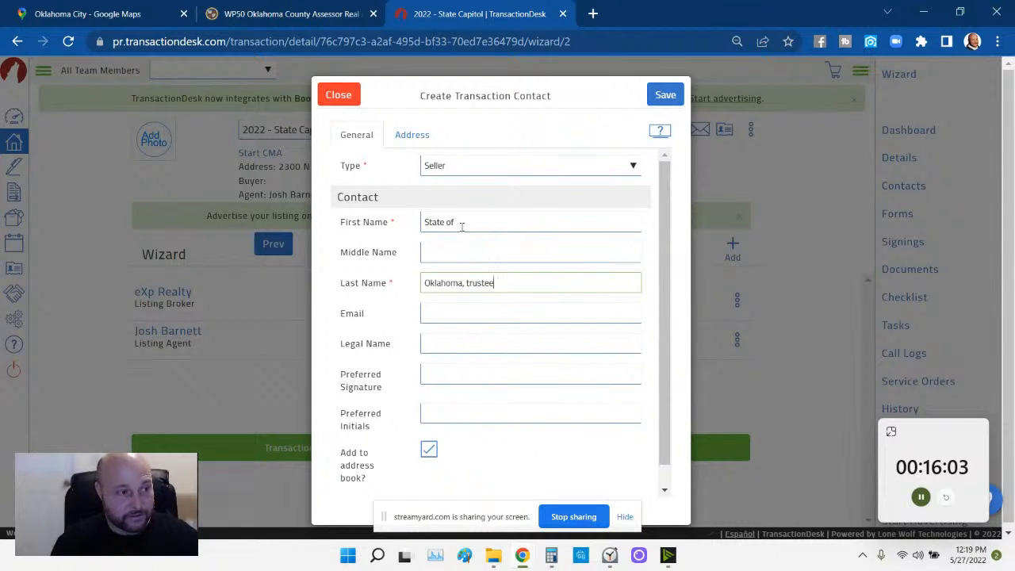
type("tee")
- Enter the seller's e-mail address, correcting its domain, and save the contact
left_click(530, 314)
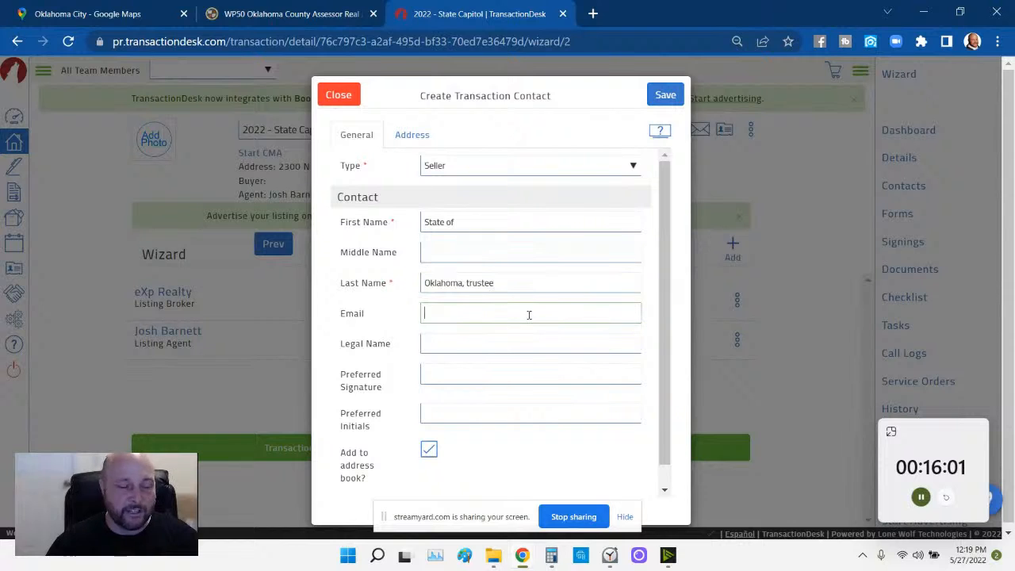
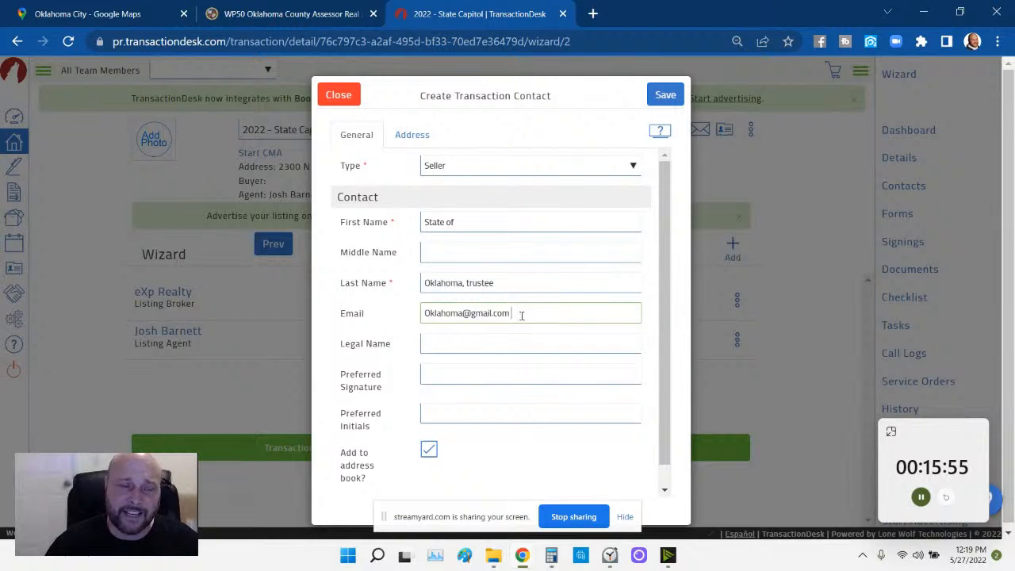
left_click_drag(513, 313, 471, 314)
type("OK")
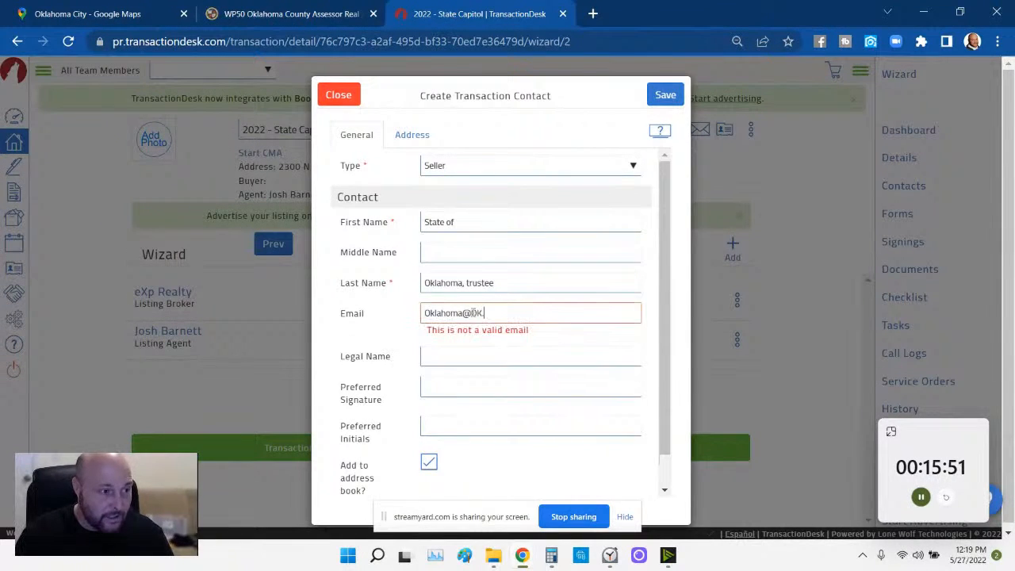
type(".Gov")
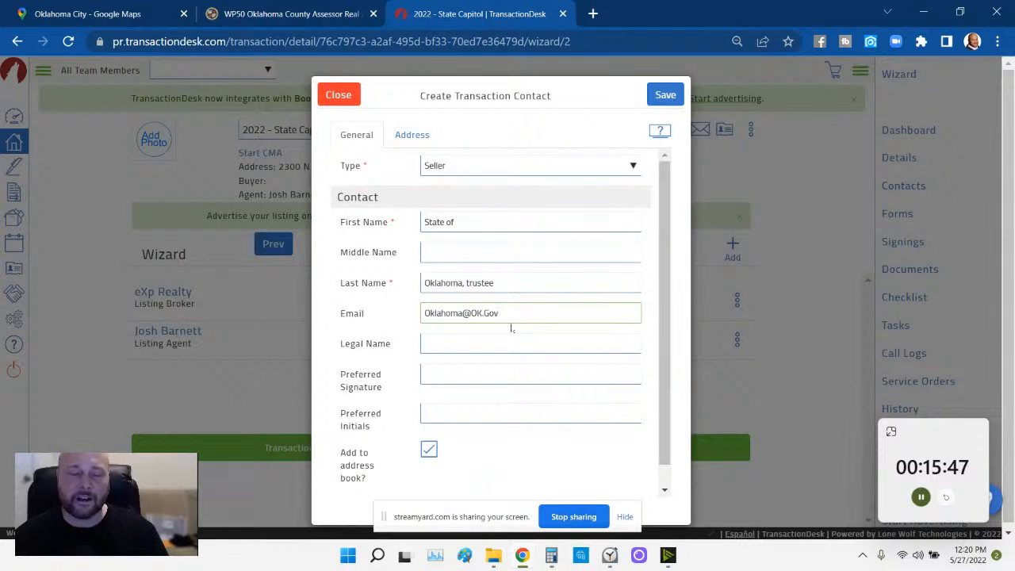
left_click(672, 97)
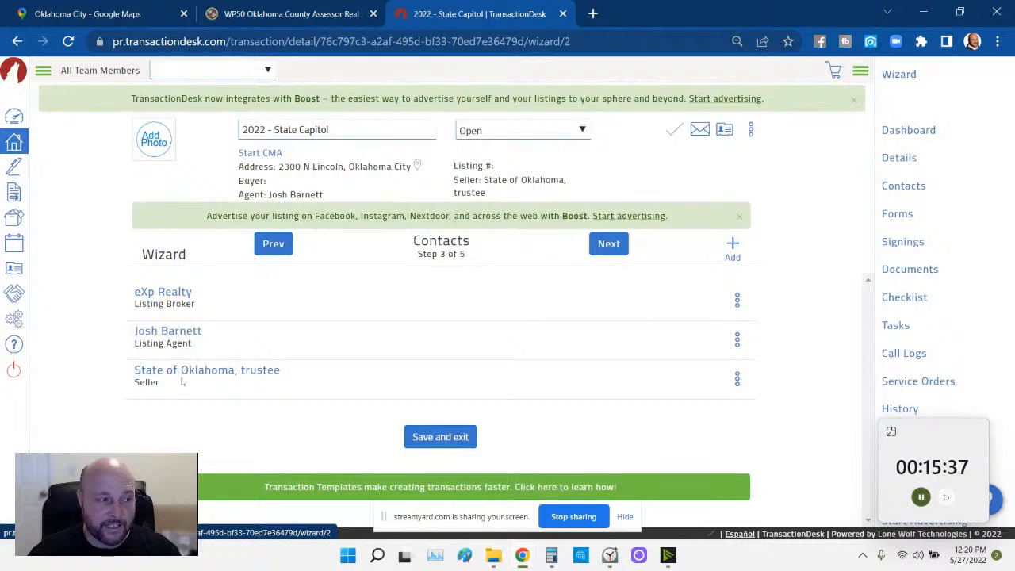
- On the Forms step, delete the MLSOK Listing Input Form and Homeowner's Association forms
left_click(608, 244)
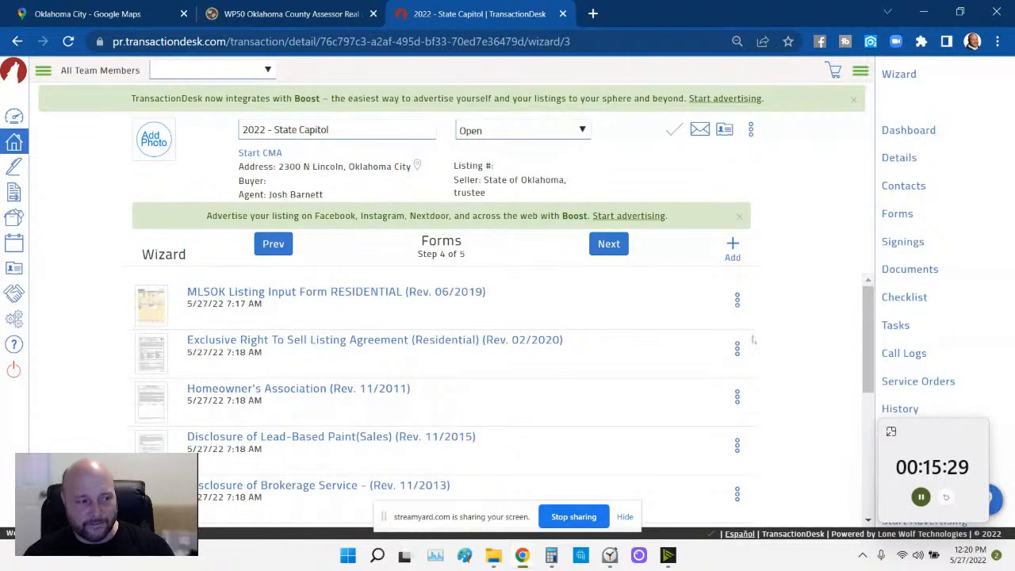
left_click(737, 300)
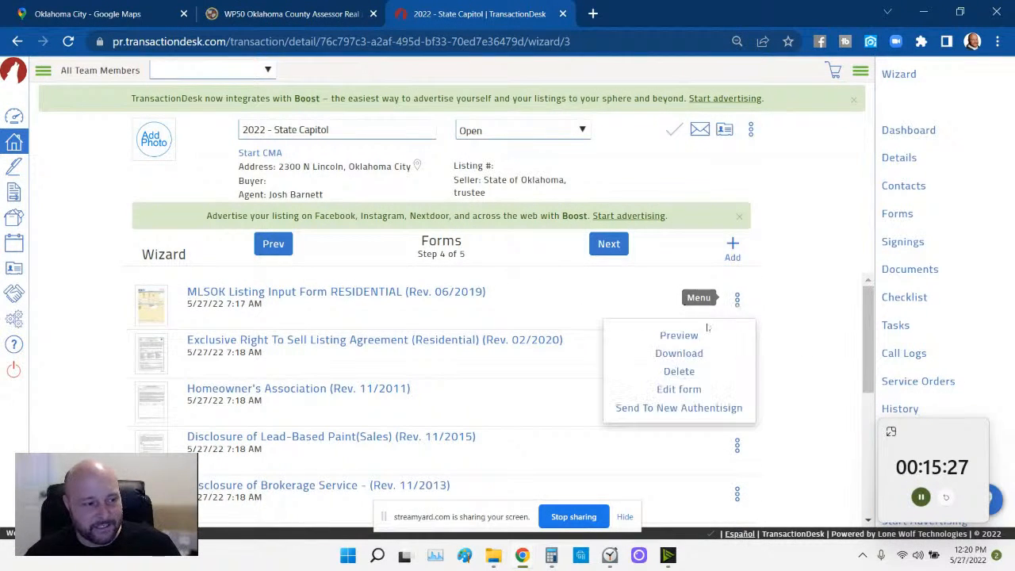
left_click(685, 371)
left_click(675, 98)
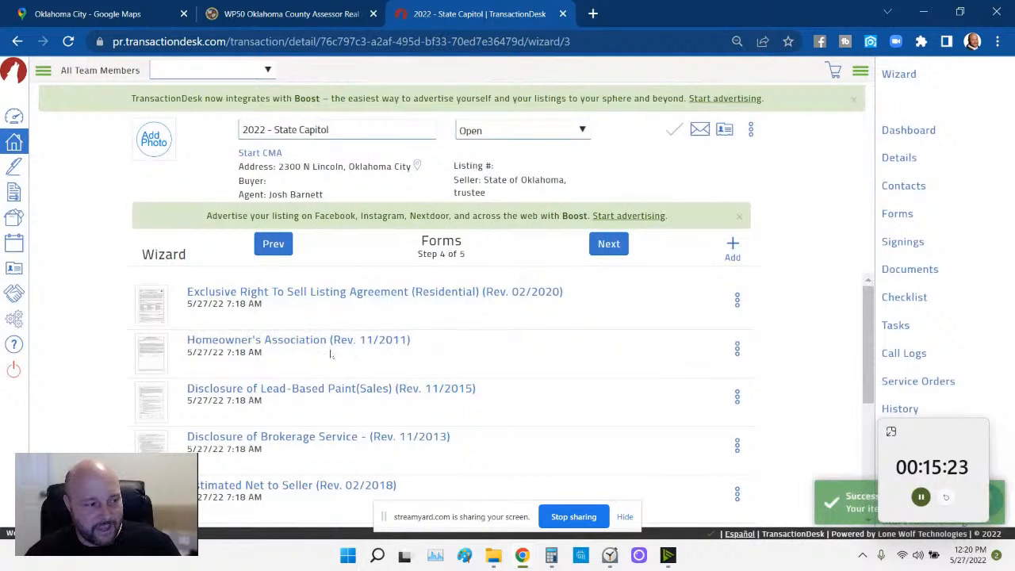
left_click(737, 349)
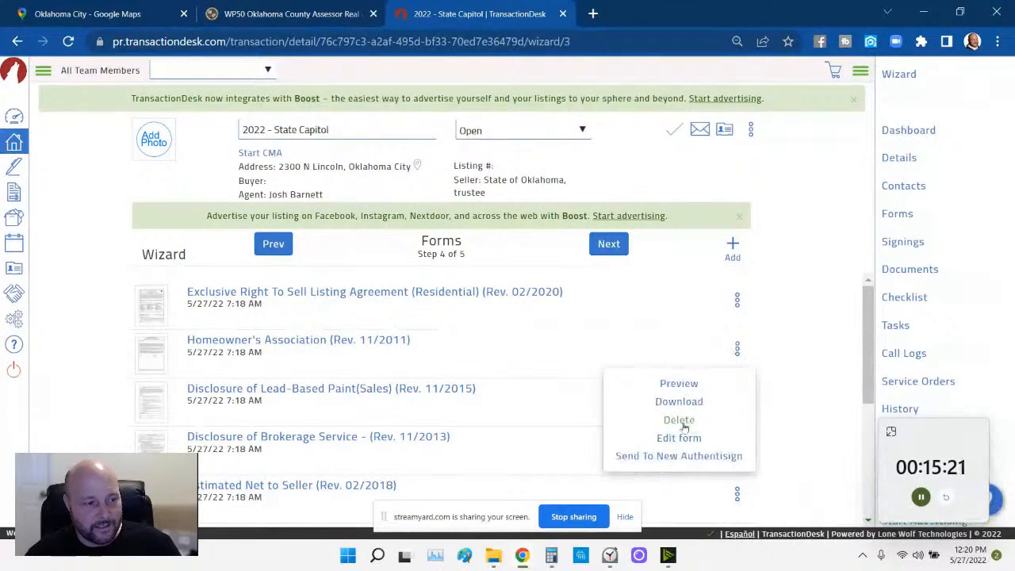
left_click(679, 420)
left_click(674, 96)
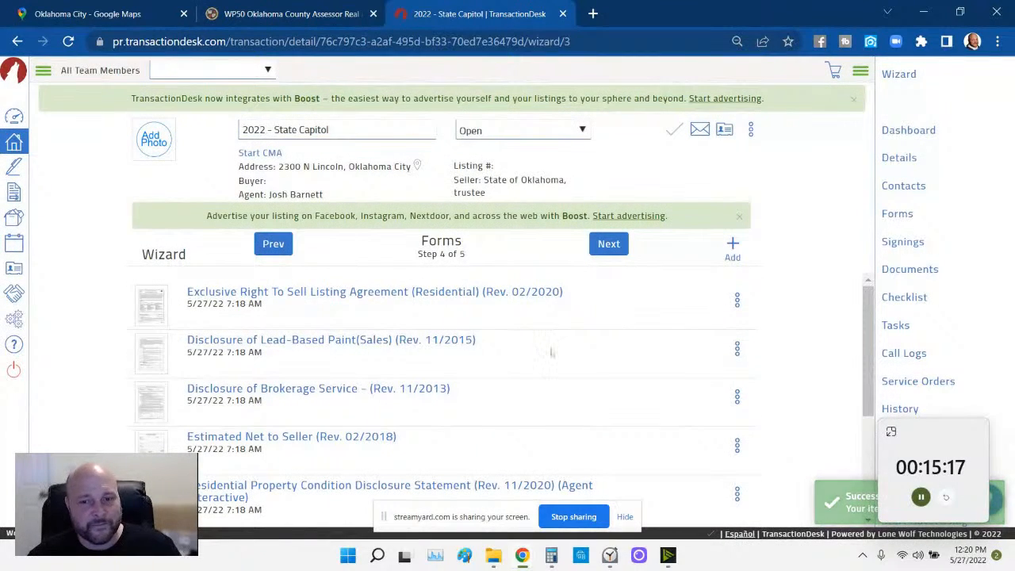
- Reorder forms so Disclosure of Brokerage Service is first and Estimated Net to Seller second
scroll(550, 347, "down", 1)
scroll(551, 350, "up", 1)
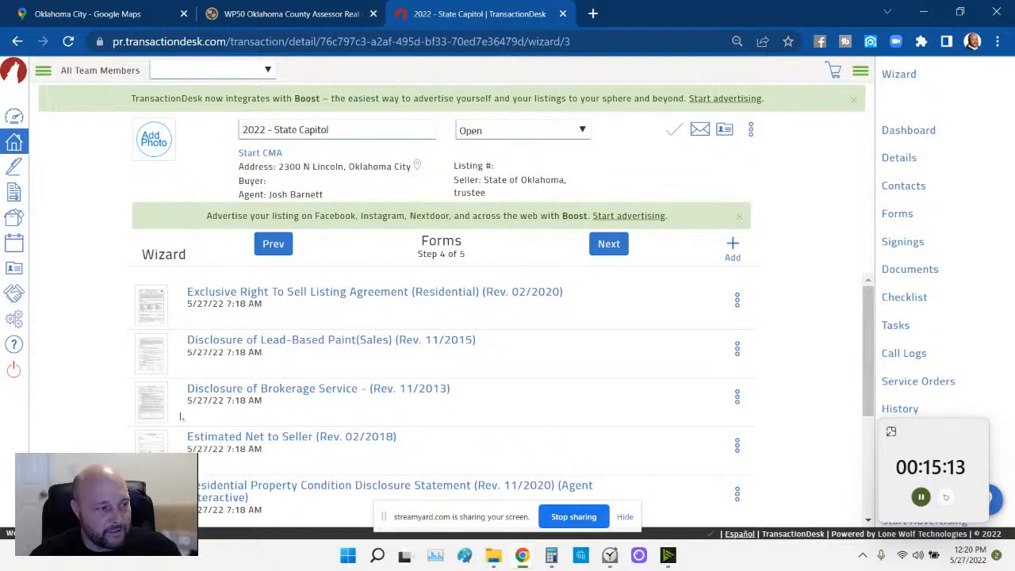
left_click_drag(155, 407, 151, 305)
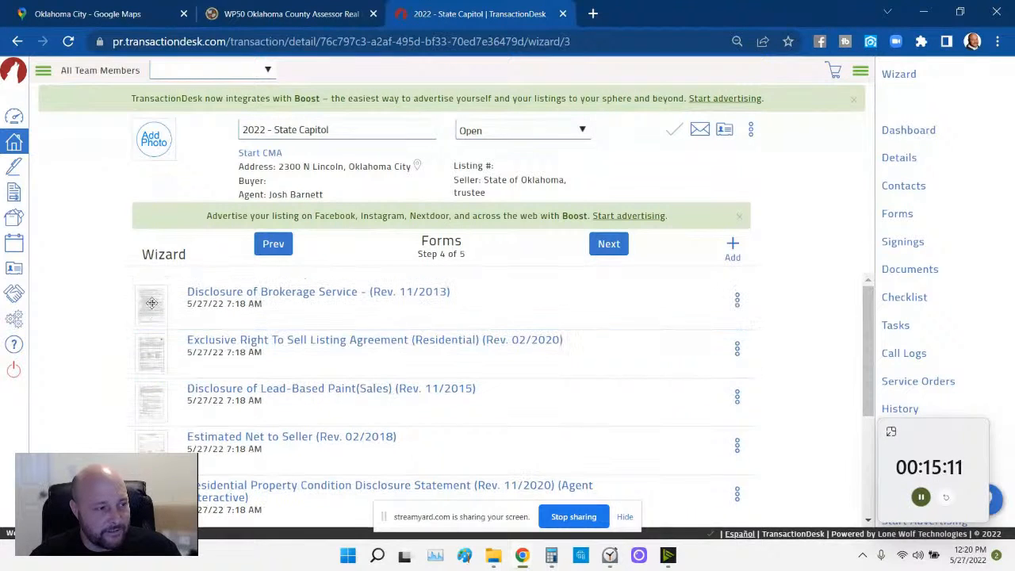
left_click_drag(152, 441, 158, 370)
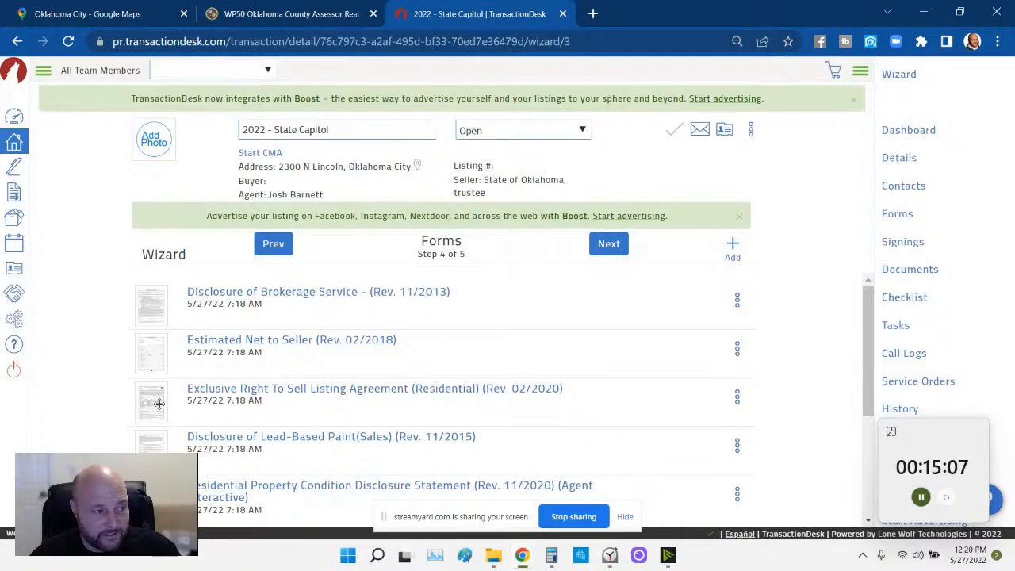
scroll(159, 404, "down", 1)
scroll(175, 357, "up", 1)
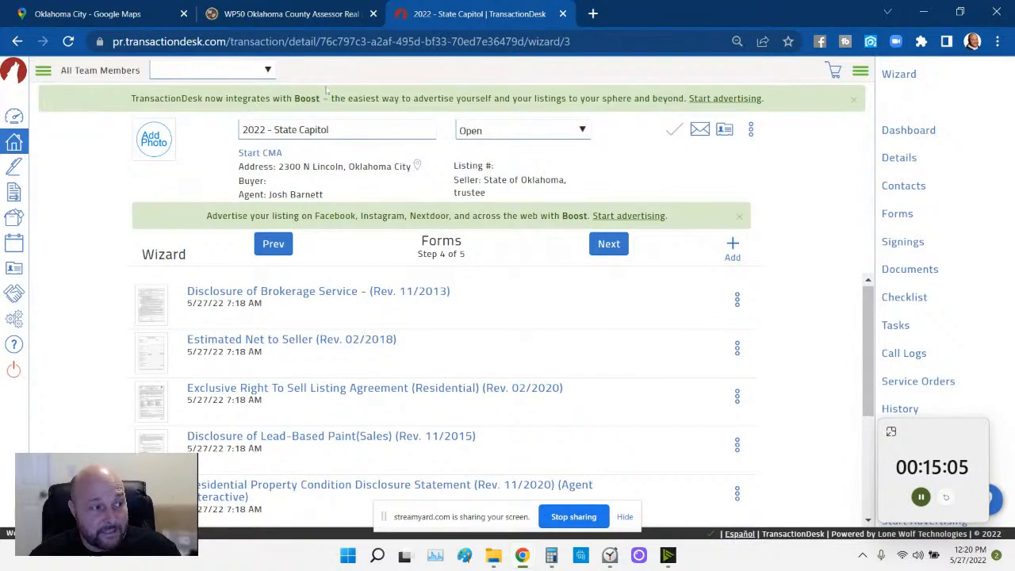
left_click(302, 16)
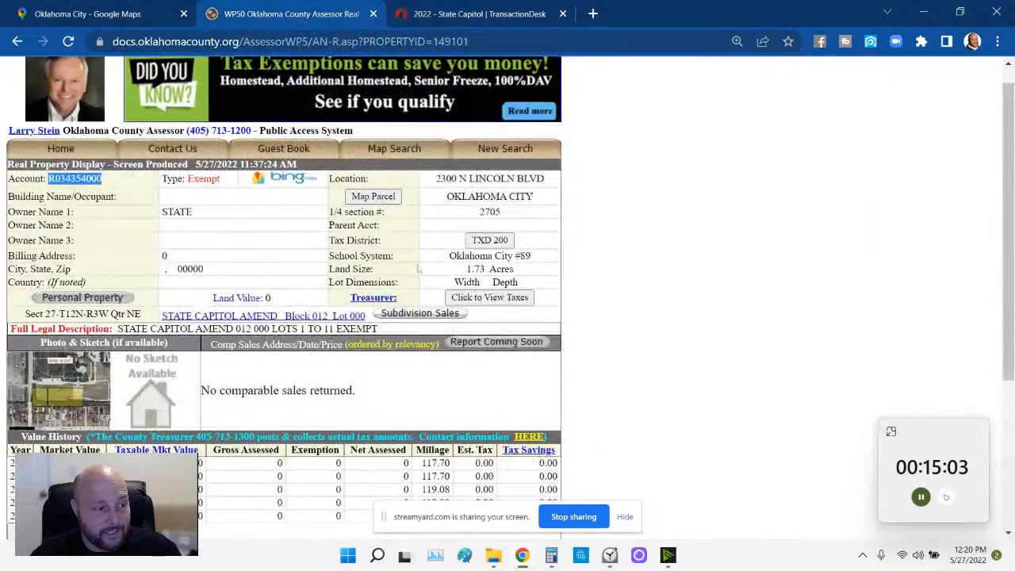
scroll(423, 274, "down", 3)
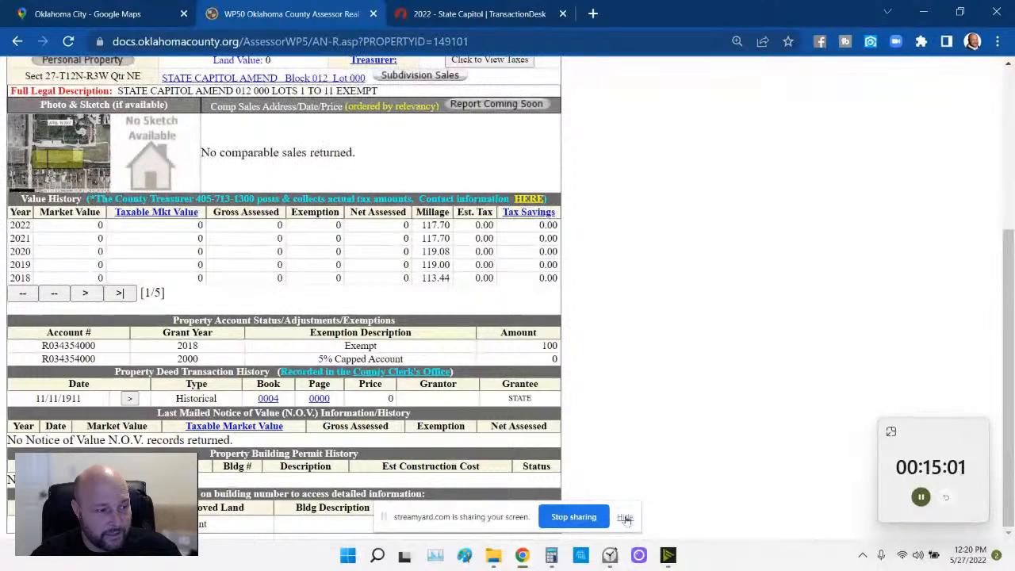
left_click(625, 516)
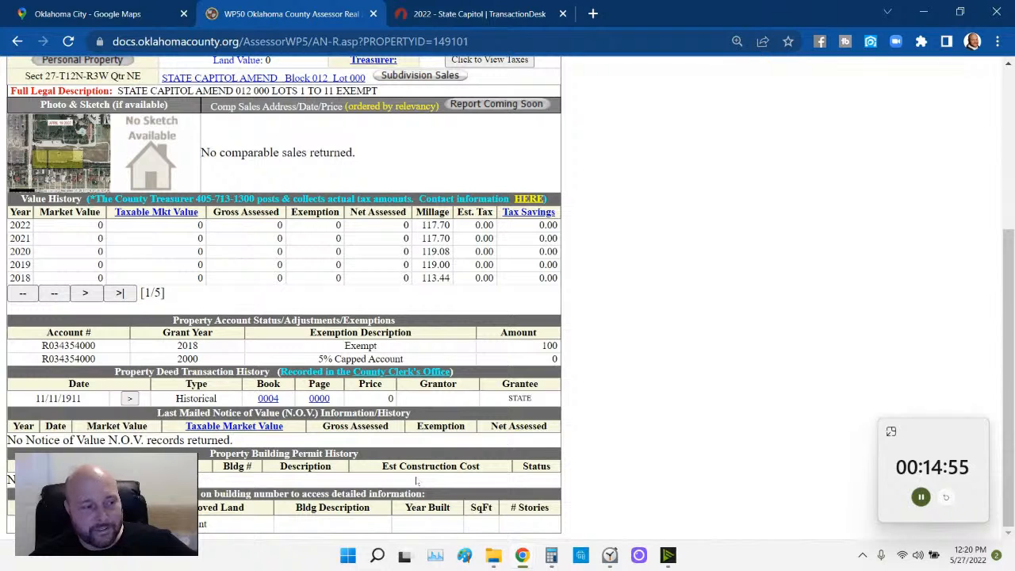
- Move the Lead-Based Paint and Client Interactive disclosures above the Exclusive Right To Sell agreement
left_click(435, 20)
scroll(189, 366, "down", 2)
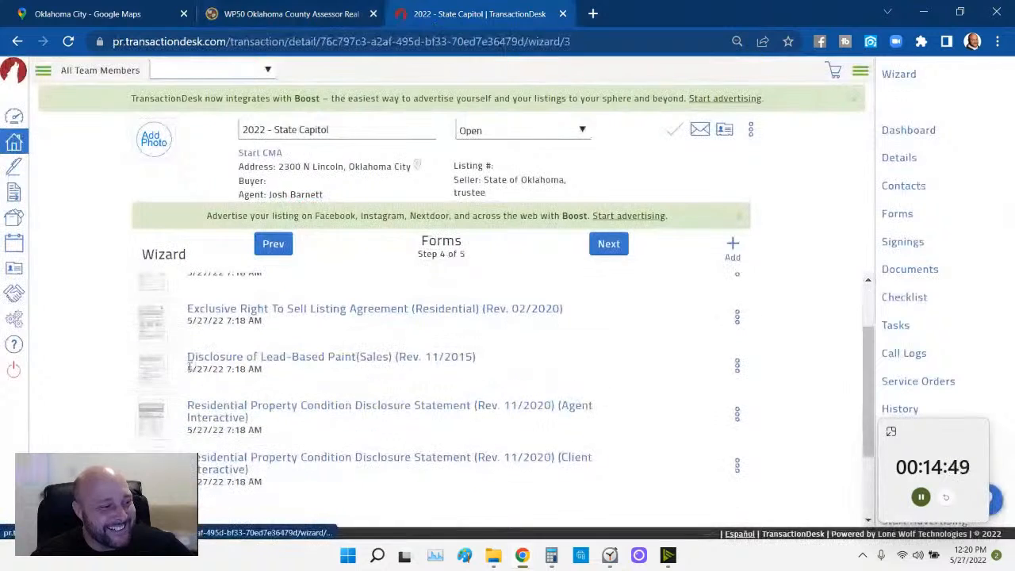
scroll(151, 385, "up", 2)
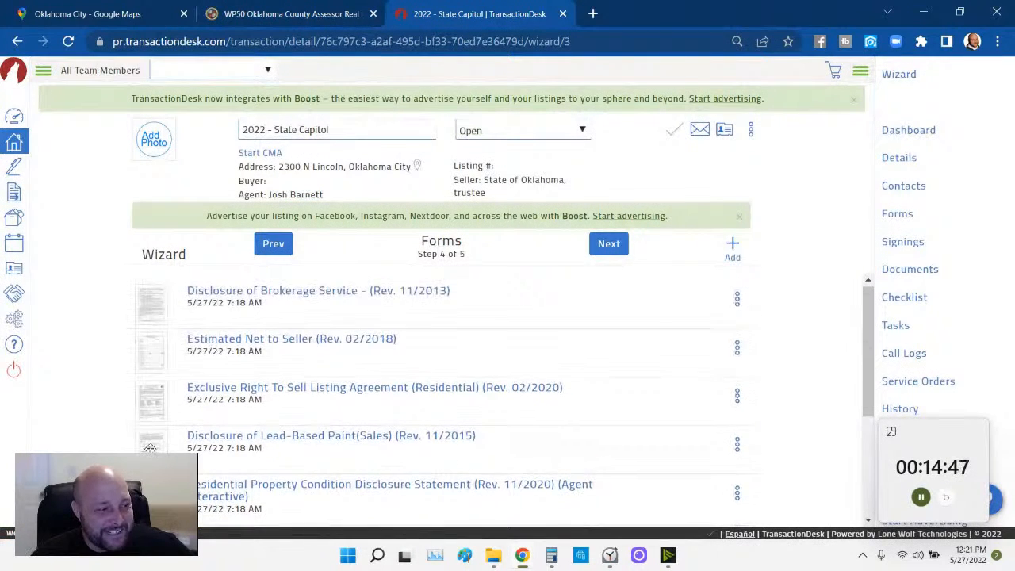
scroll(150, 448, "down", 2)
scroll(150, 448, "up", 2)
left_click_drag(150, 448, 148, 382)
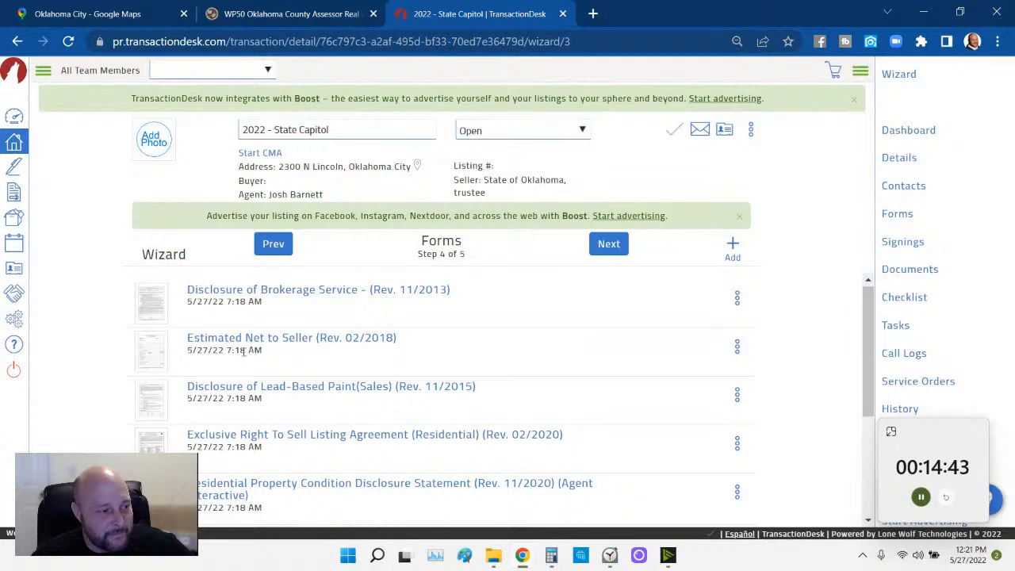
scroll(253, 393, "down", 2)
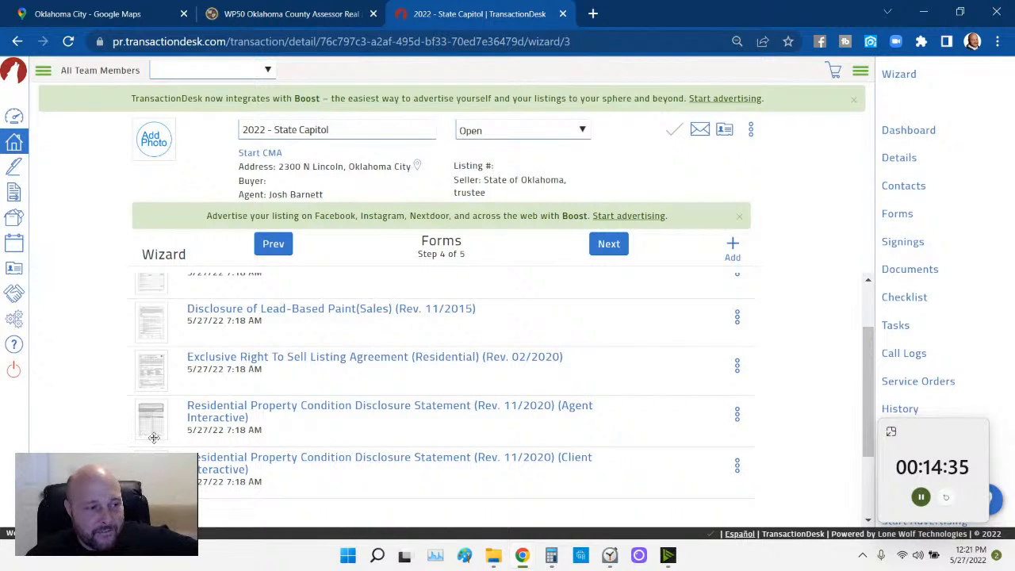
left_click_drag(151, 468, 149, 362)
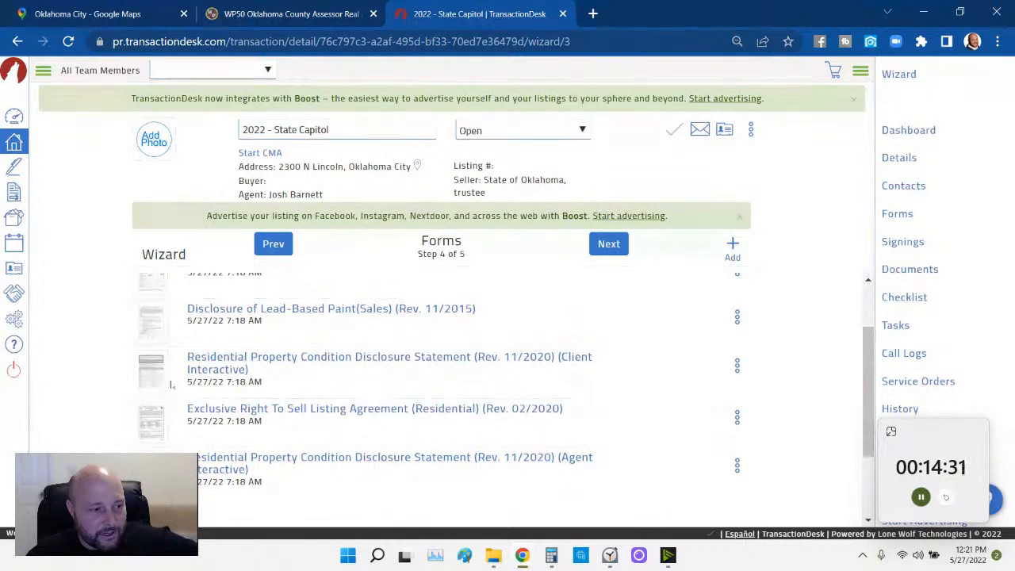
- Delete the Agent Interactive disclosure form
left_click(737, 466)
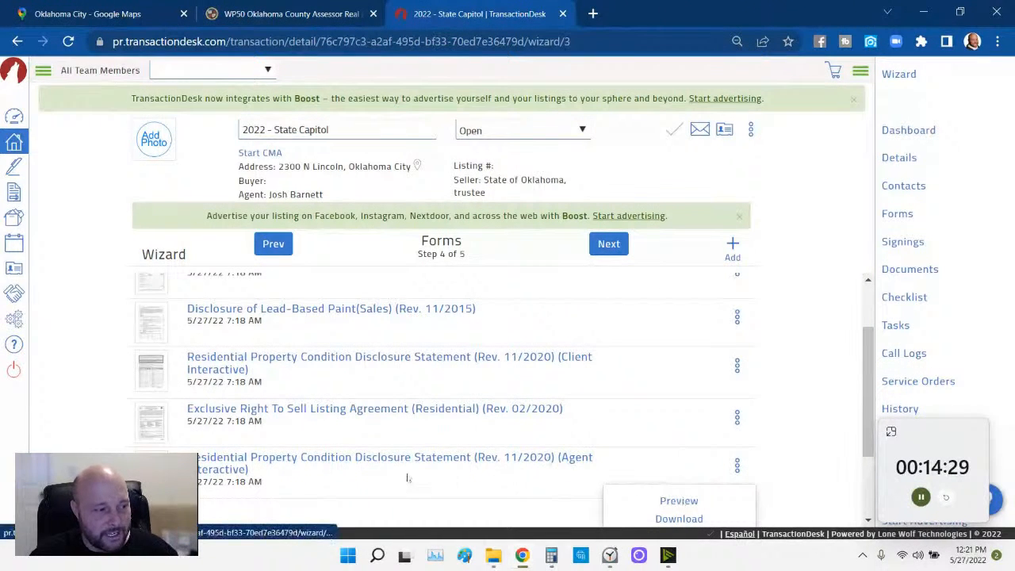
scroll(804, 483, "down", 2)
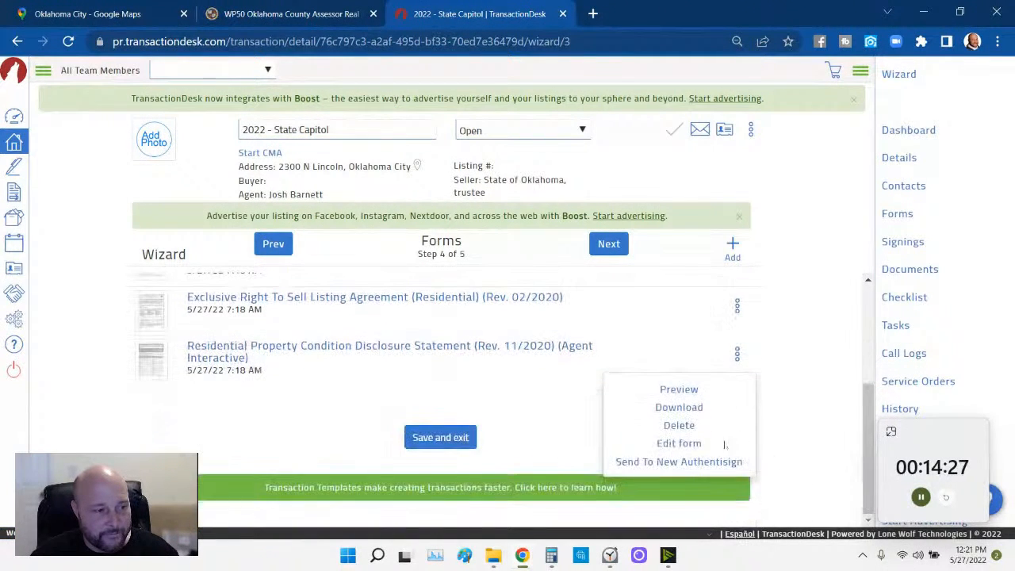
left_click(685, 428)
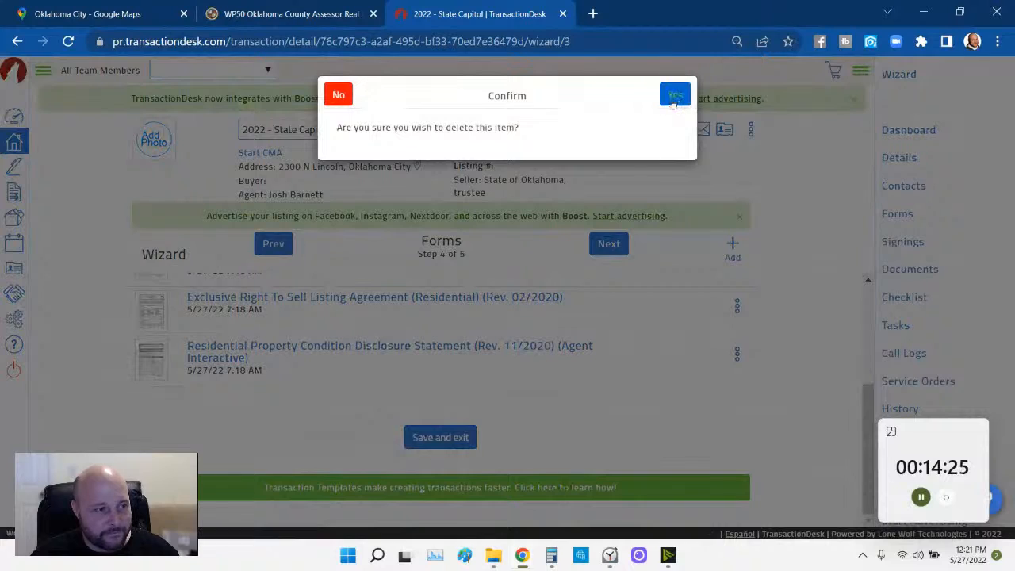
left_click(675, 95)
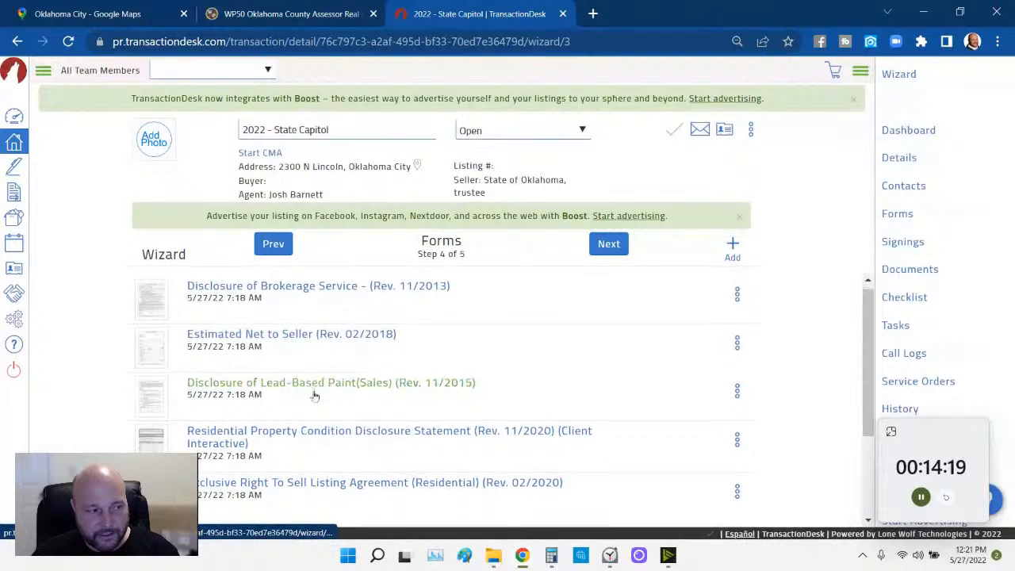
scroll(287, 331, "down", 1)
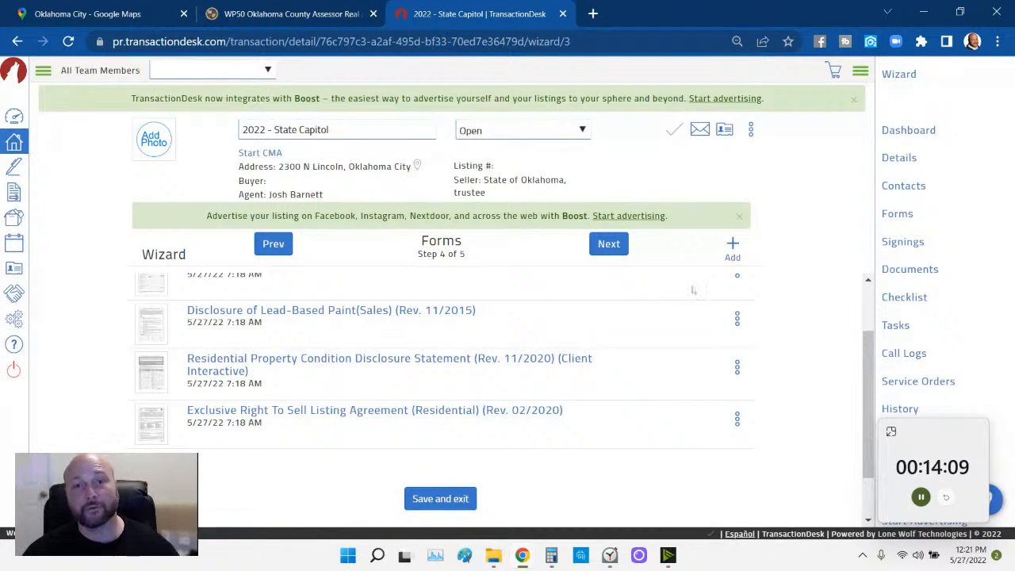
- Search the library for 'exp' and add the Seller ABA Disclosure and Wiring Fraud Advisory Notice forms
left_click(732, 246)
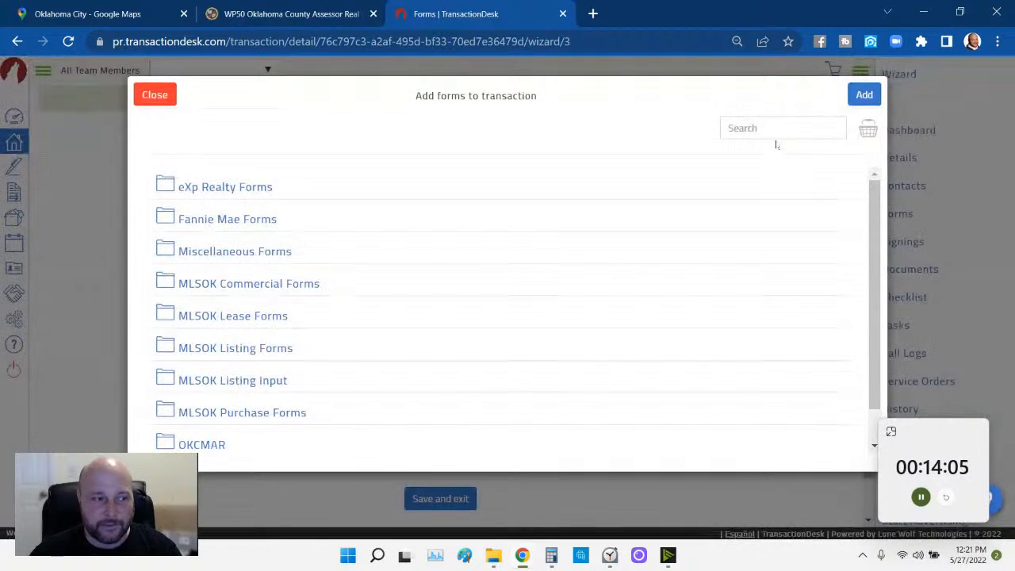
left_click(771, 129)
type("e")
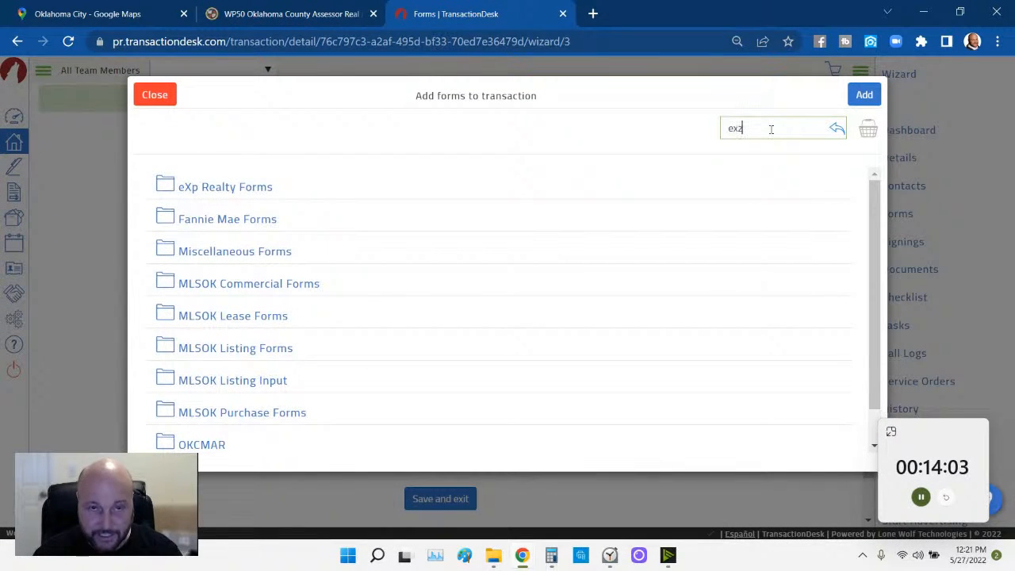
type("x")
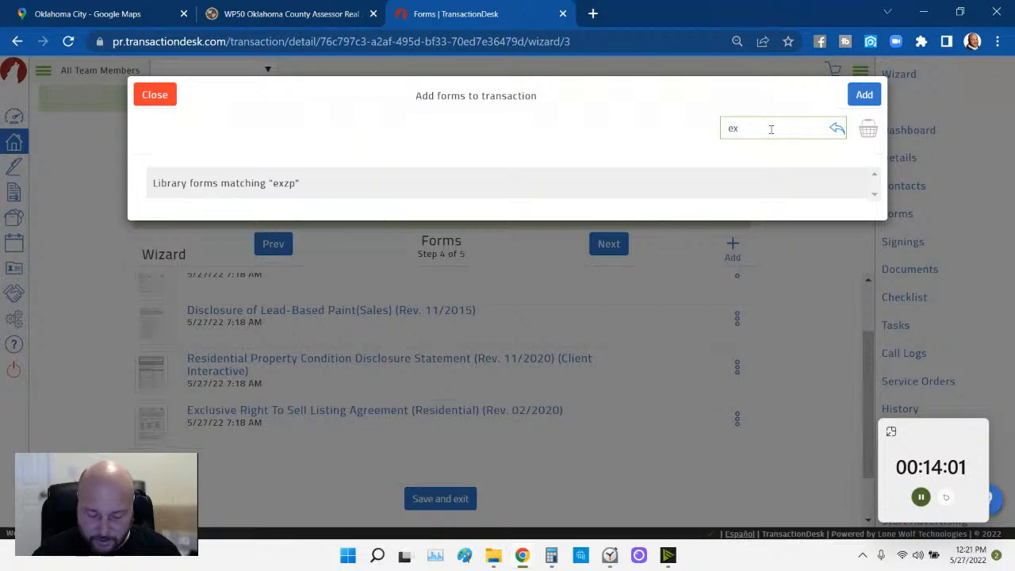
type("p")
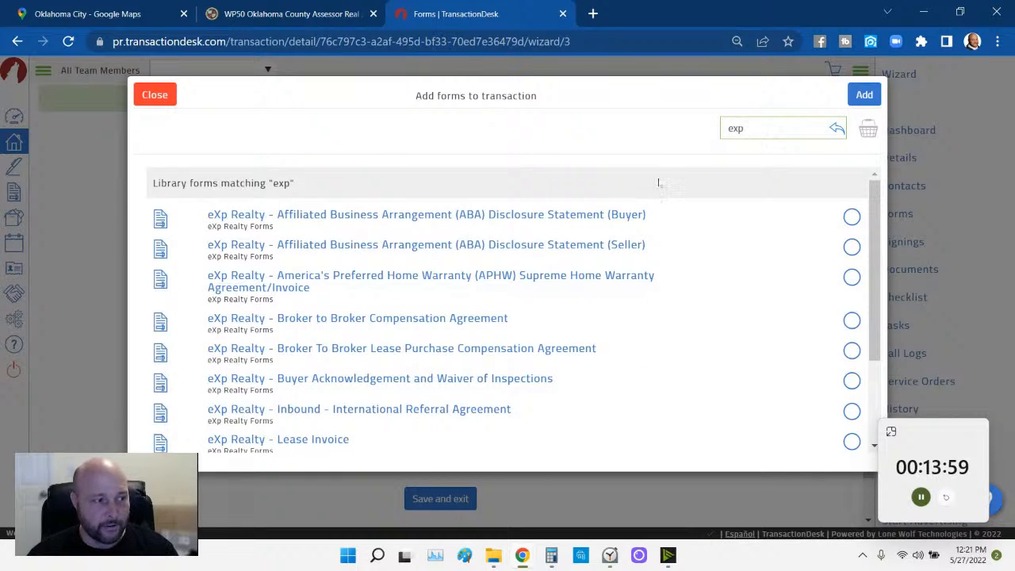
left_click(851, 248)
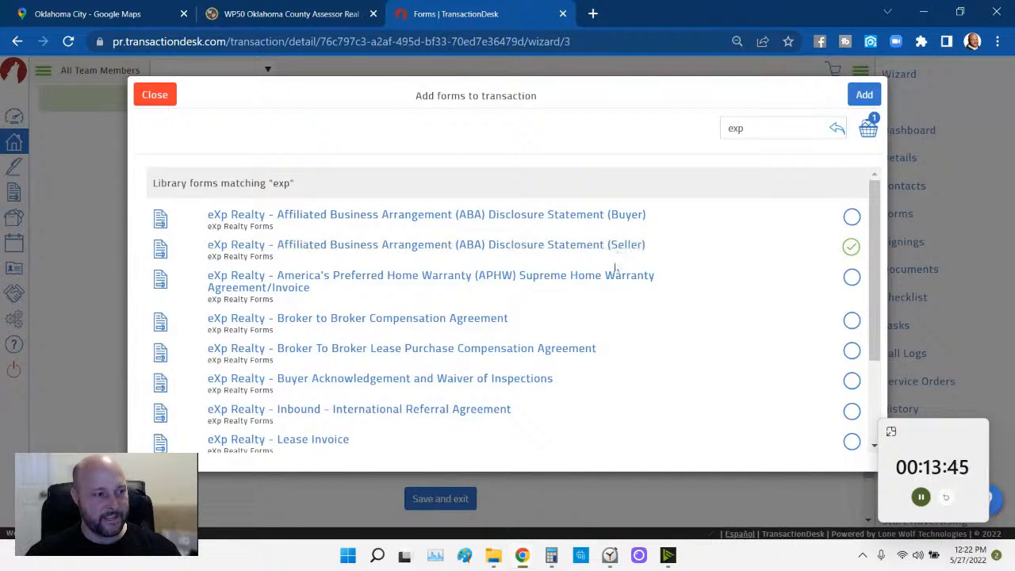
scroll(616, 298, "down", 1)
scroll(613, 297, "down", 3)
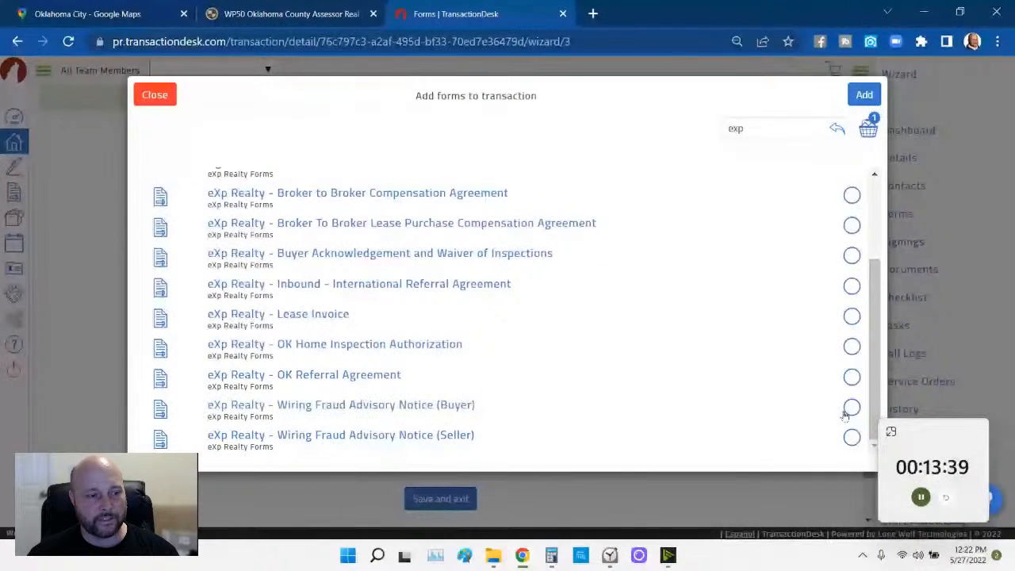
left_click(851, 437)
scroll(818, 415, "up", 2)
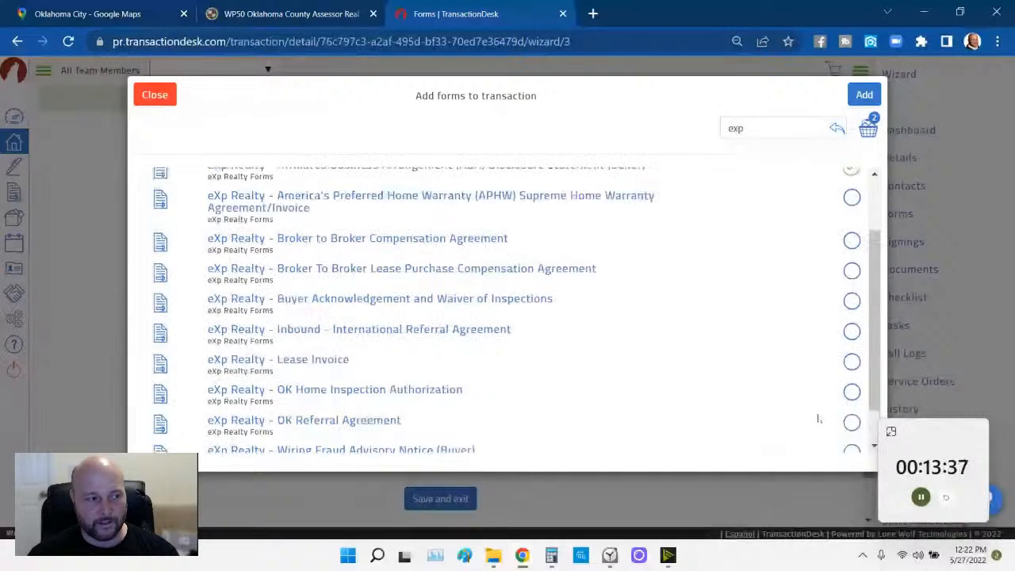
scroll(818, 415, "up", 1)
left_click(864, 95)
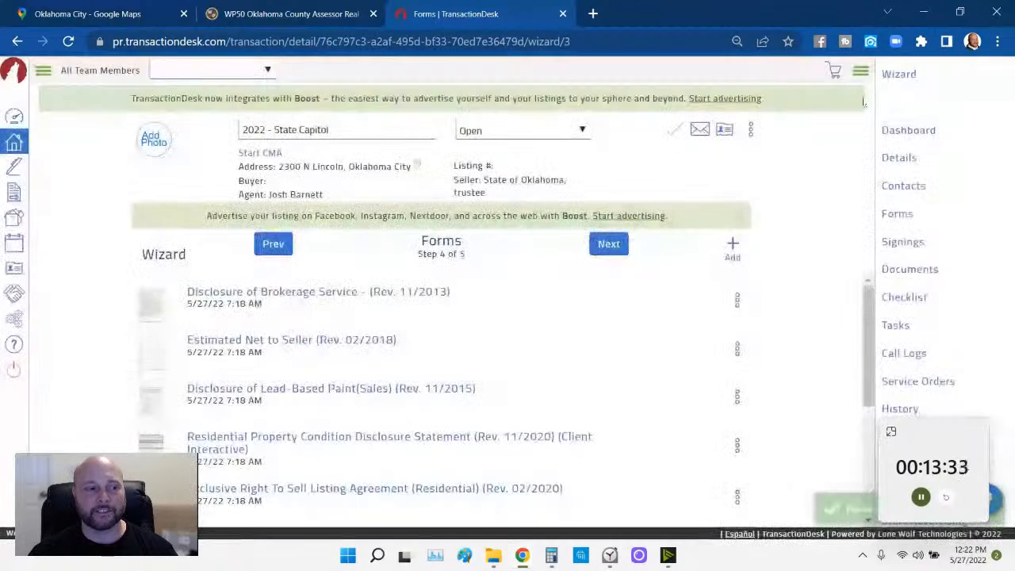
scroll(286, 368, "down", 10)
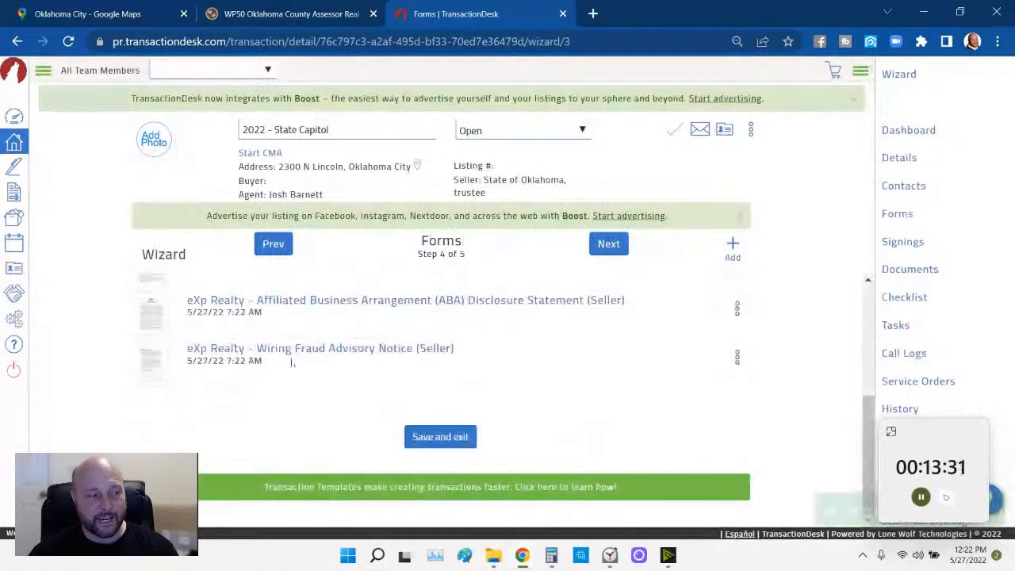
scroll(232, 387, "up", 1)
scroll(232, 386, "up", 3)
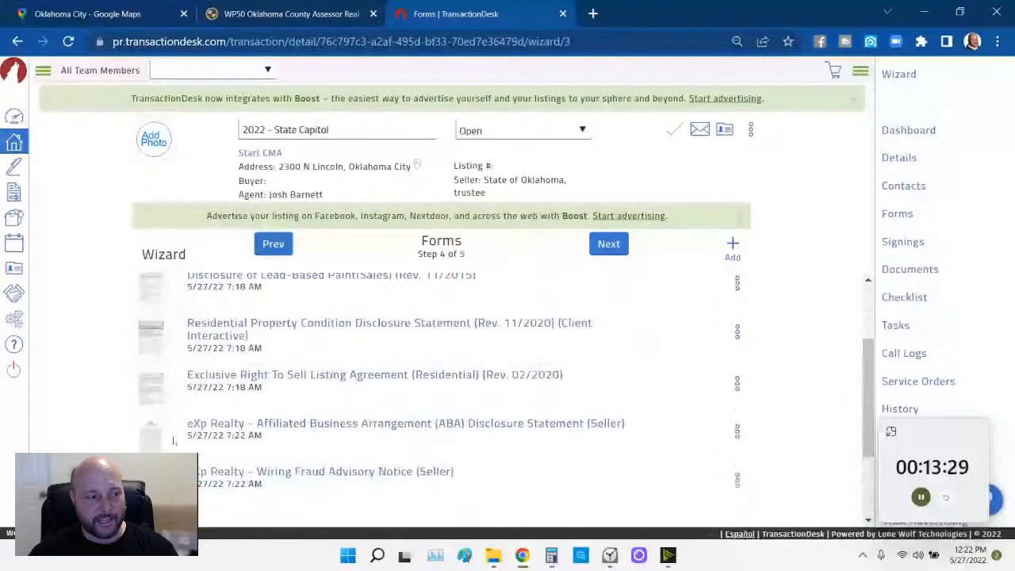
- Search the form library for 'contr' and add the Contract Information Booklet
left_click(734, 243)
left_click(745, 129)
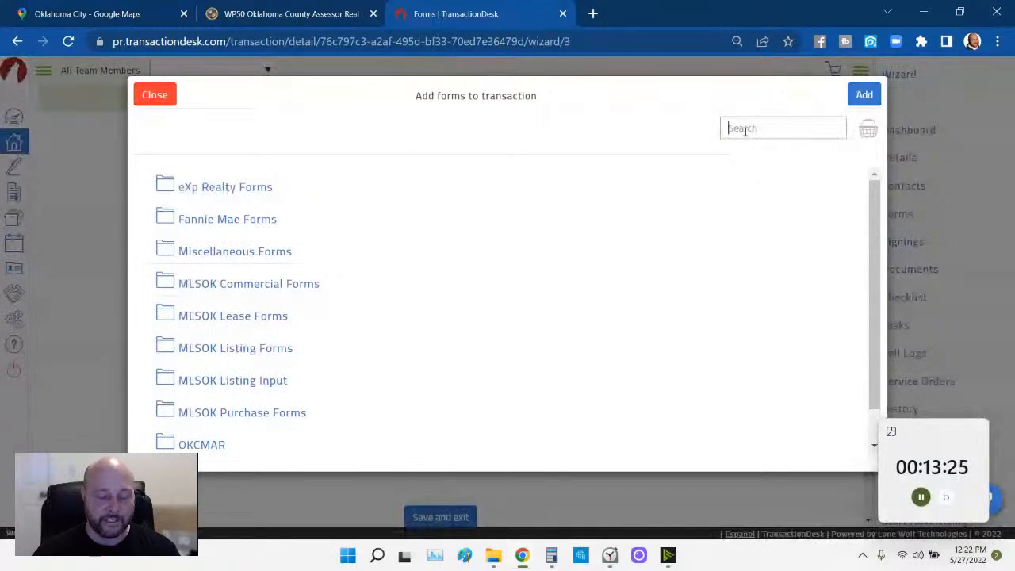
type("con")
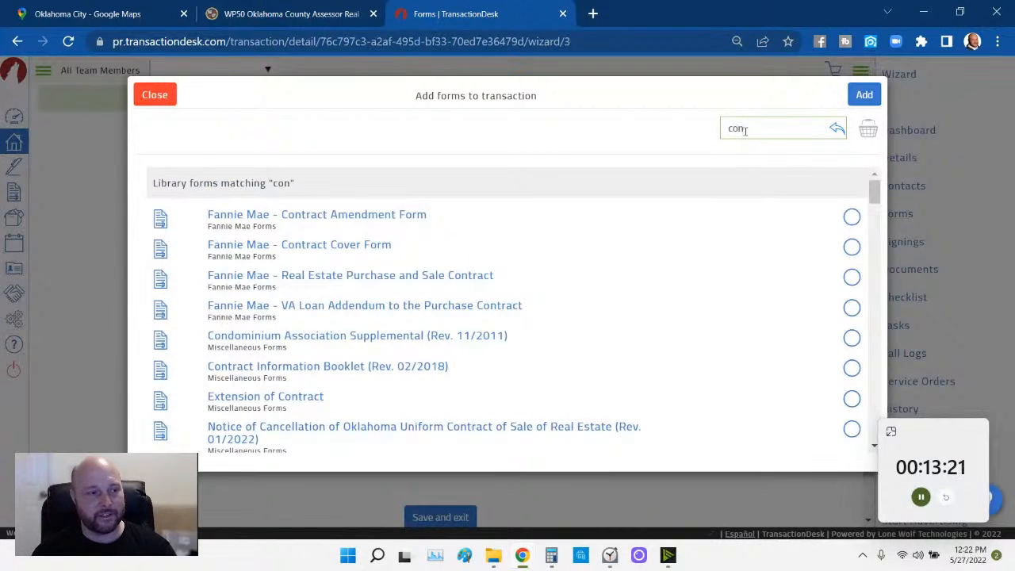
type("tr")
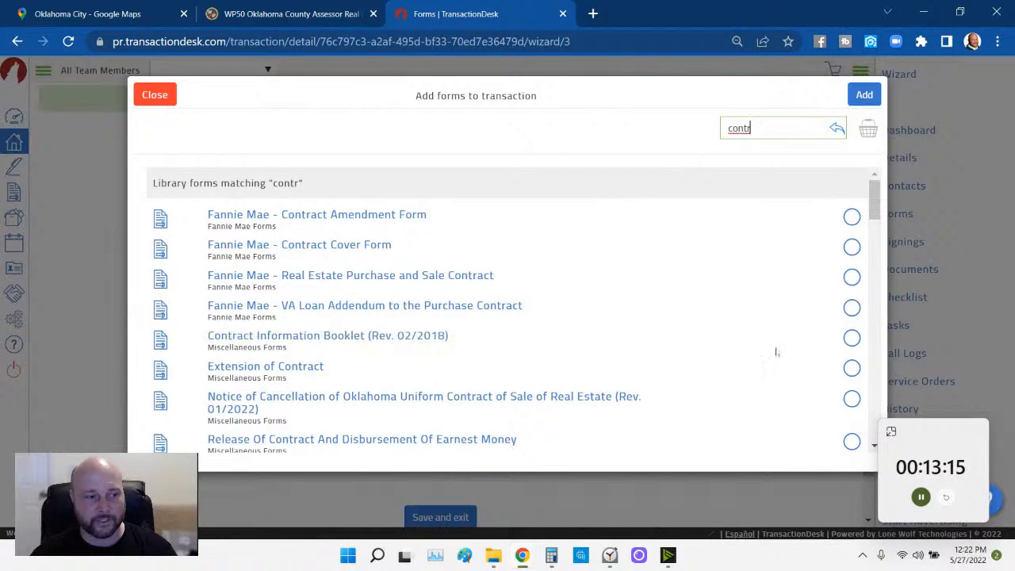
left_click(852, 338)
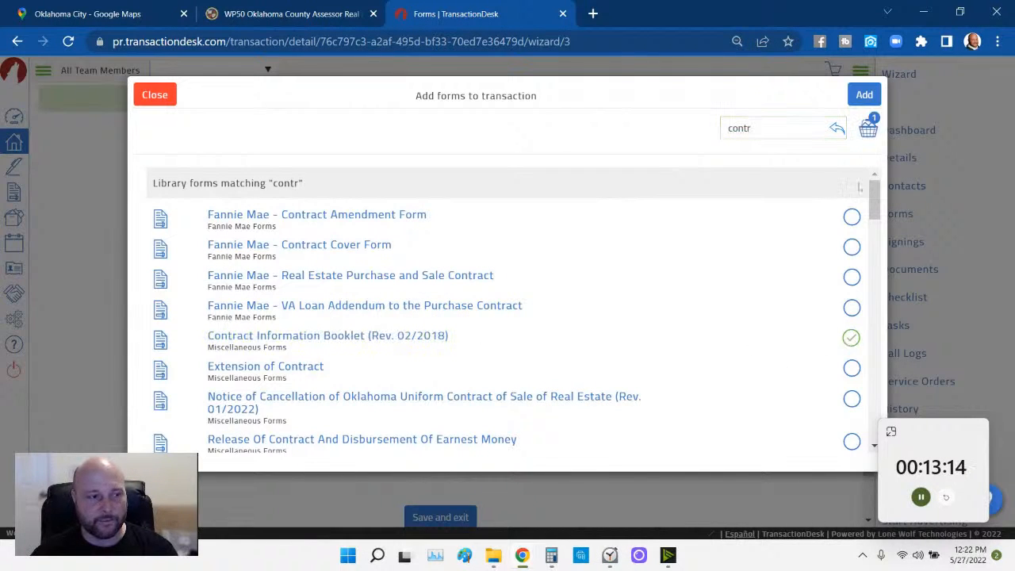
left_click(866, 96)
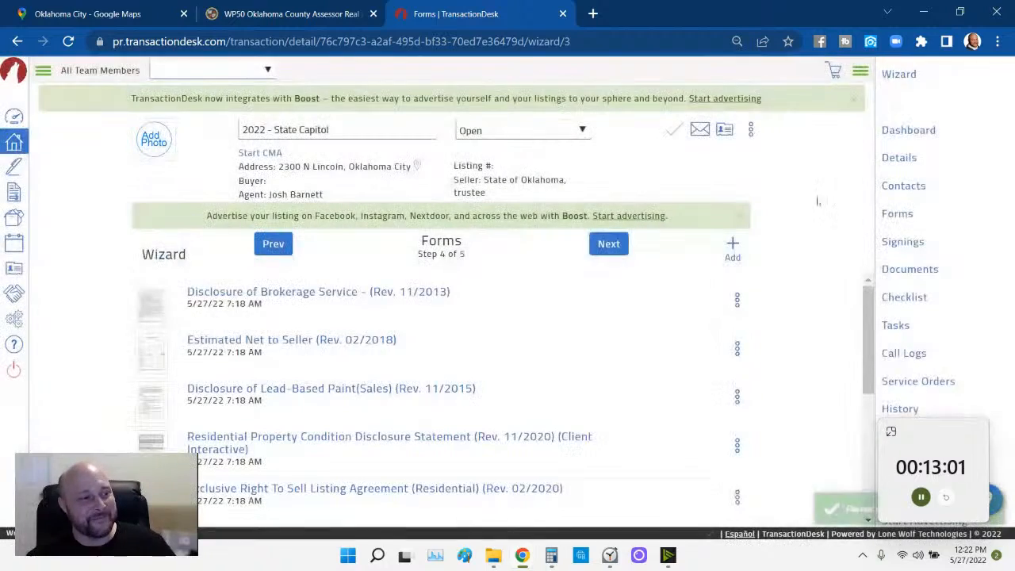
- Review the forms list and advance the wizard to the Documents step
scroll(644, 358, "down", 1)
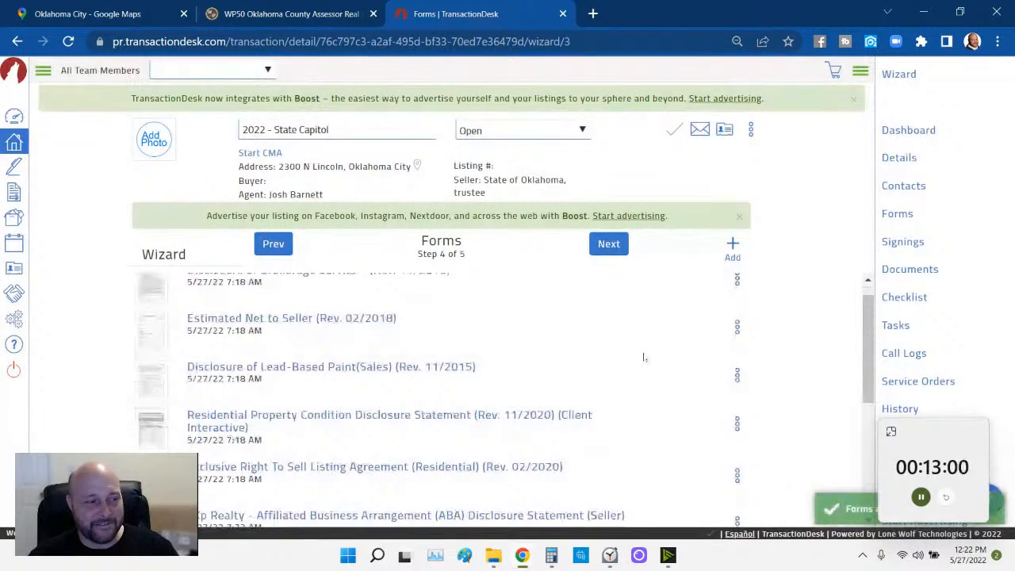
scroll(644, 357, "down", 4)
scroll(249, 424, "up", 2)
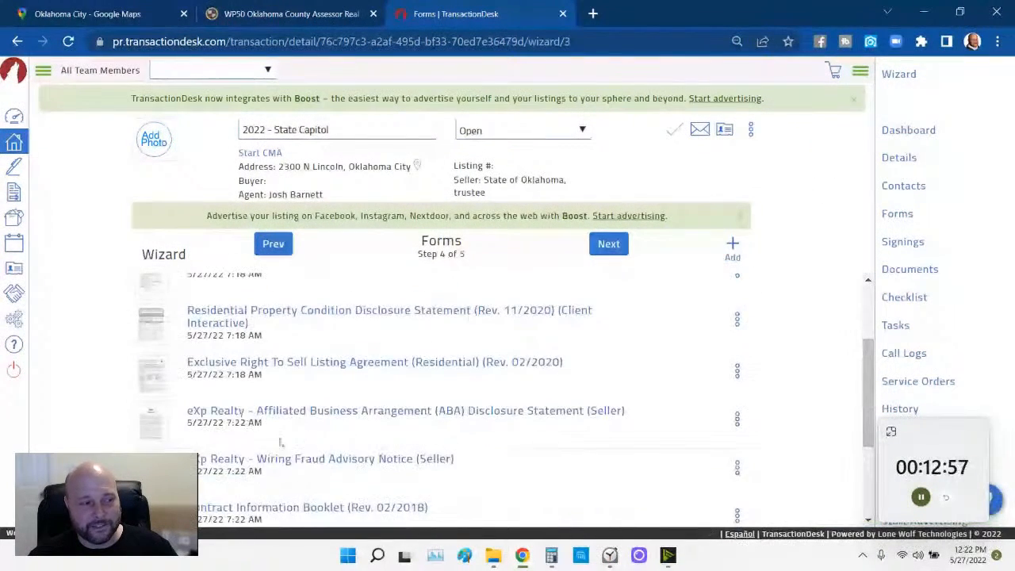
scroll(281, 443, "up", 1)
scroll(281, 442, "up", 3)
scroll(281, 324, "up", 3)
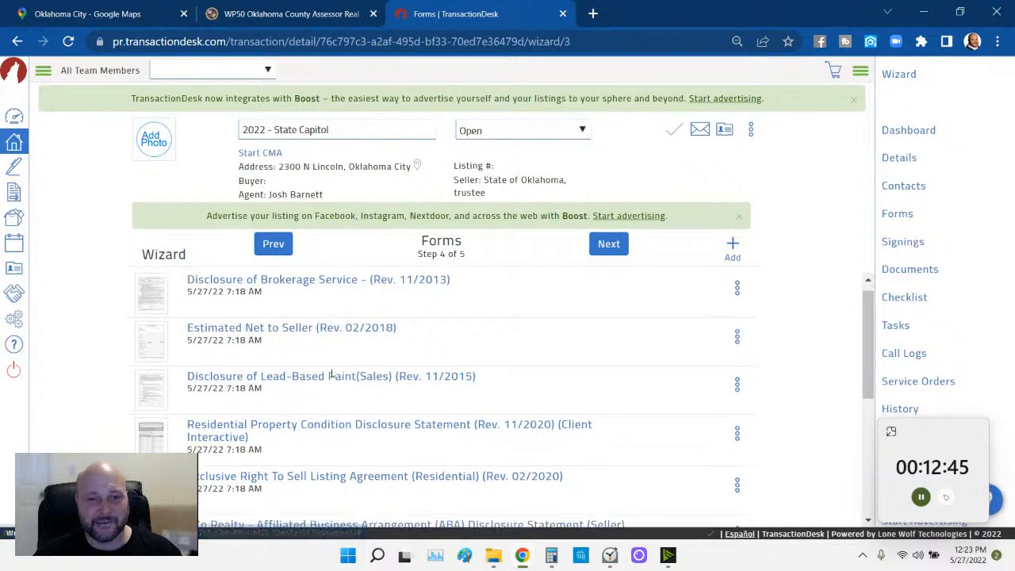
scroll(331, 317, "down", 2)
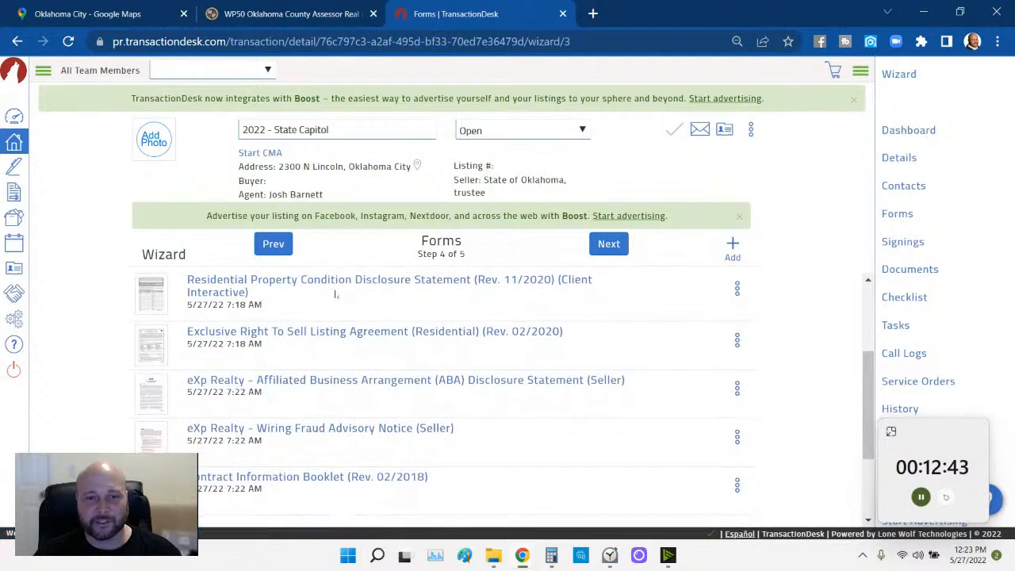
scroll(333, 301, "down", 1)
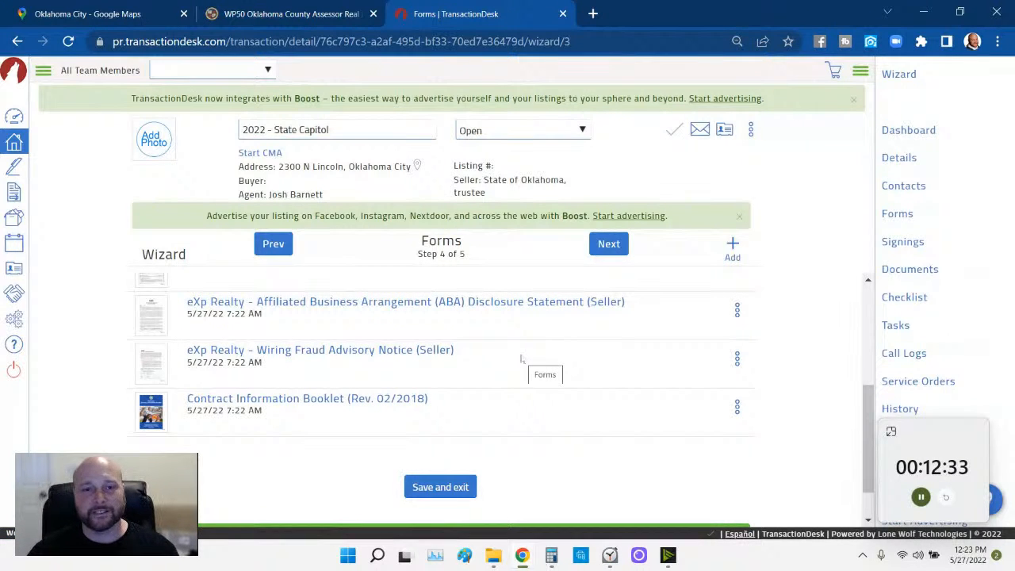
left_click(609, 246)
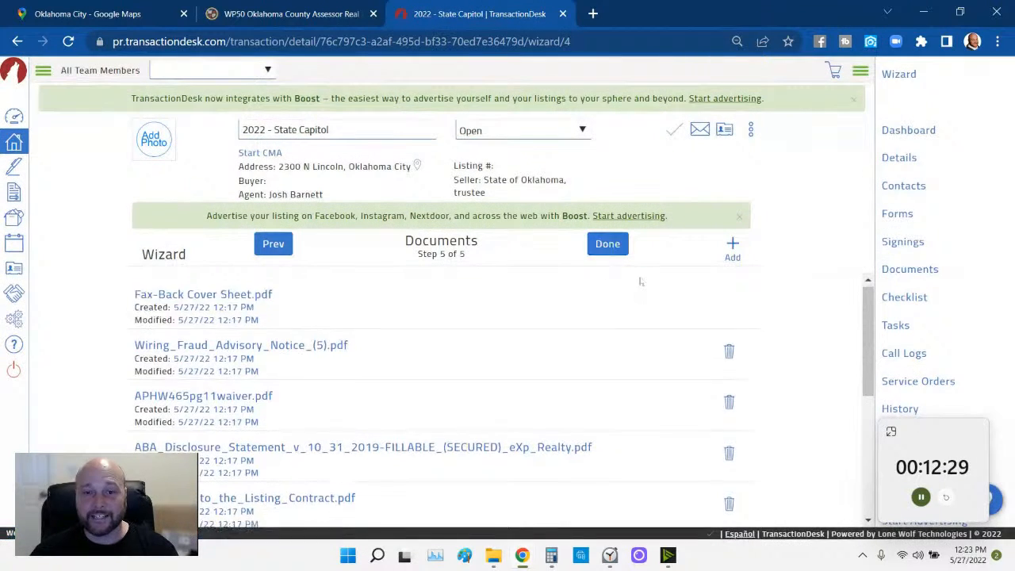
scroll(566, 317, "down", 2)
scroll(496, 326, "up", 2)
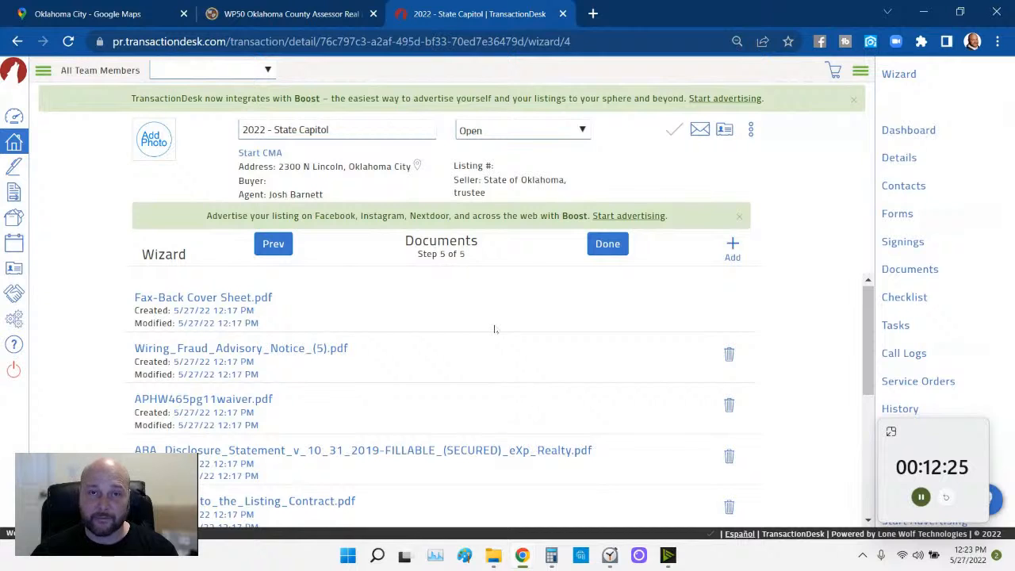
- Open a print preview of the property's assessor record with Adobe PDF as destination
left_click(289, 14)
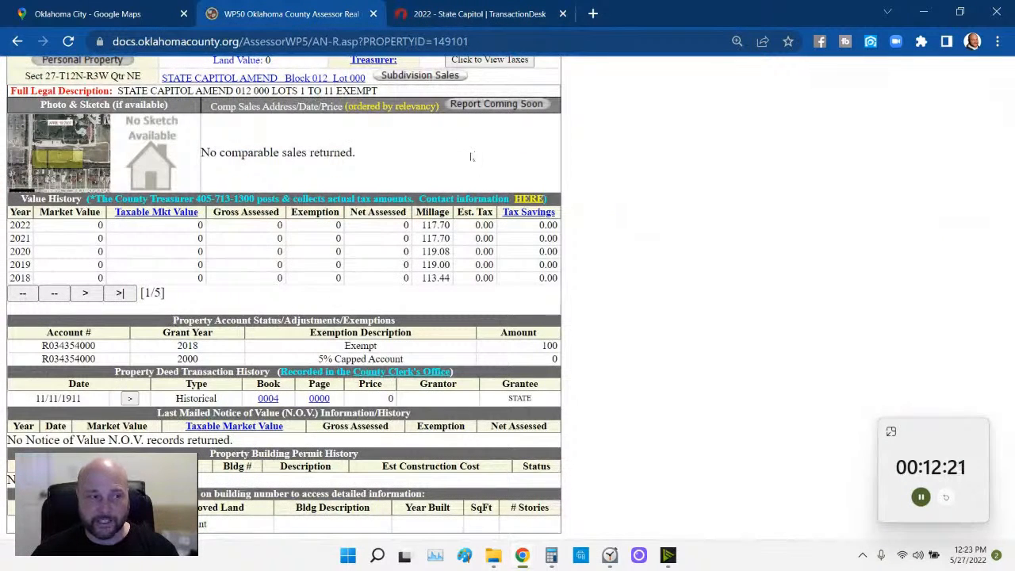
scroll(573, 172, "up", 3)
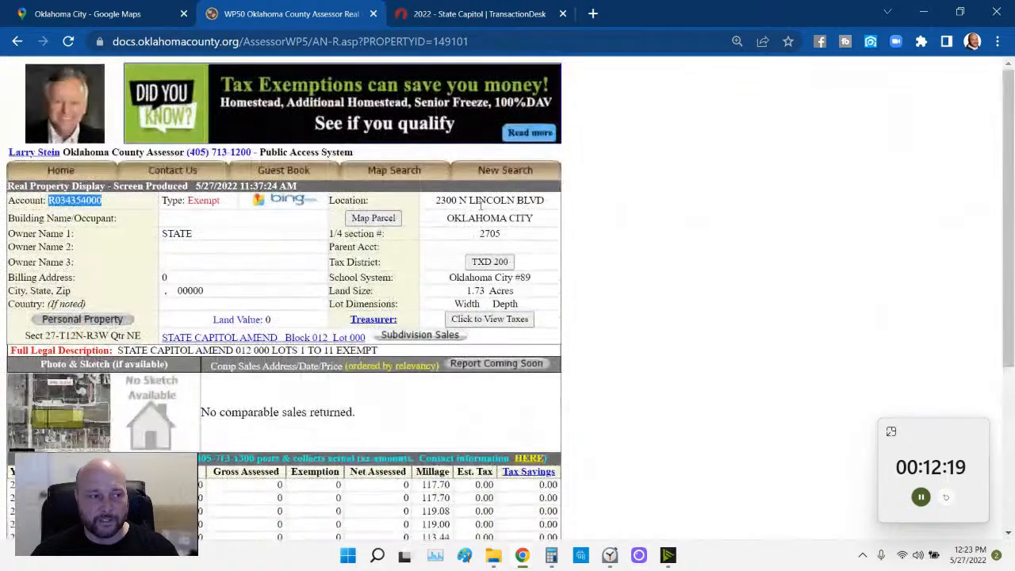
right_click(597, 256)
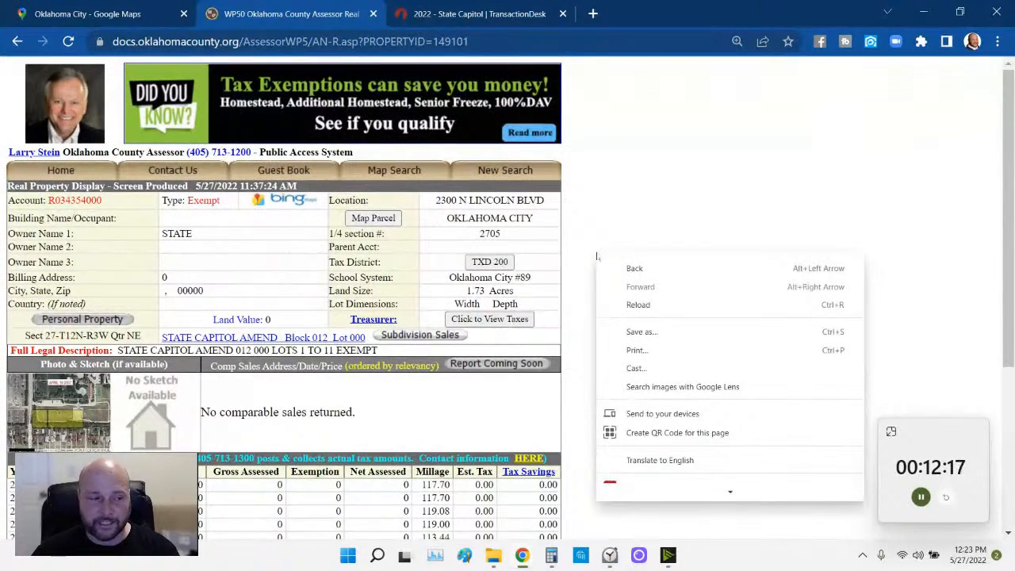
left_click(637, 350)
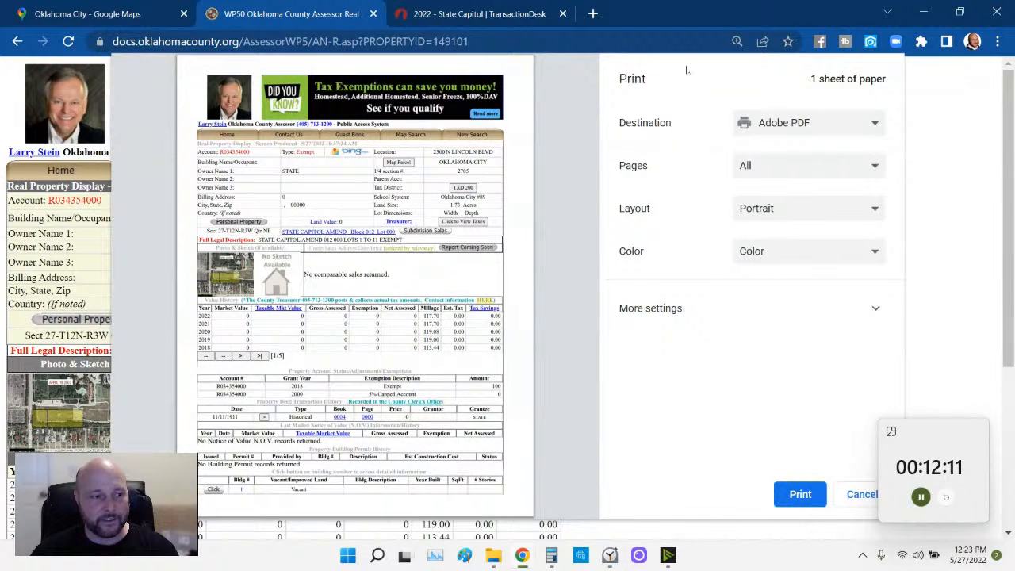
left_click(582, 39)
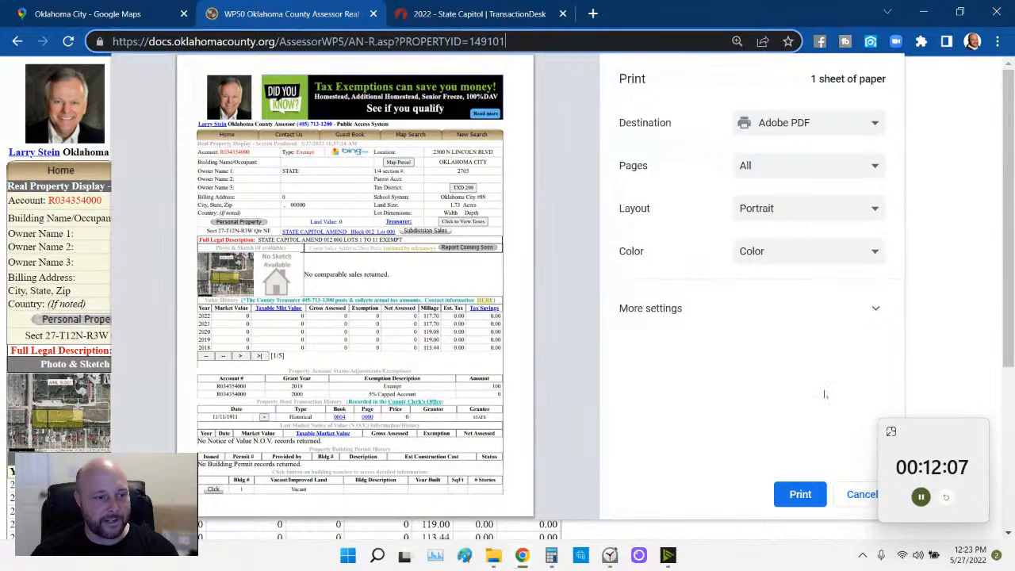
- Print the assessor record to PDF and create a 'state Capitol listing' folder inside 6. Q - Z
left_click(800, 494)
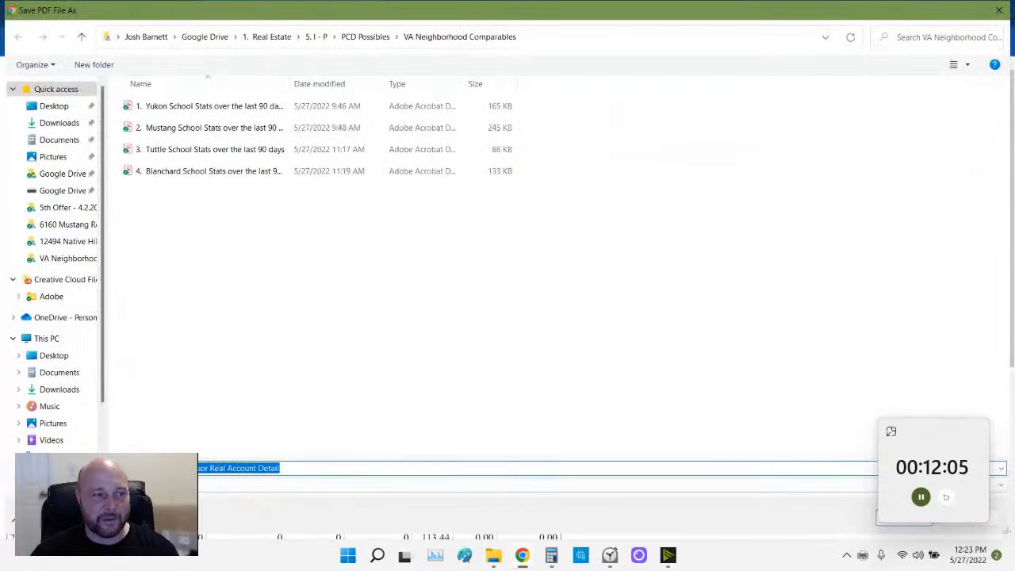
left_click(274, 37)
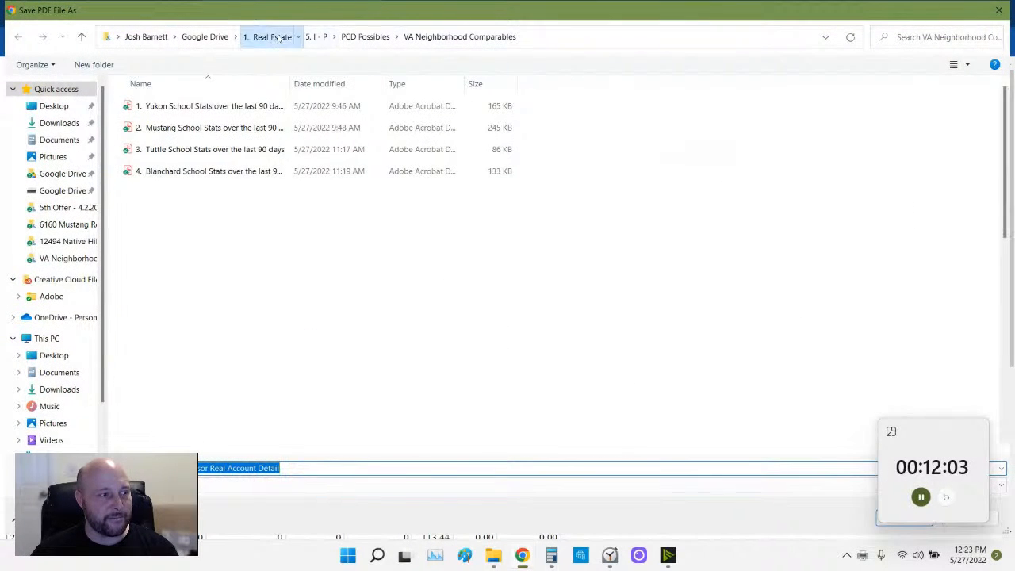
double_click(149, 258)
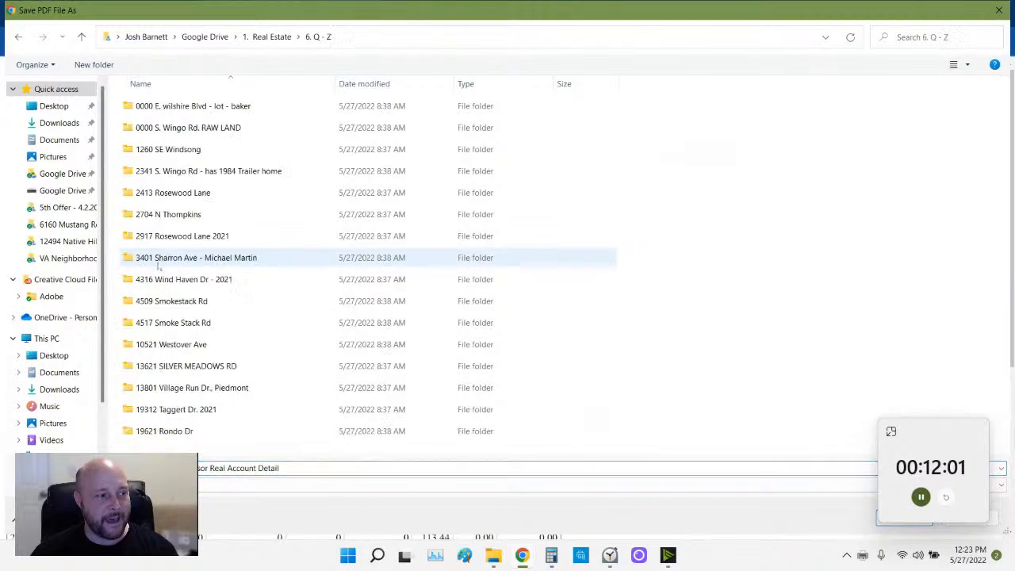
left_click(114, 71)
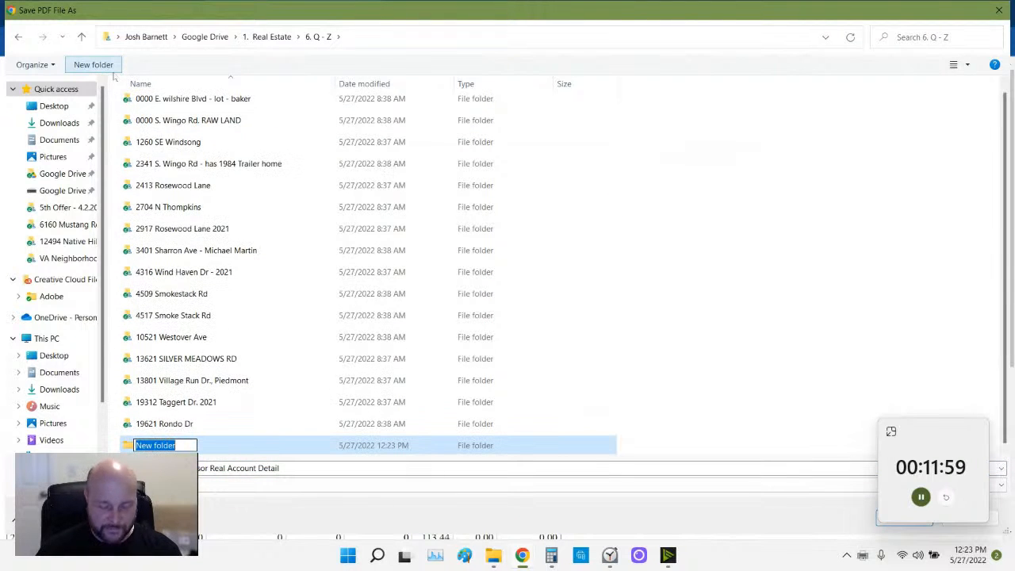
type("stat")
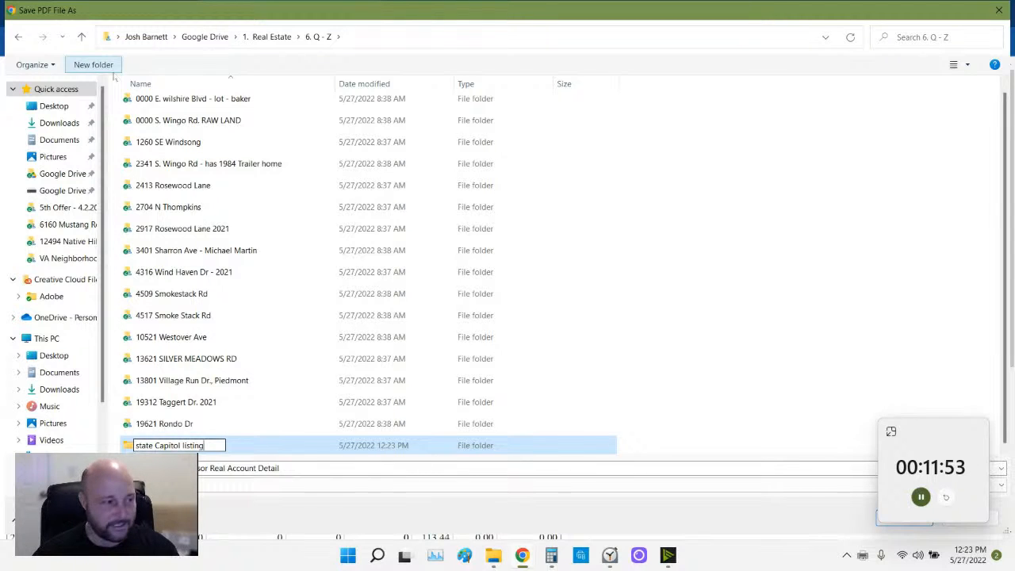
type("e Capitol listing")
key("Return")
- Save the assessor record PDF into the 'state Capitol listing' folder and return to the transaction
double_click(175, 446)
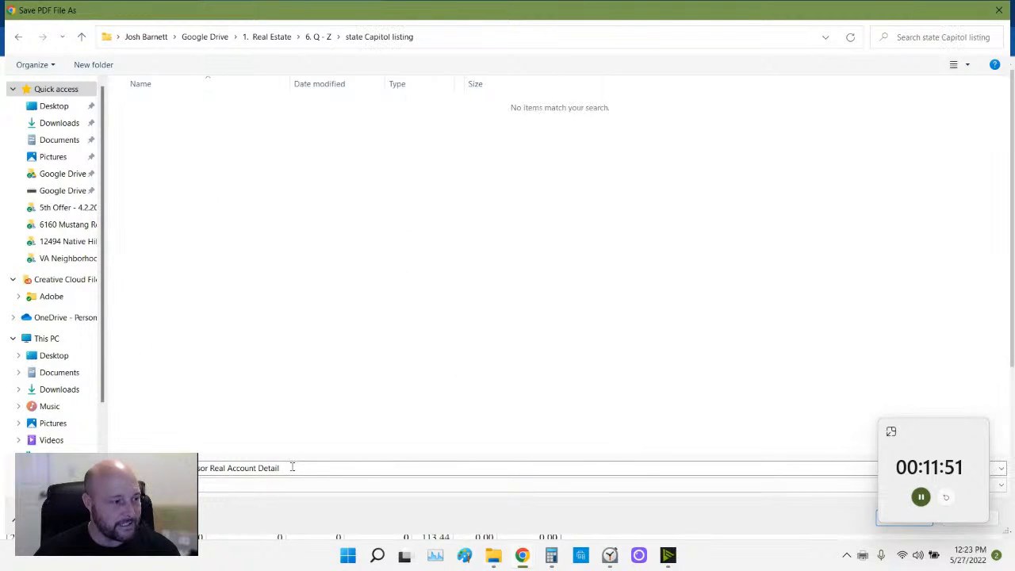
left_click_drag(940, 428, 952, 338)
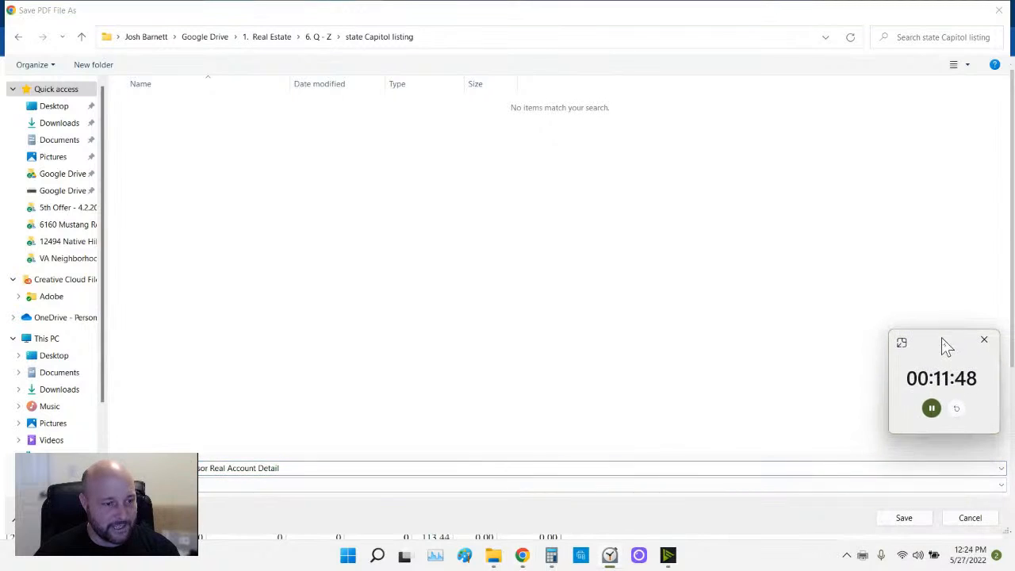
left_click(905, 518)
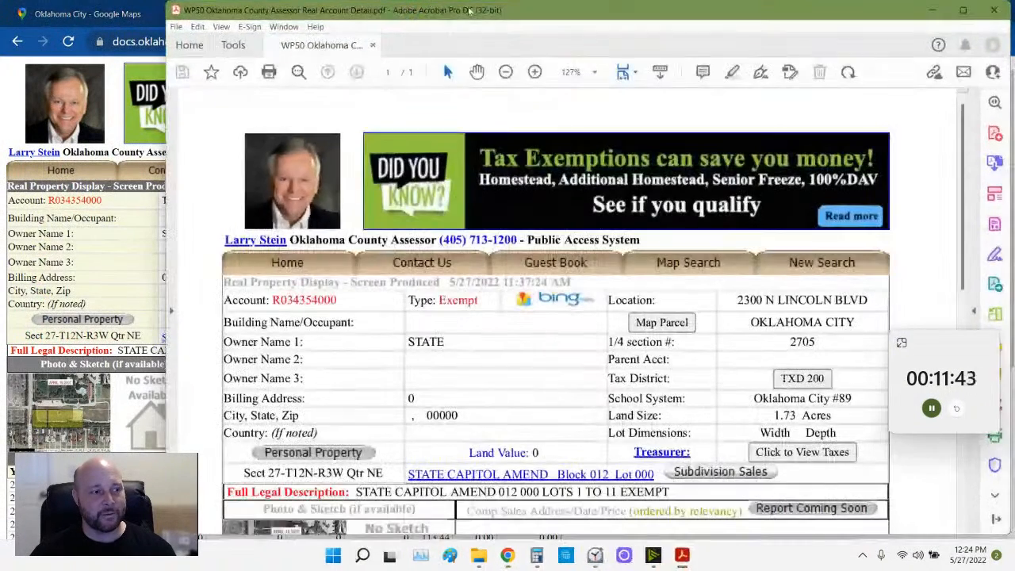
left_click_drag(470, 10, 365, 18)
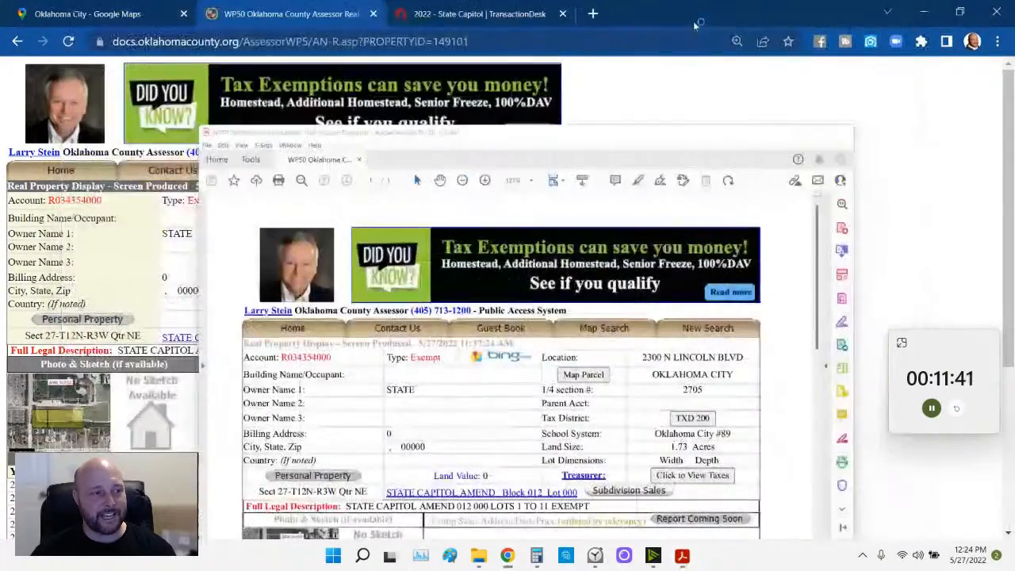
left_click(476, 14)
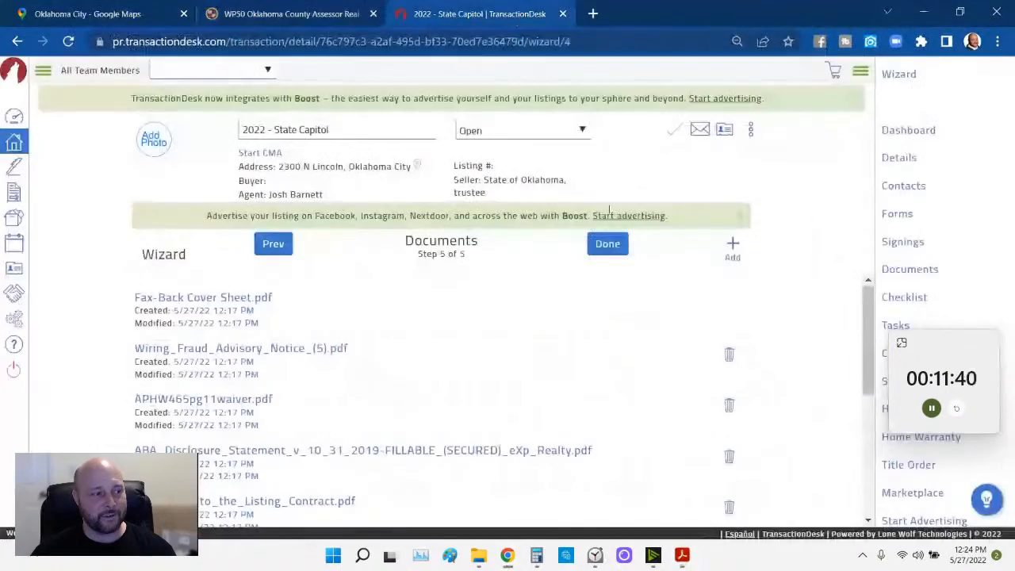
- Delete Wiring_Fraud_Advisory_Notice_(5).pdf, APHW465pg11waiver.pdf, the ABA disclosure statement and APHW_revised.pdf
left_click(728, 355)
left_click(675, 95)
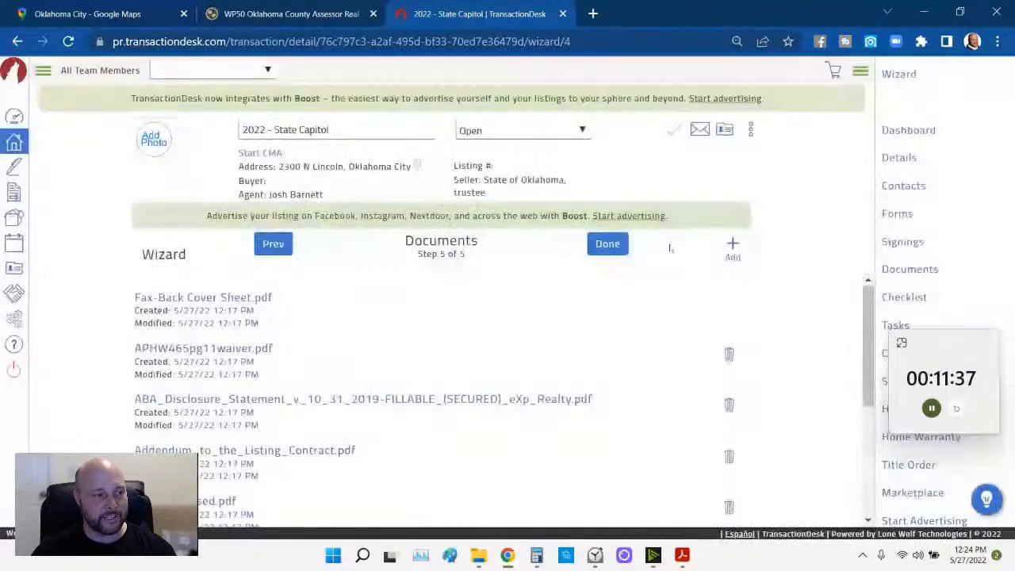
left_click(729, 357)
left_click(675, 94)
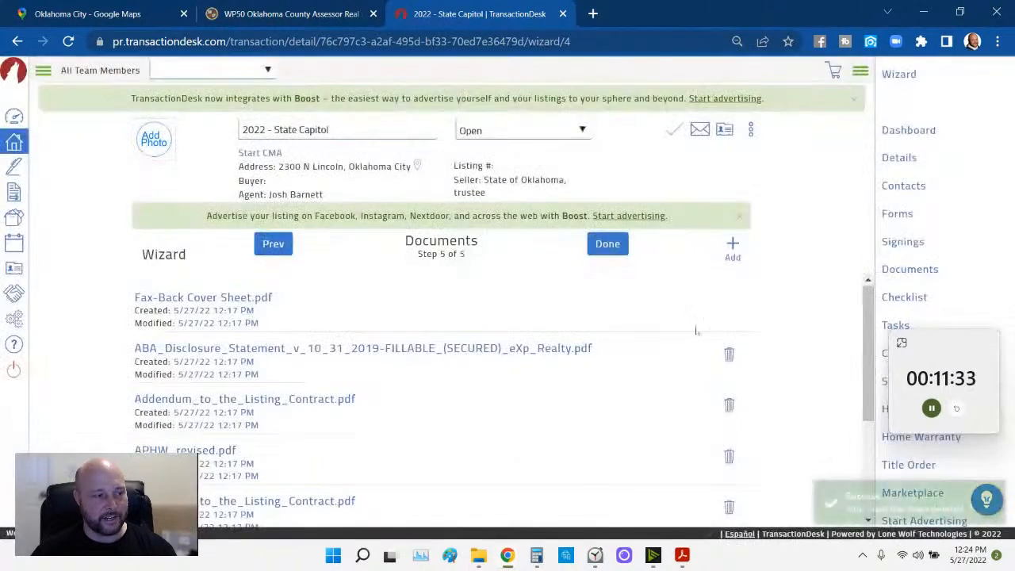
left_click(728, 355)
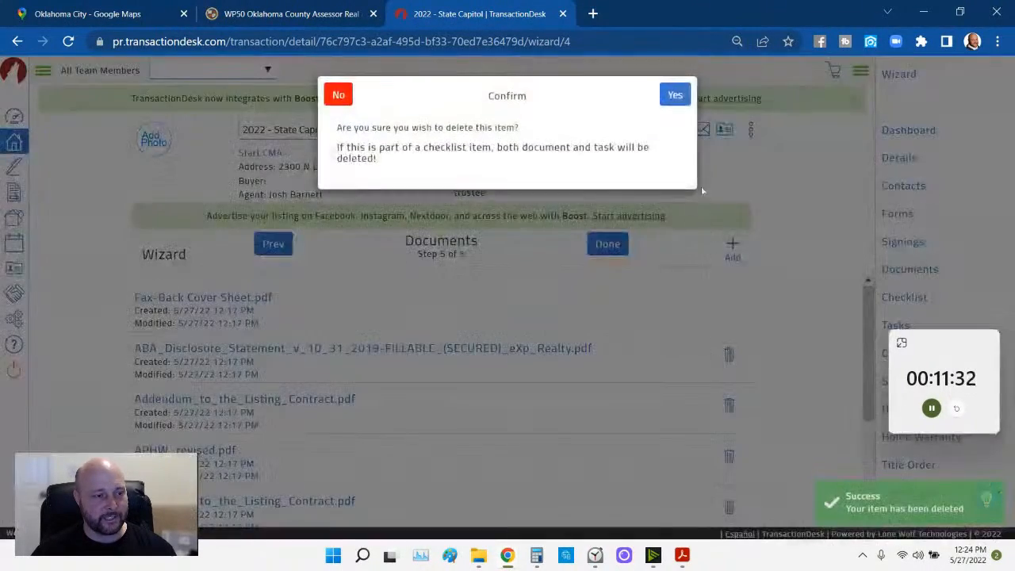
left_click(678, 96)
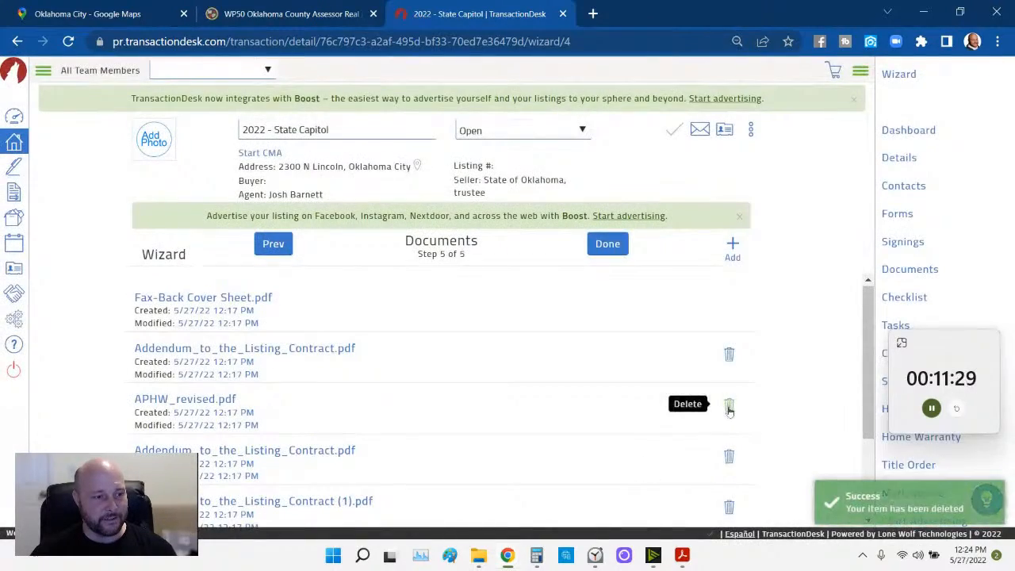
left_click(728, 406)
left_click(676, 95)
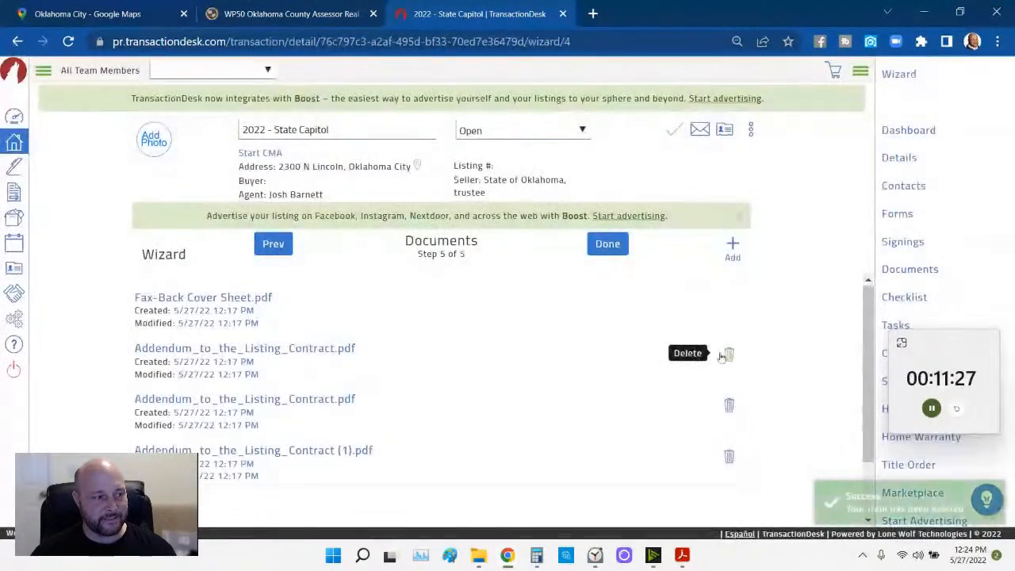
- Remove the duplicate addendum copies, keeping one Addendum_to_the_Listing_Contract.pdf, and start adding a document
left_click(729, 354)
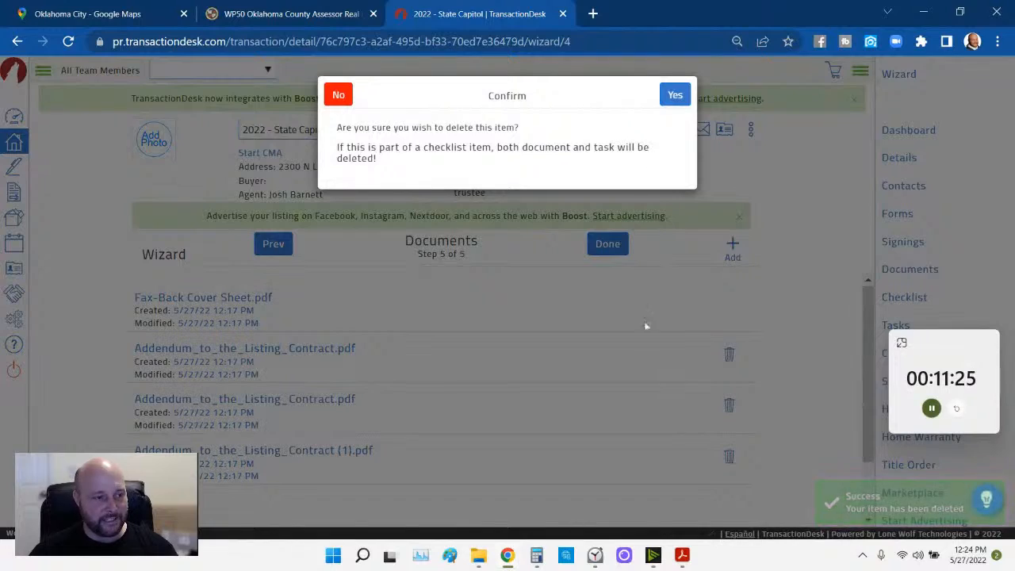
left_click(340, 96)
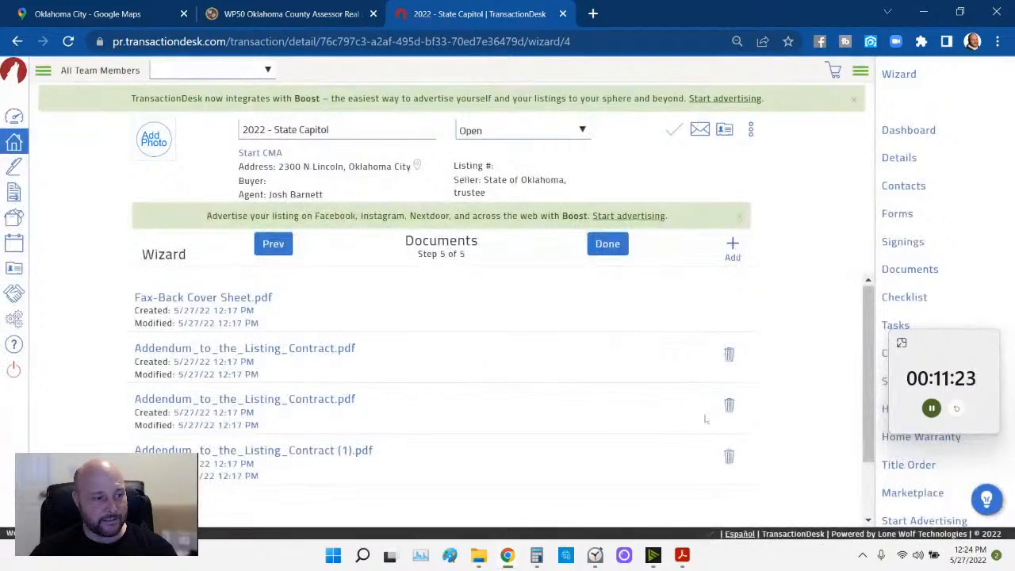
left_click(729, 405)
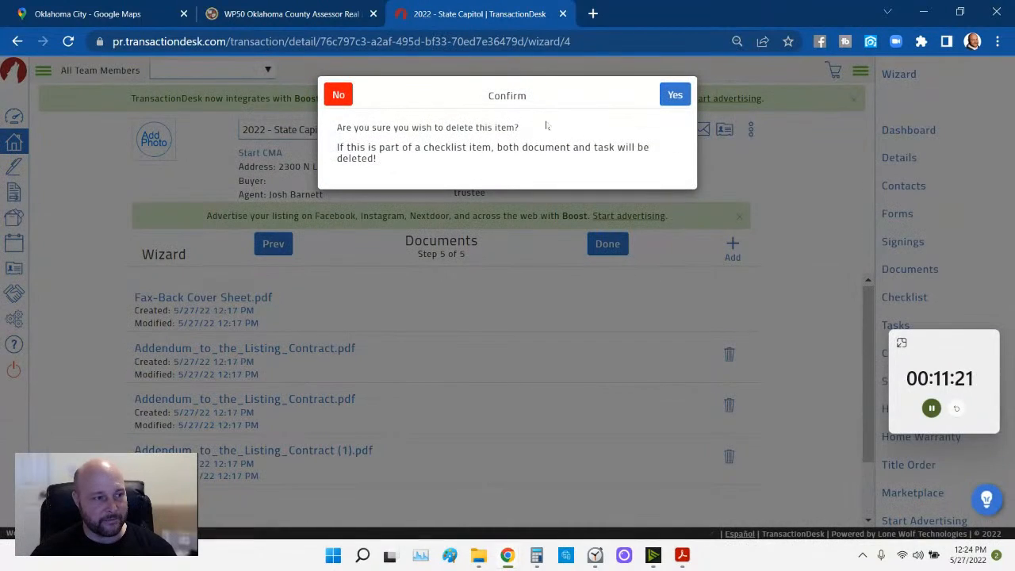
left_click(675, 94)
left_click(728, 406)
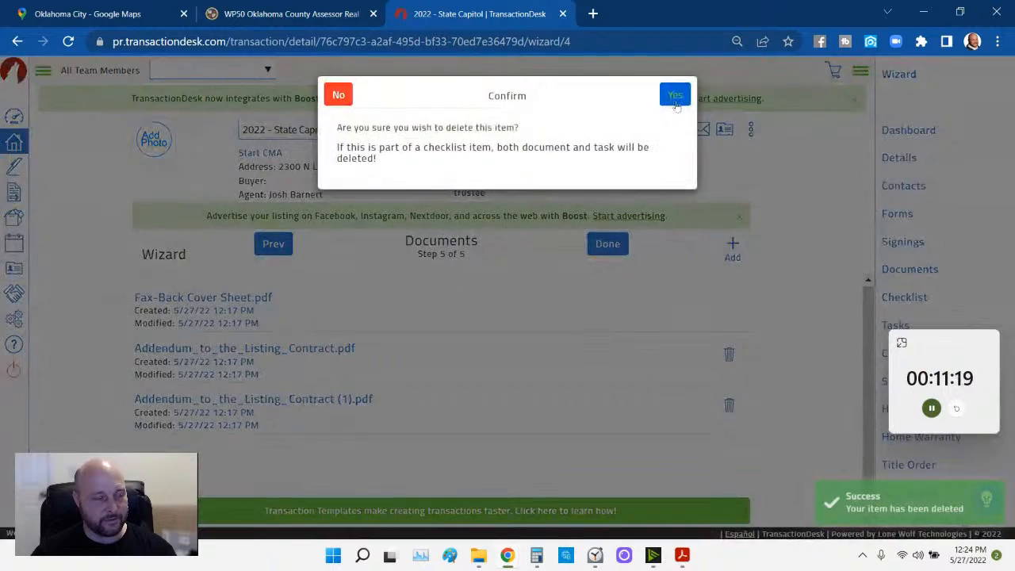
left_click(675, 93)
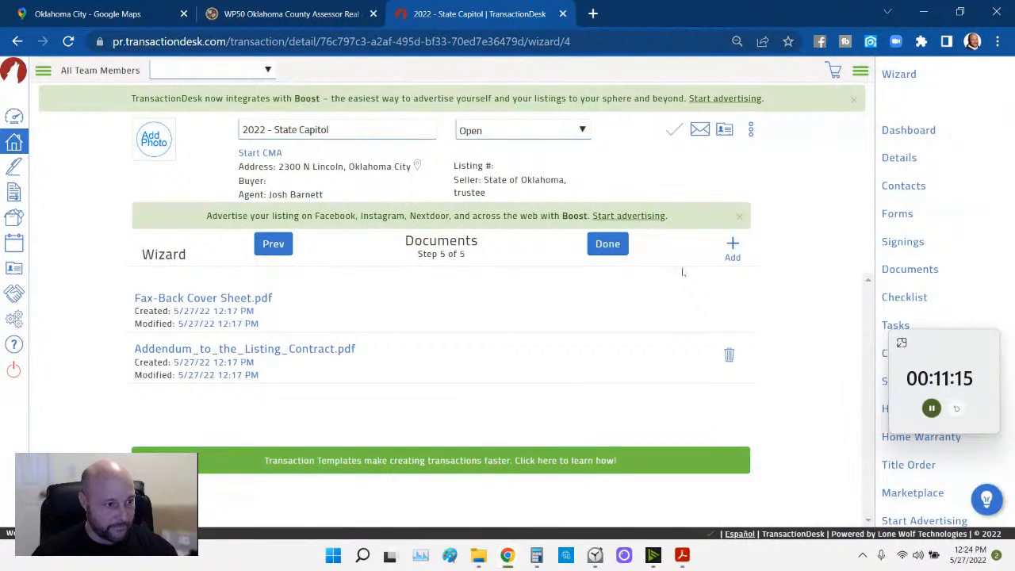
left_click(732, 249)
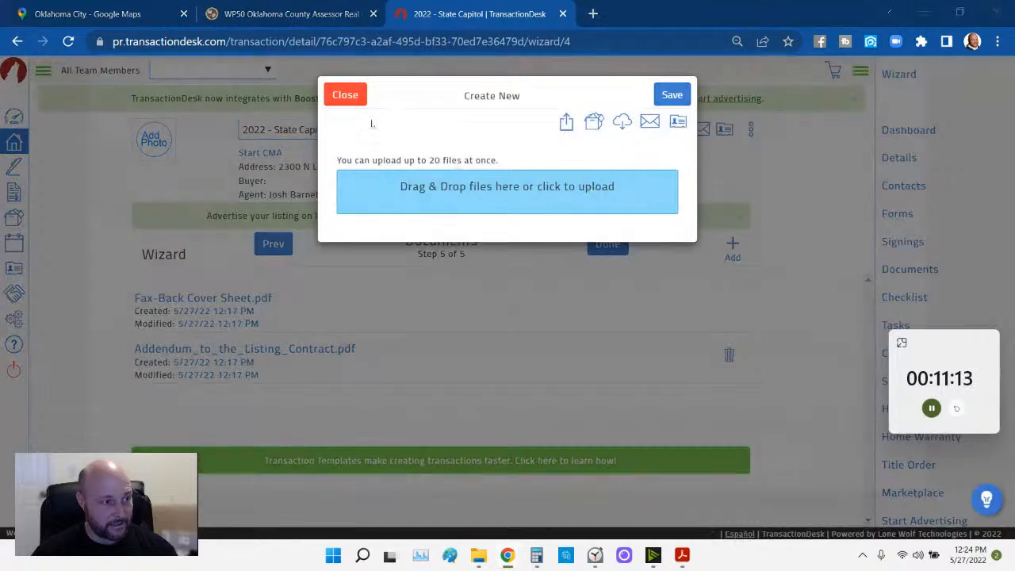
- Upload WP50 Oklahoma County Assessor Real Account Detail.pdf from Quick access, then go back to Forms
left_click(589, 188)
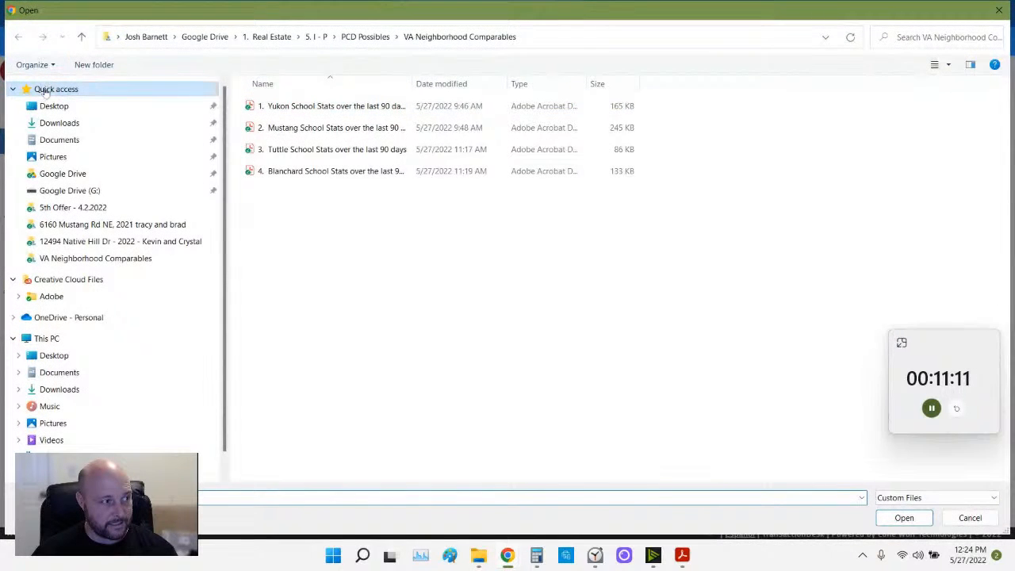
left_click(49, 89)
left_click(304, 225)
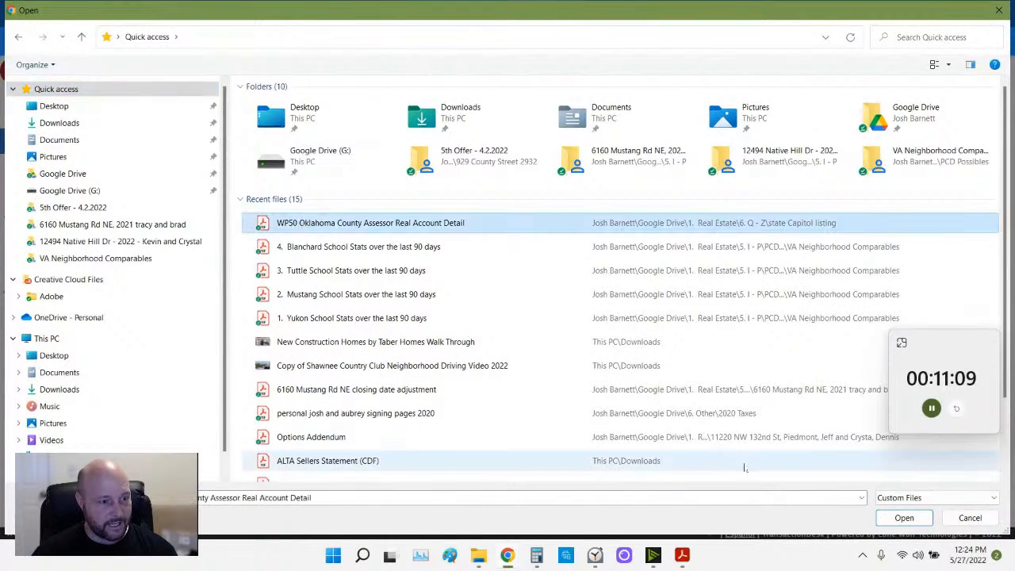
left_click(885, 520)
left_click(885, 519)
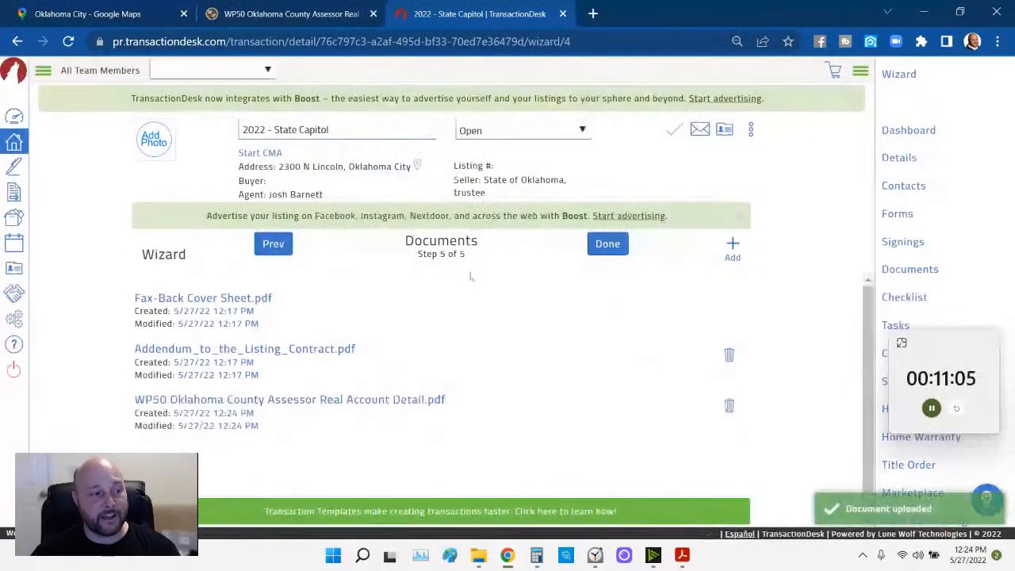
left_click(272, 244)
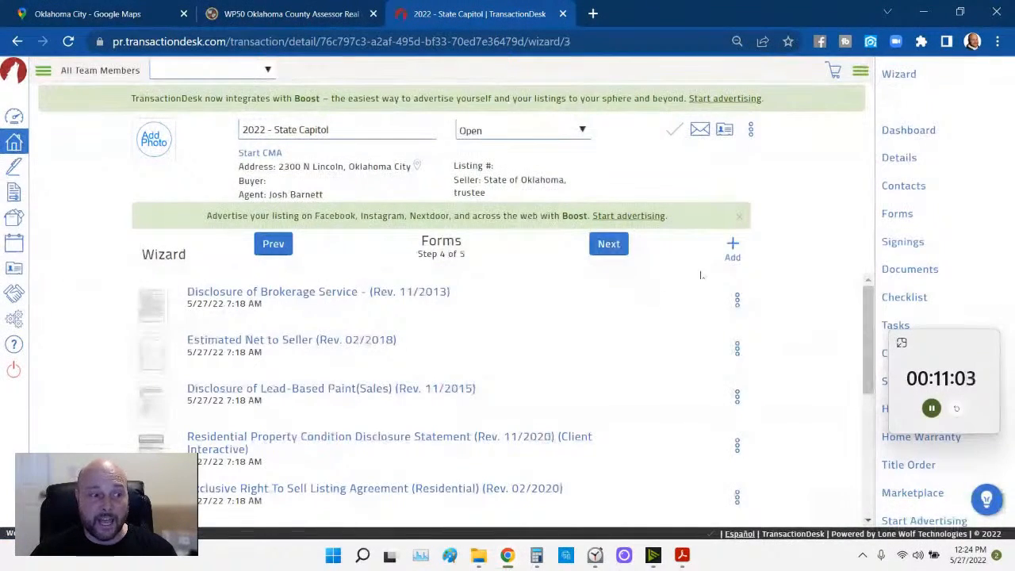
- Search the forms library for 'lead' and add the Protect Your Family From Lead In Your Home form
left_click(730, 247)
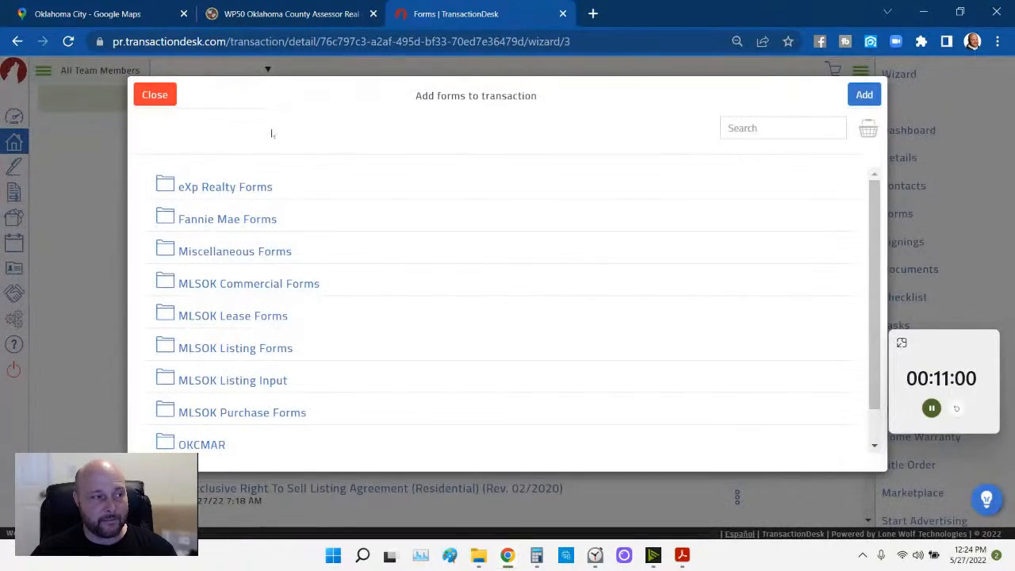
left_click(154, 95)
left_click(608, 244)
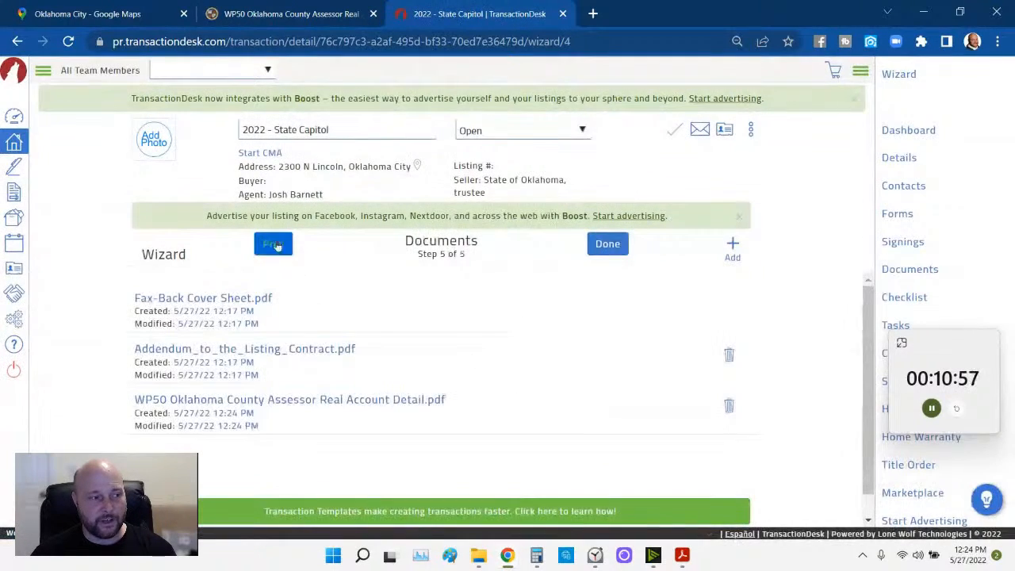
left_click(273, 243)
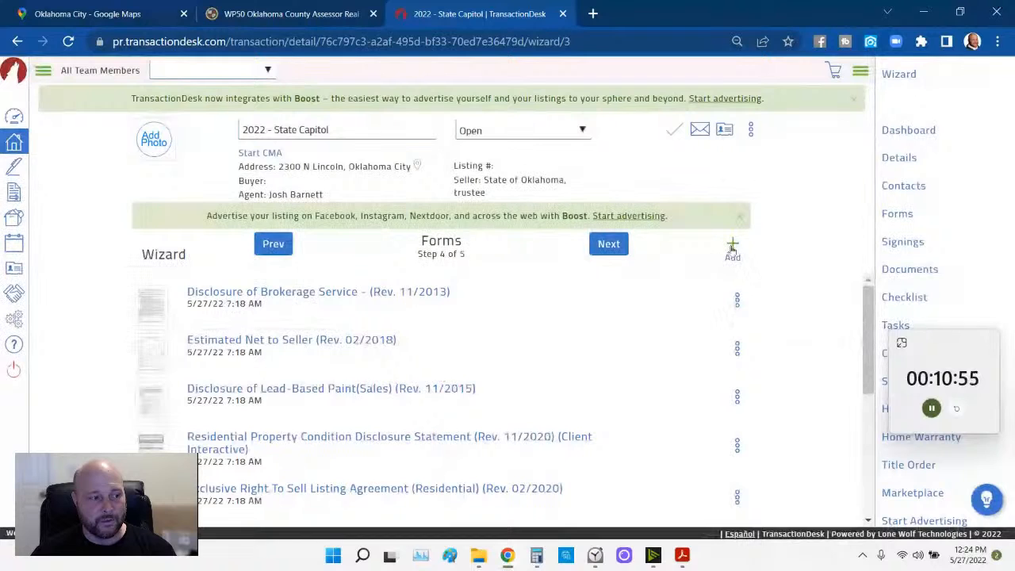
left_click(732, 248)
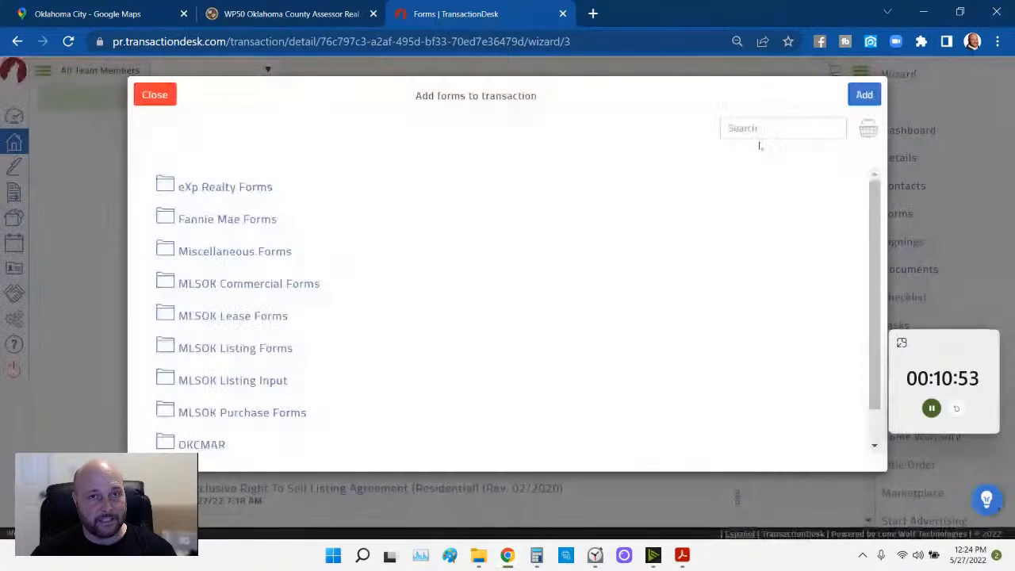
left_click(763, 128)
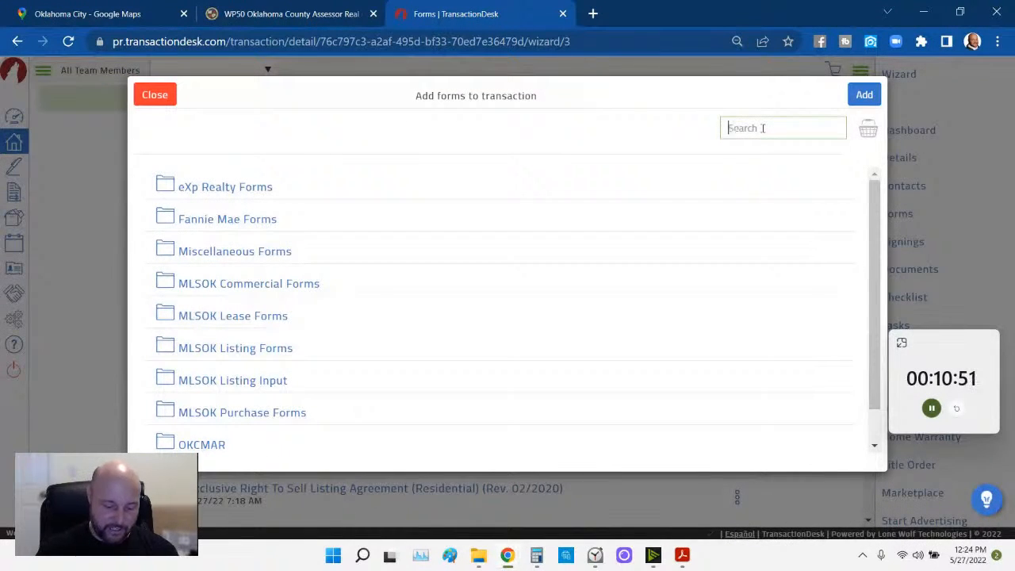
type("lead")
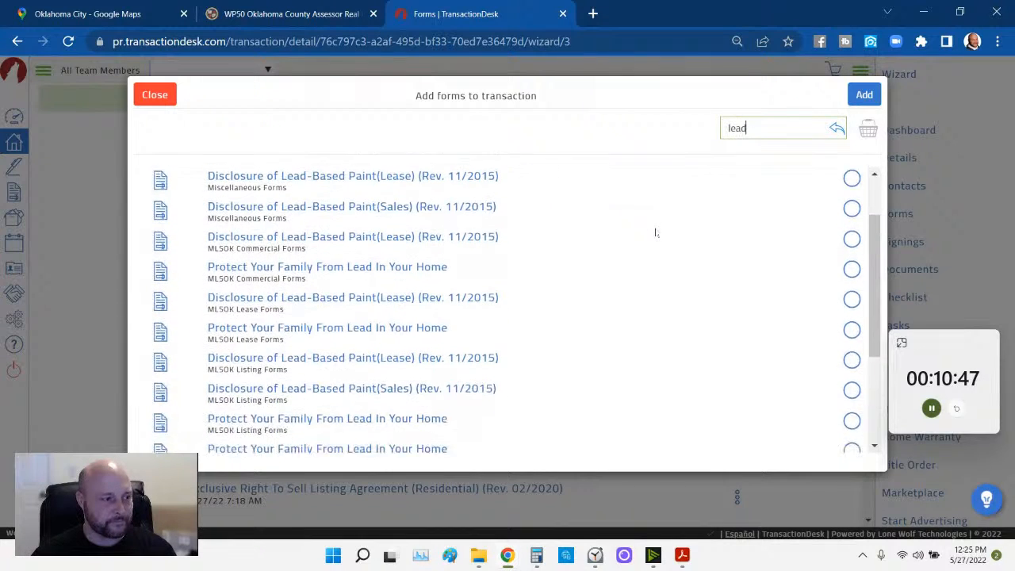
scroll(432, 225, "down", 1)
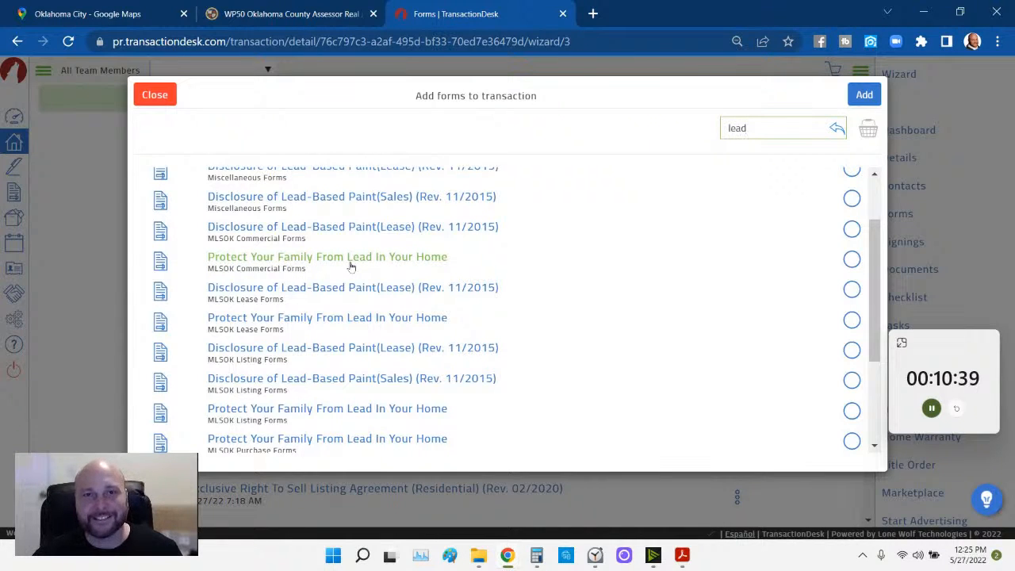
left_click(848, 261)
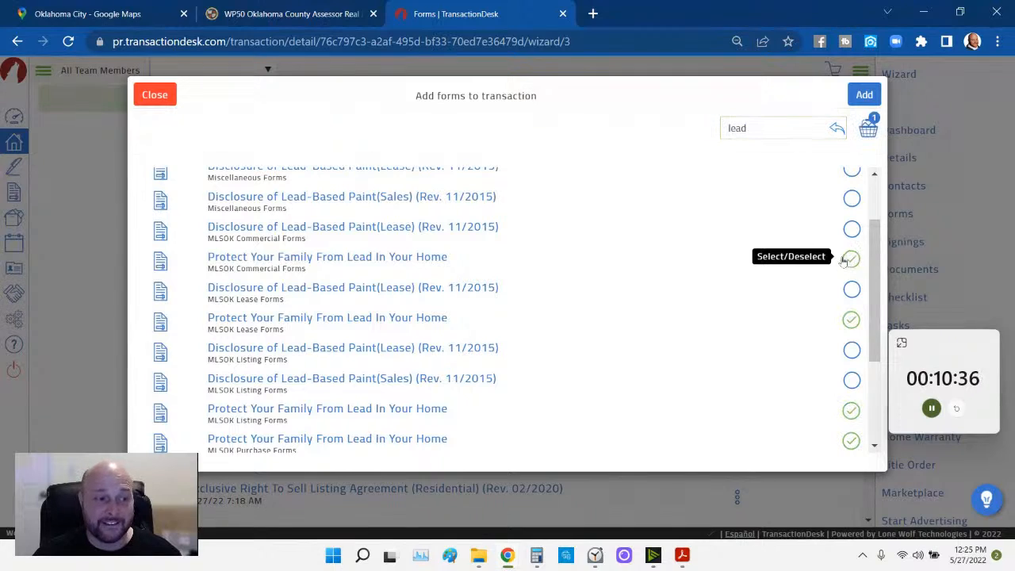
left_click(863, 95)
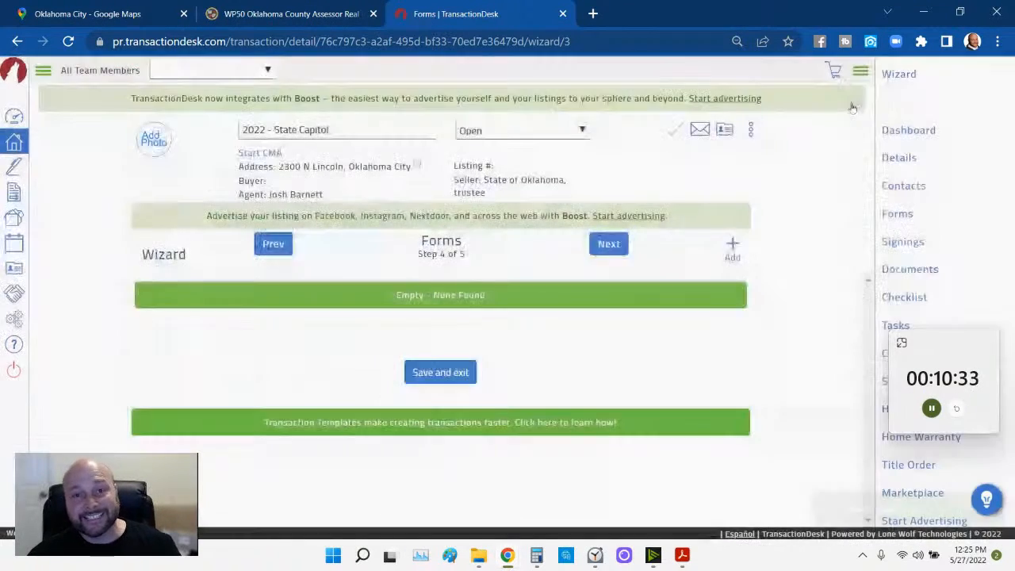
- Finish the listing wizard through the Documents step to reach the 2022 - State Capitol dashboard
scroll(585, 310, "down", 5)
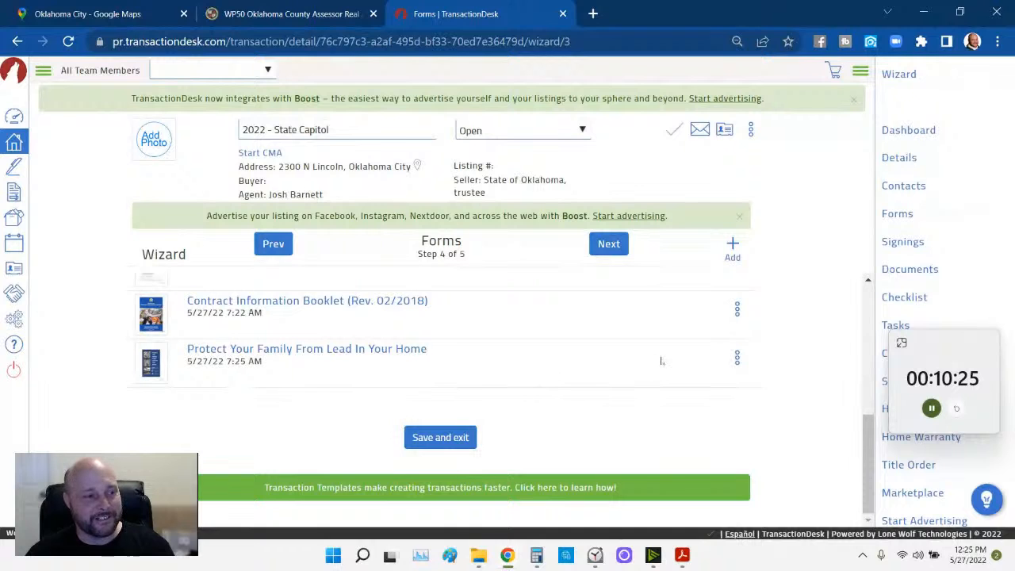
scroll(662, 357, "up", 5)
left_click(608, 244)
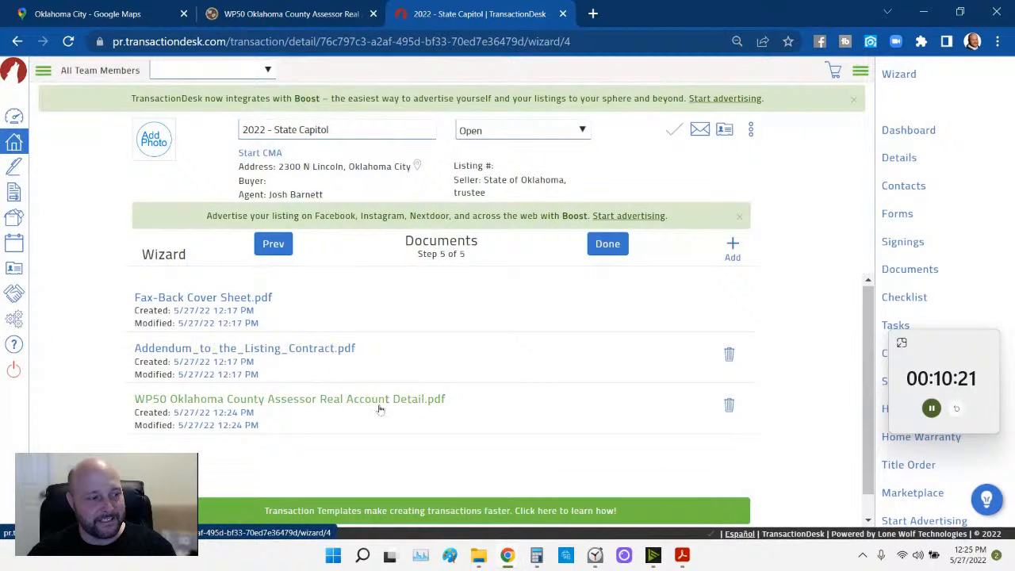
left_click(610, 244)
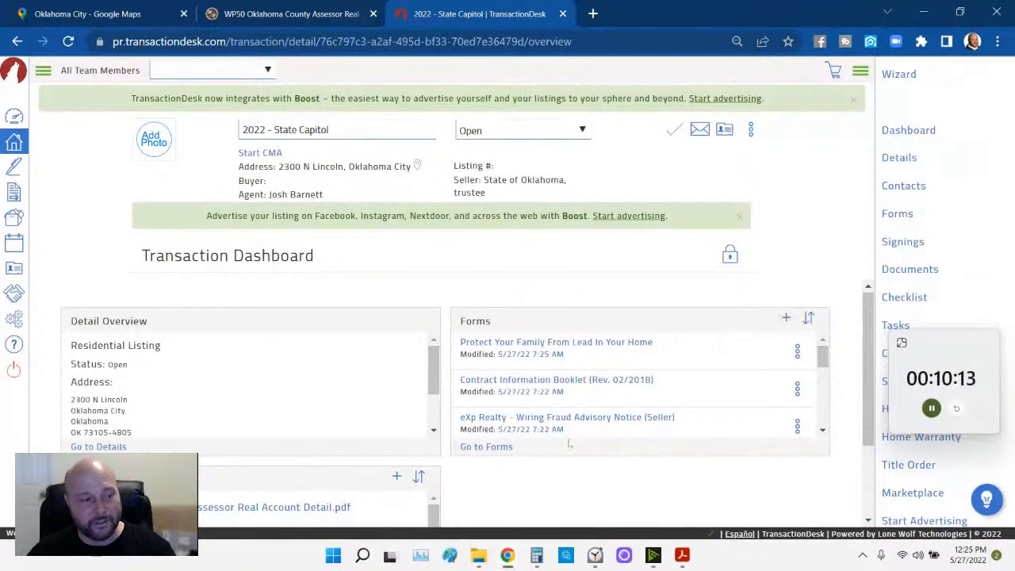
- Open the Disclosure of Brokerage Service form from the transaction's forms list
left_click(489, 447)
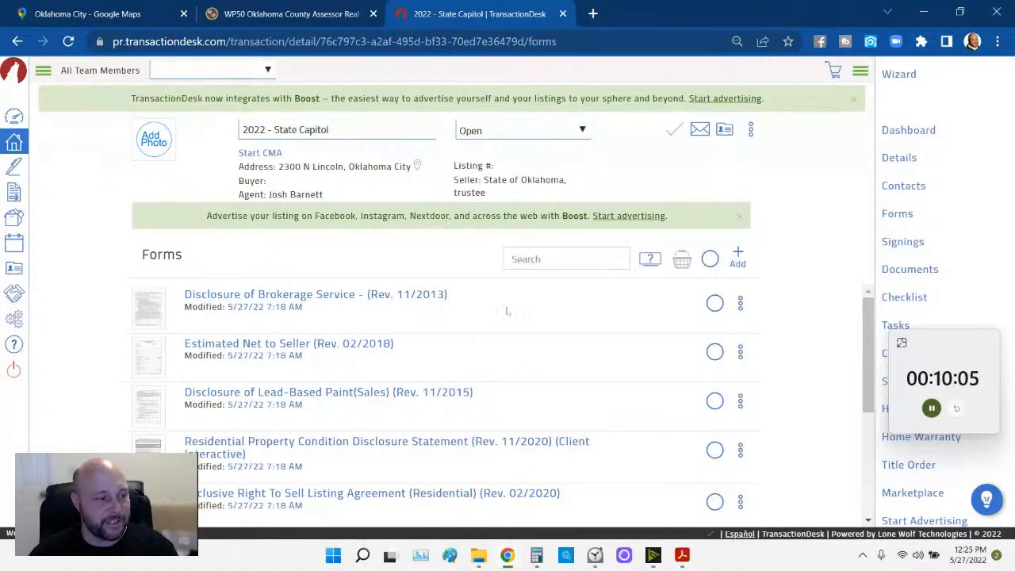
left_click(401, 295)
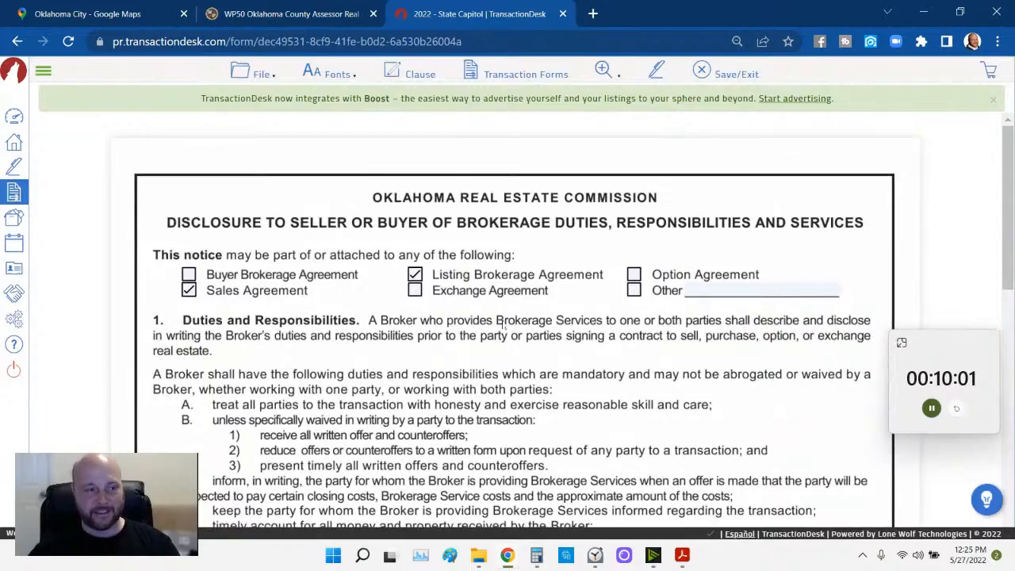
- Uncheck Sales Agreement, date the notice 27 May 2022, and enter print name 'State of Oklahoma, Trustee'
left_click(191, 292)
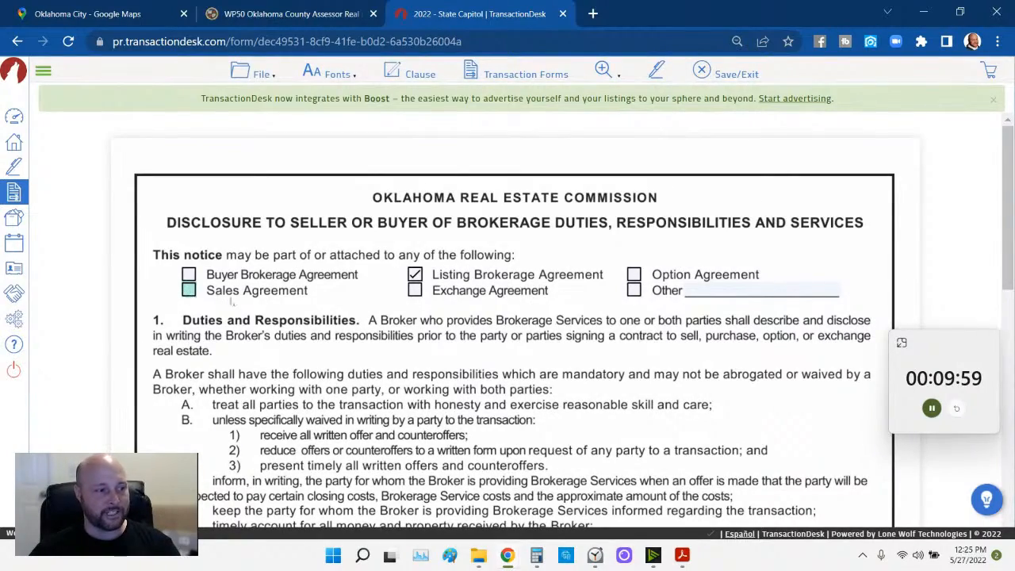
scroll(486, 282, "down", 8)
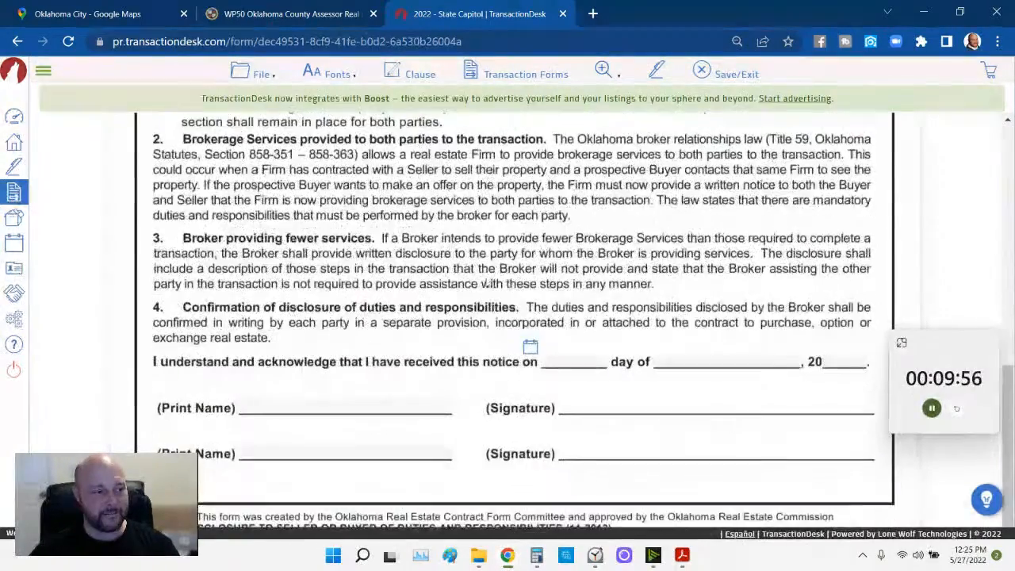
left_click(530, 348)
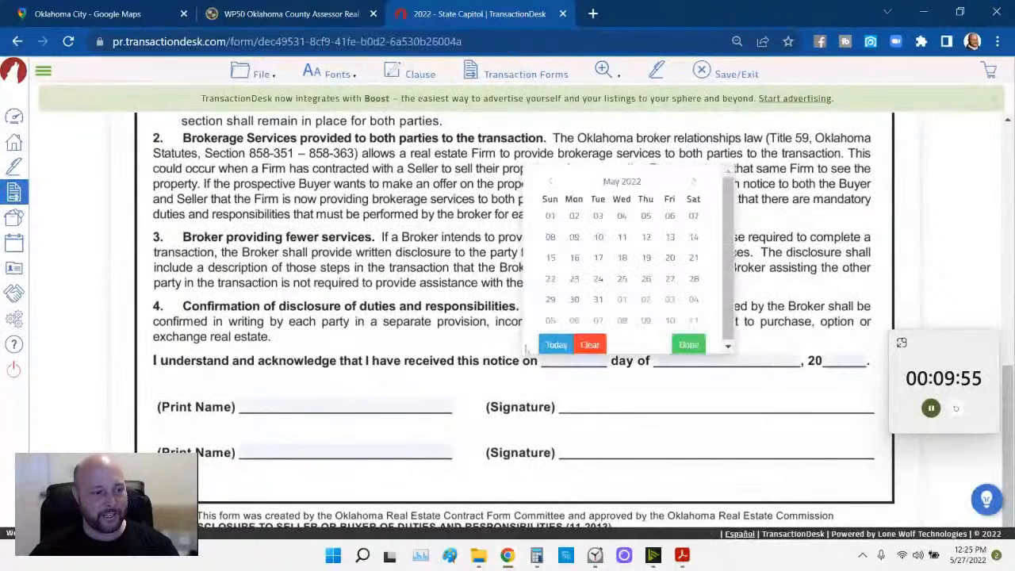
left_click(663, 285)
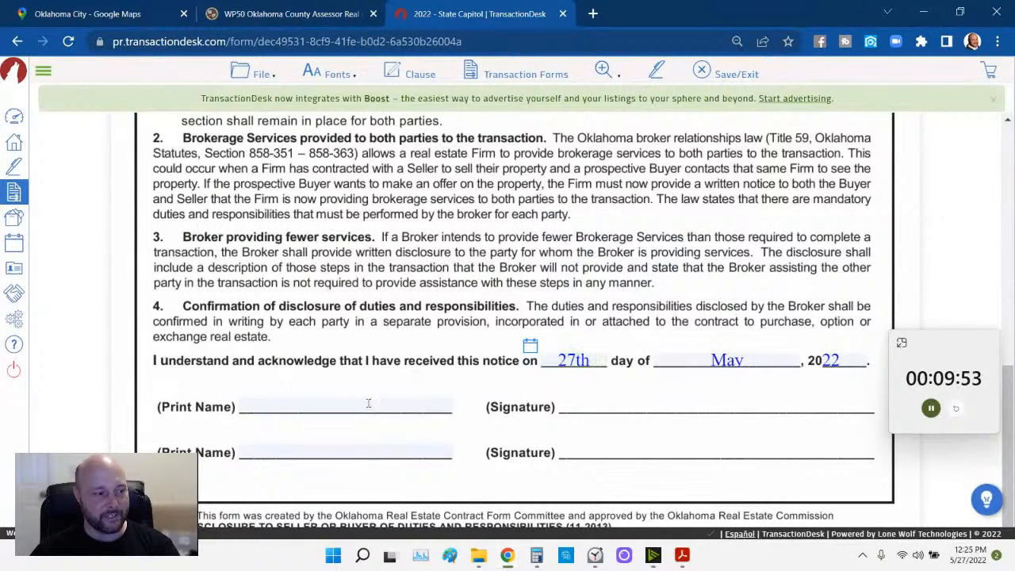
left_click(368, 404)
type("State ")
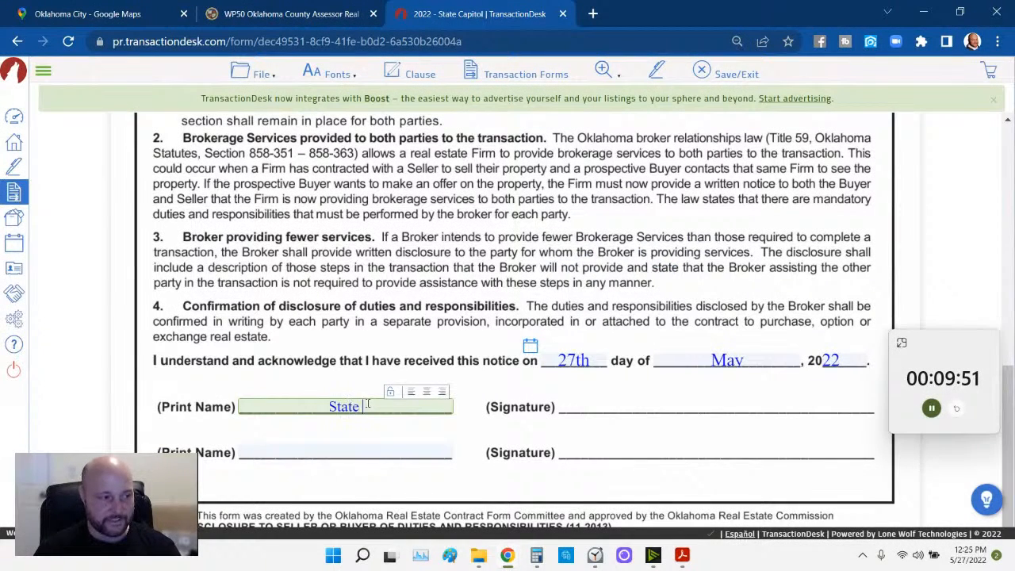
type("of Oklahoma, ")
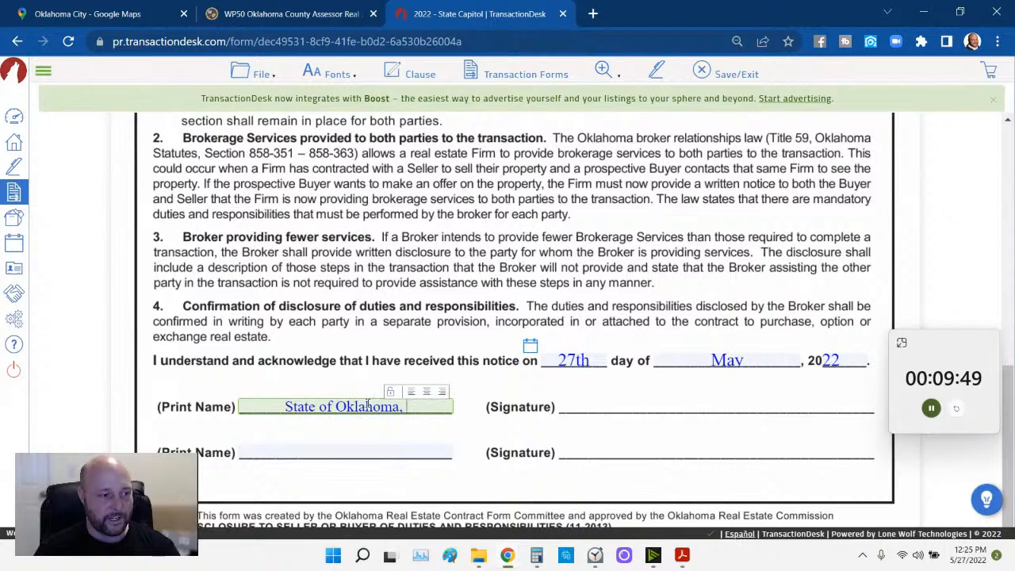
type("Trustee")
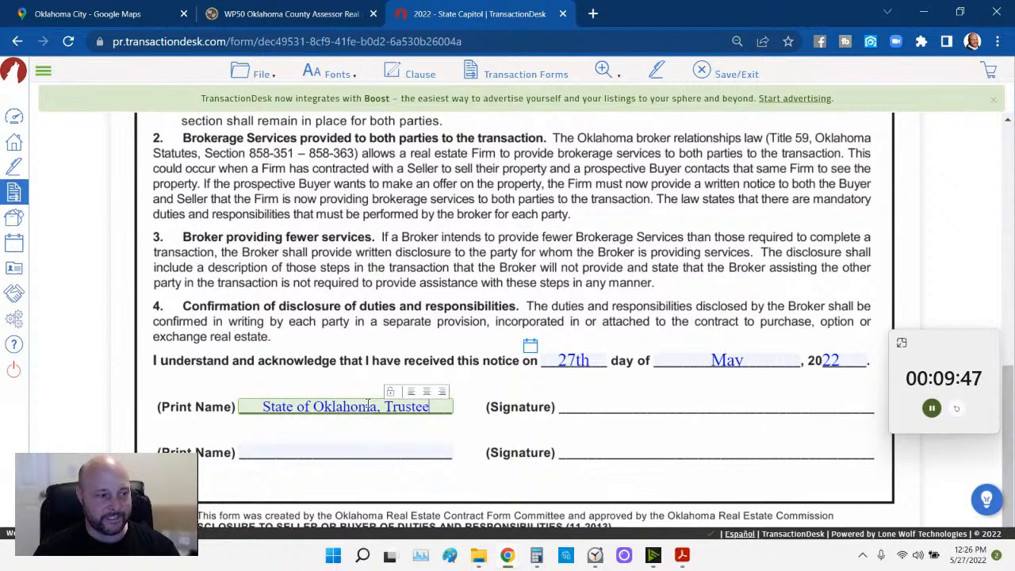
left_click(382, 333)
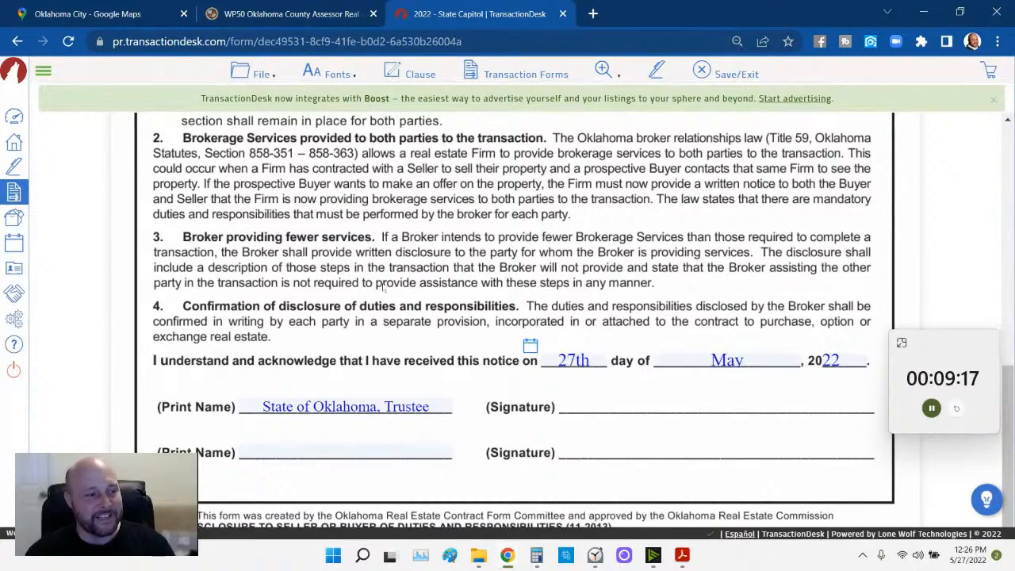
- Save the brokerage disclosure form and open another form from the transaction's forms list
scroll(402, 310, "up", 8)
left_click(250, 75)
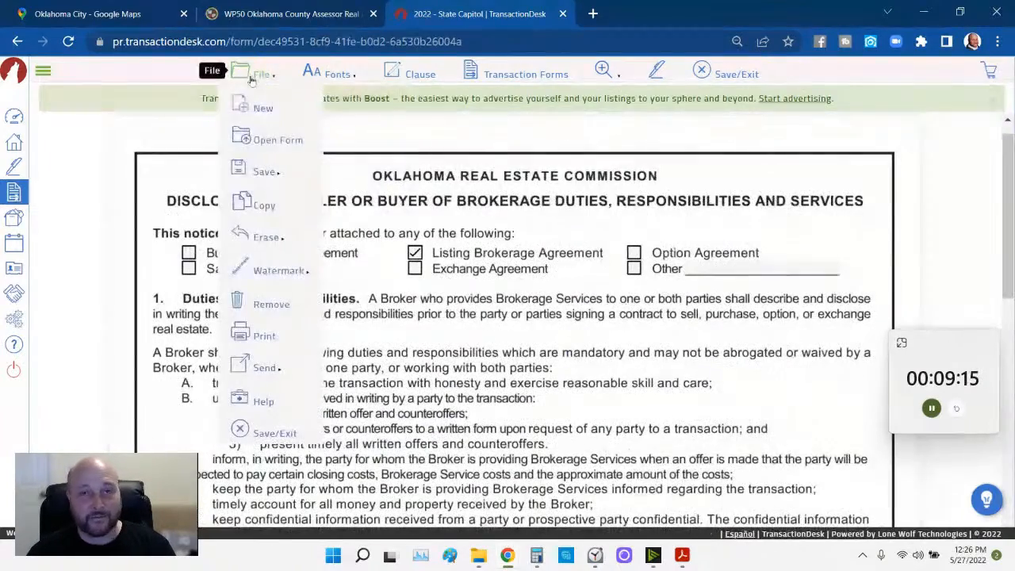
left_click(354, 173)
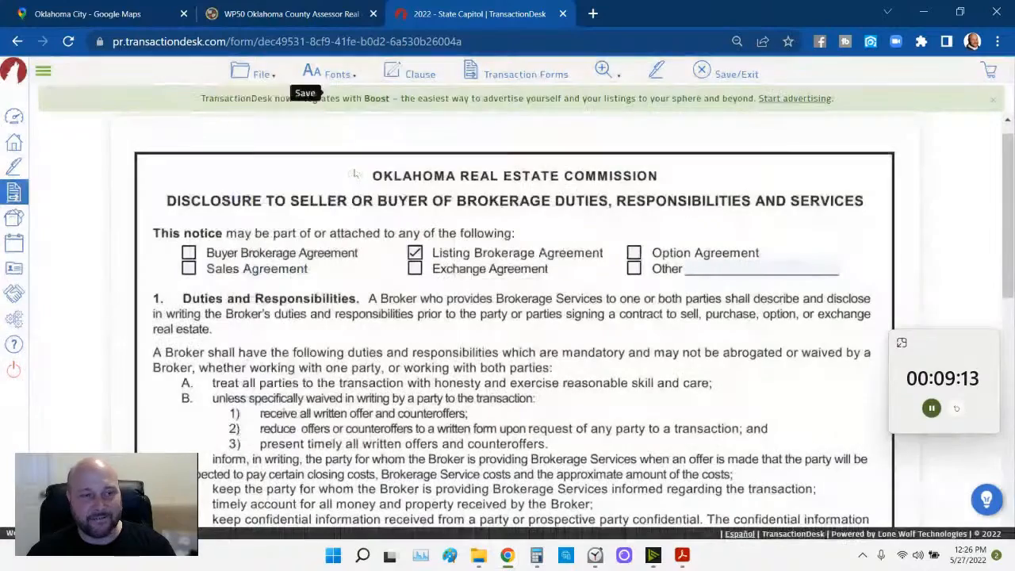
left_click(491, 75)
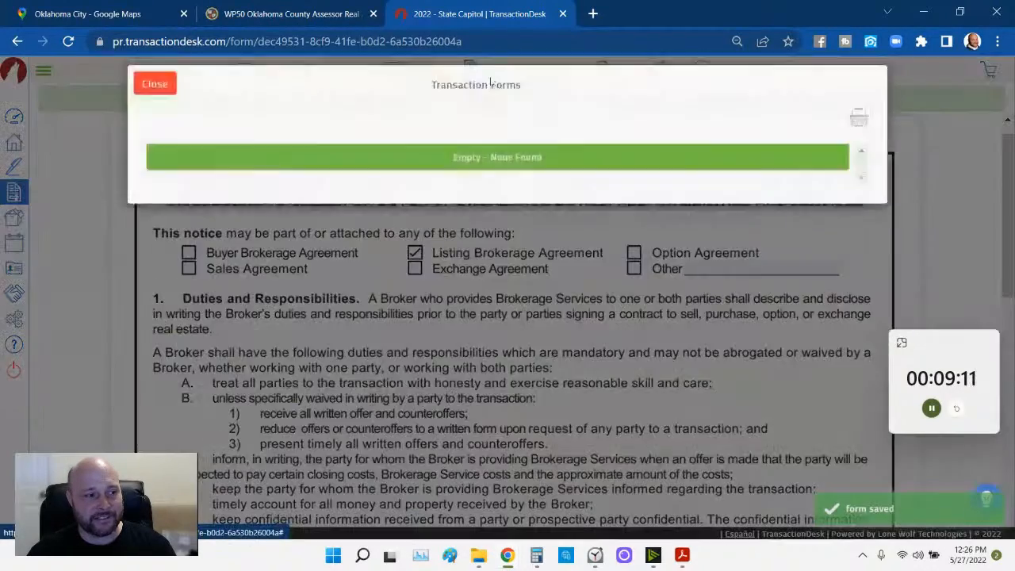
left_click(328, 208)
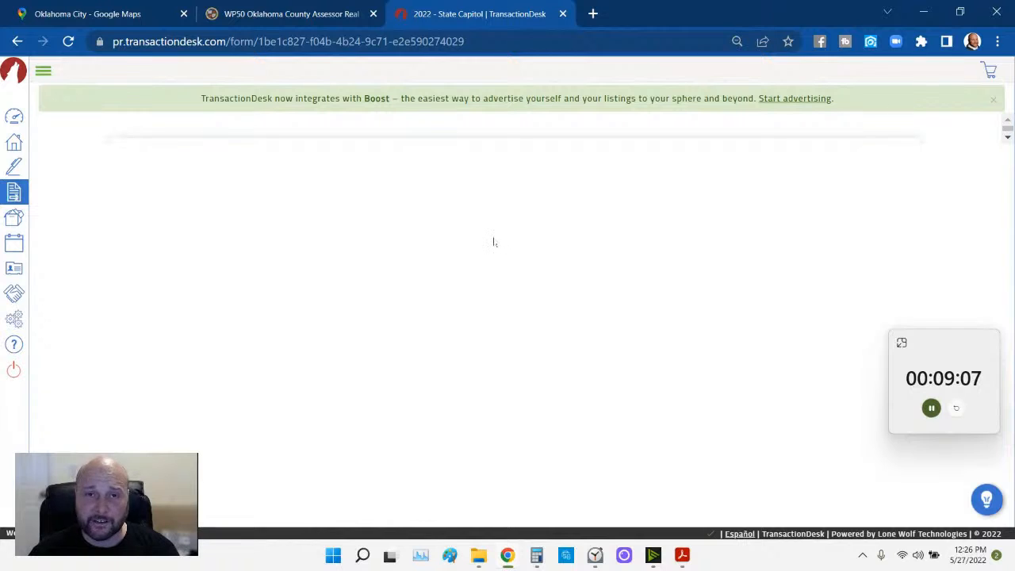
- Set the closing date to 06/30/2022 using the calendar
scroll(646, 329, "down", 1)
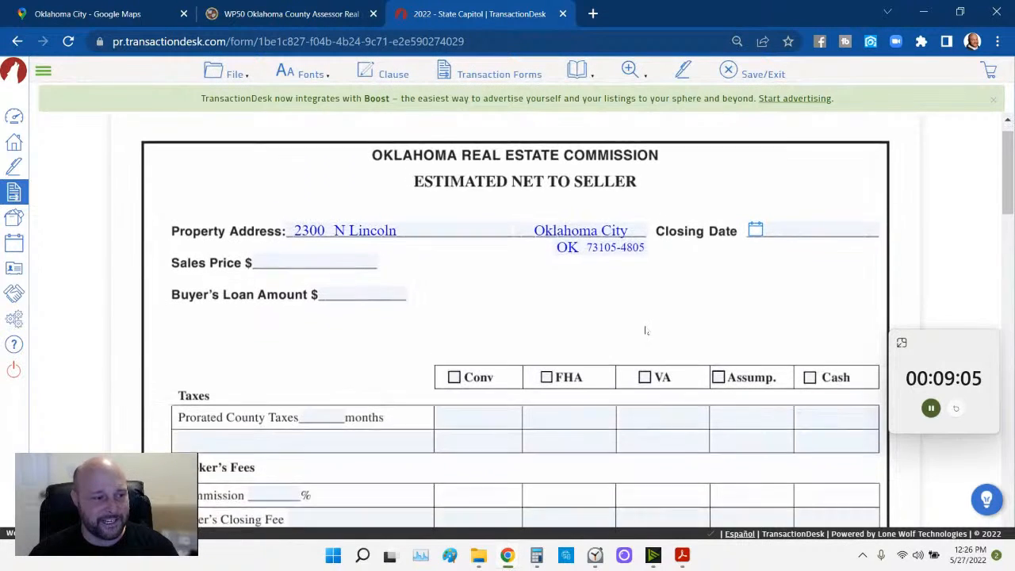
scroll(646, 331, "down", 3)
left_click(756, 180)
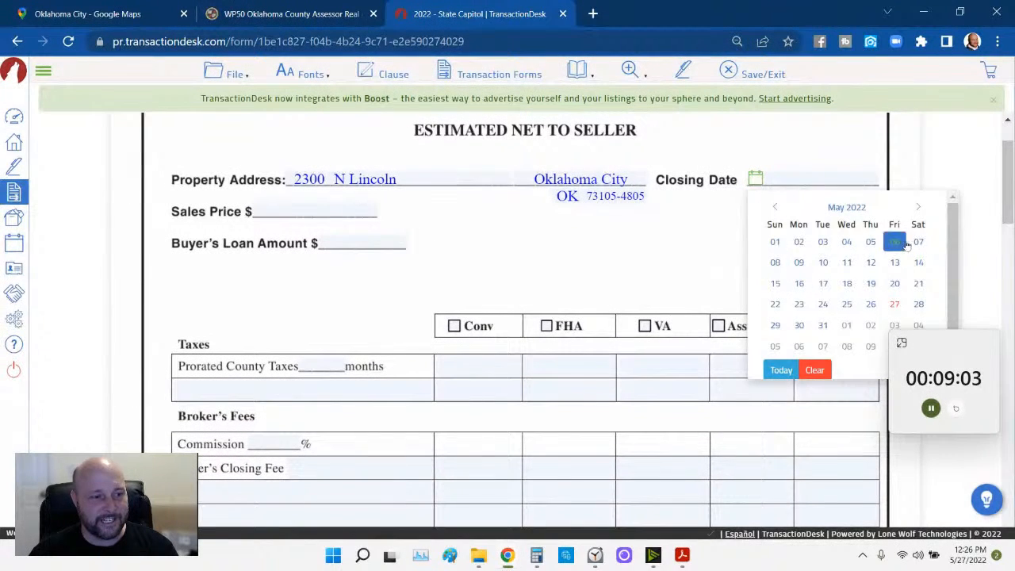
left_click(918, 208)
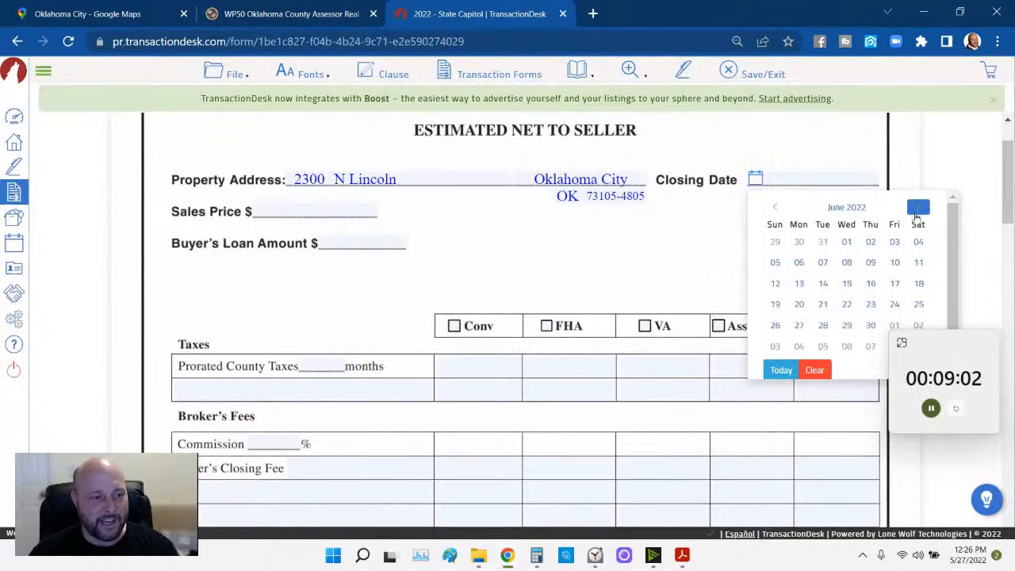
left_click(864, 331)
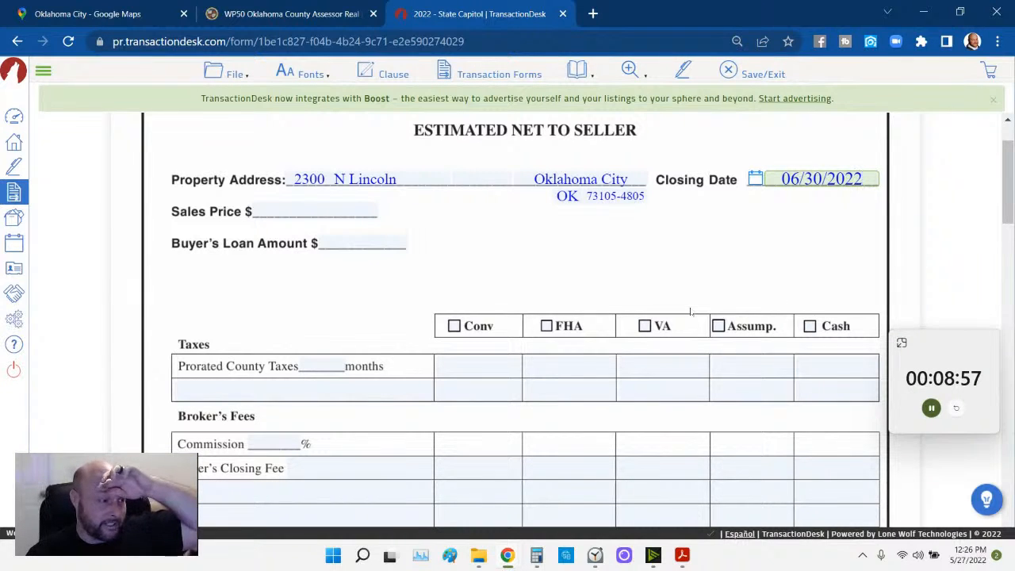
- Enter a sales price of 100,000,000.00
left_click(332, 209)
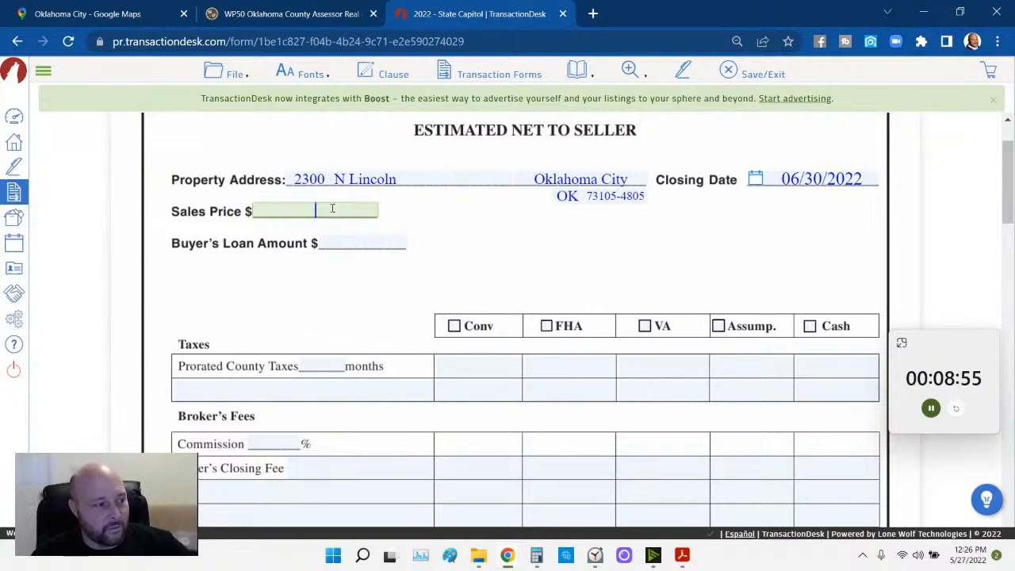
scroll(451, 270, "up", 1)
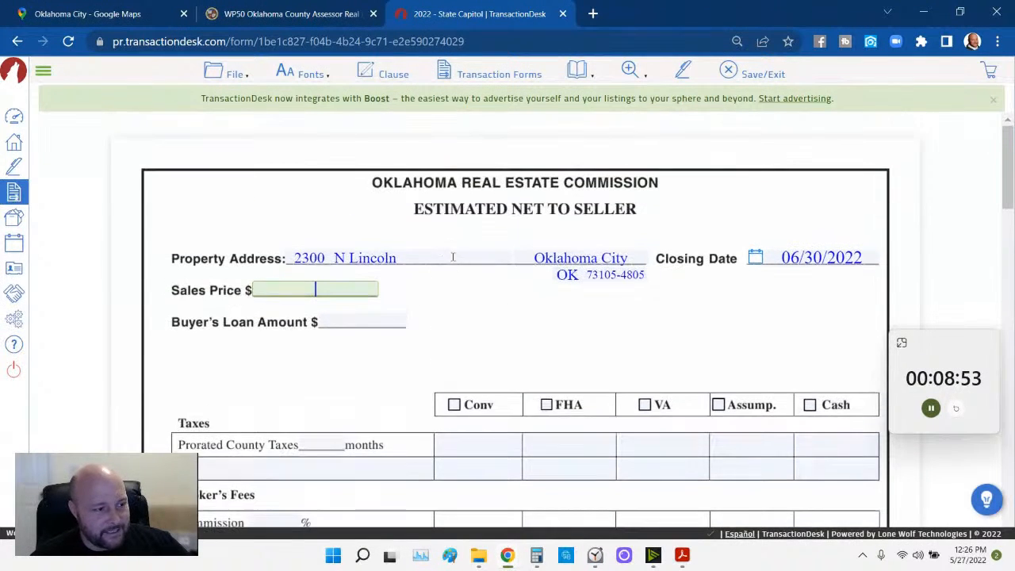
scroll(452, 287, "down", 2)
scroll(453, 287, "up", 3)
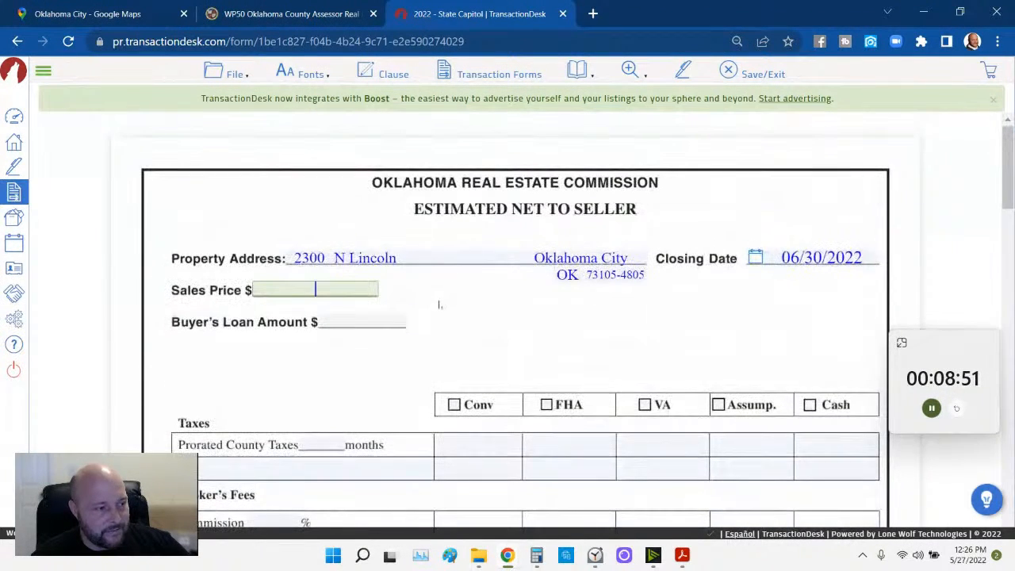
type("100")
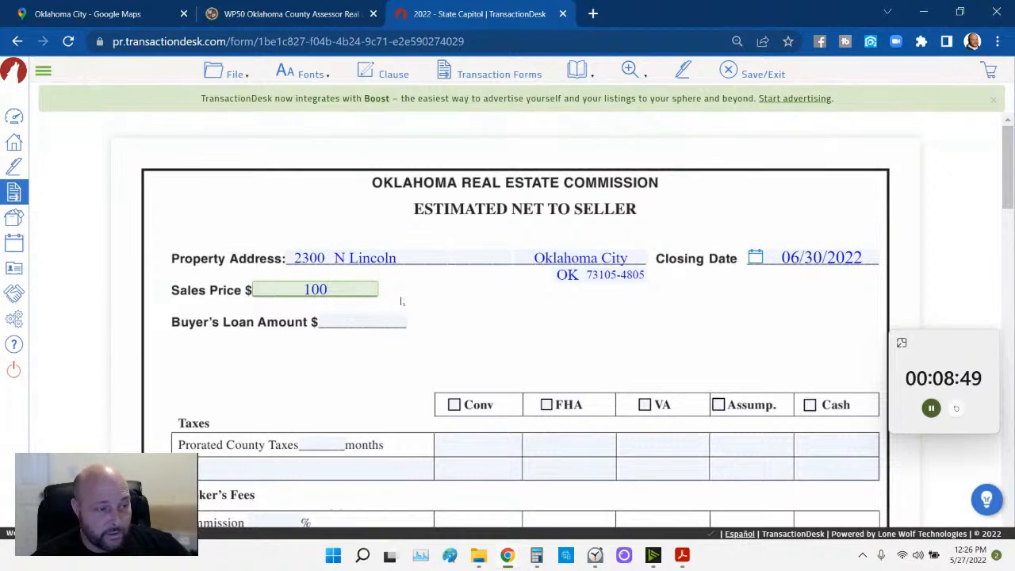
type("0000")
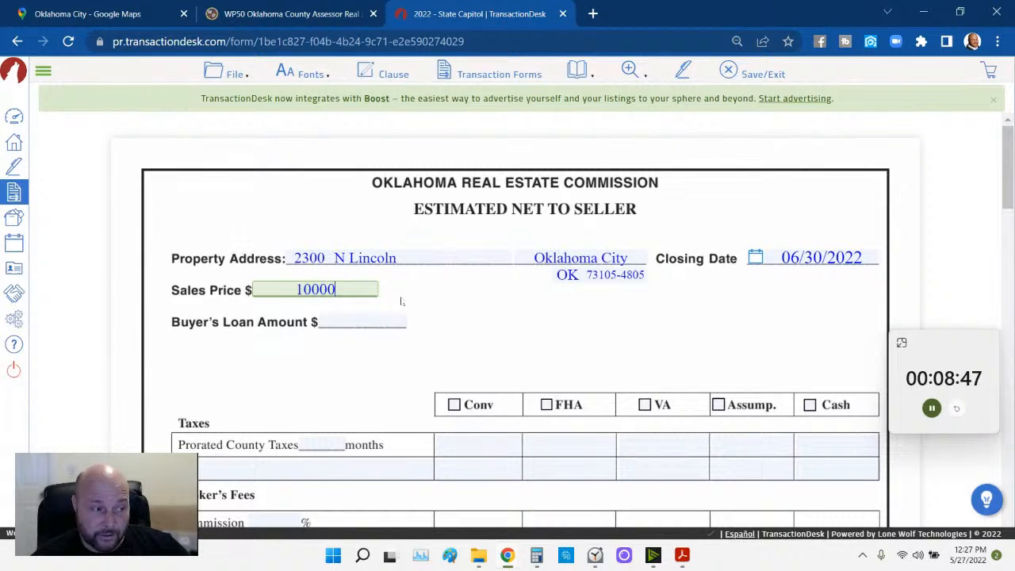
type("00")
left_click(470, 313)
- Check Conv financing and set a 6% commission, giving 6,000,000.00
scroll(471, 331, "down", 1)
left_click(455, 327)
scroll(465, 380, "down", 2)
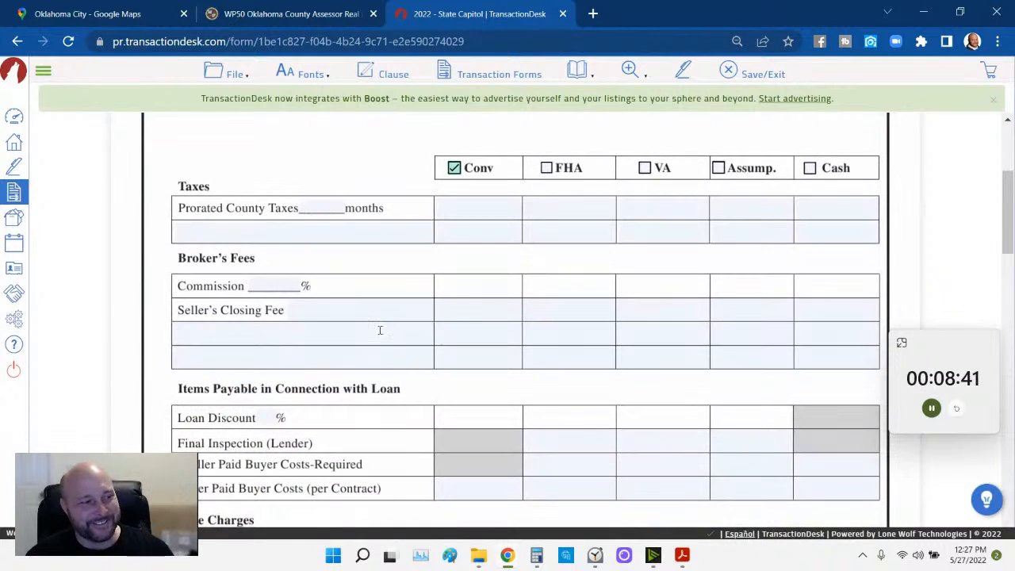
left_click(273, 285)
type("6")
left_click(365, 272)
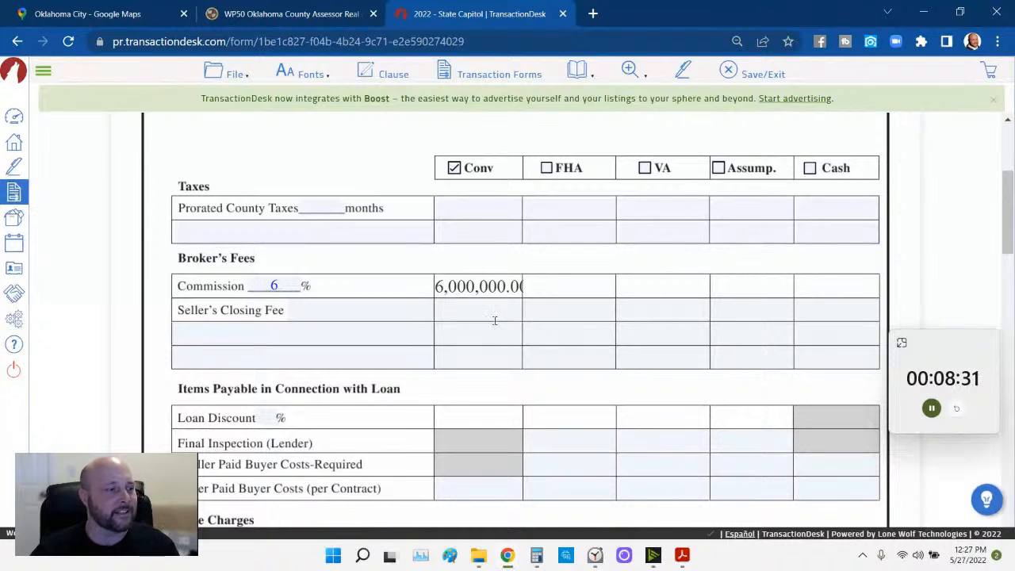
- Enter 2,500.00 for the Conv settlement fee and abstracting & certification
scroll(493, 320, "down", 3)
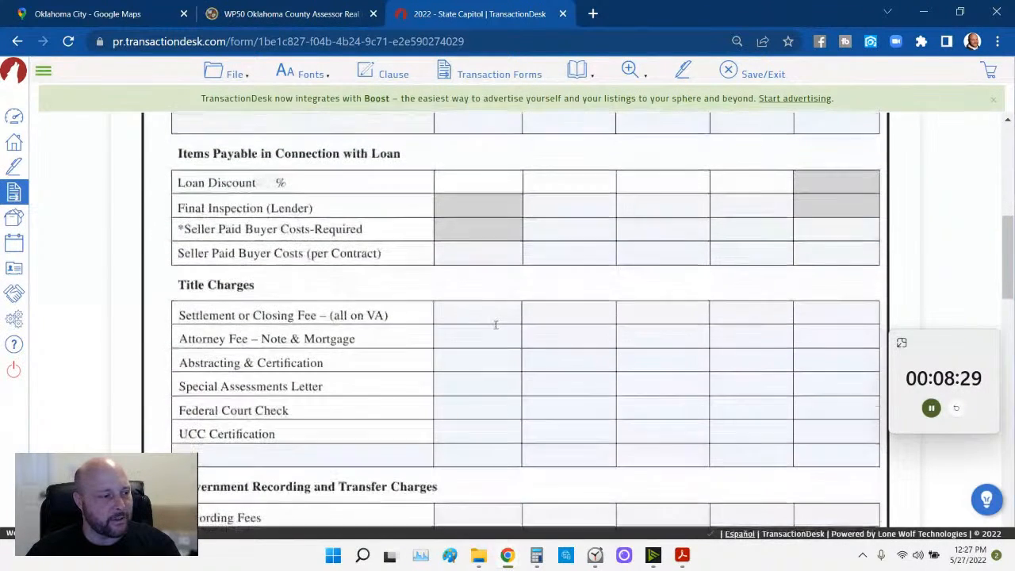
left_click(491, 314)
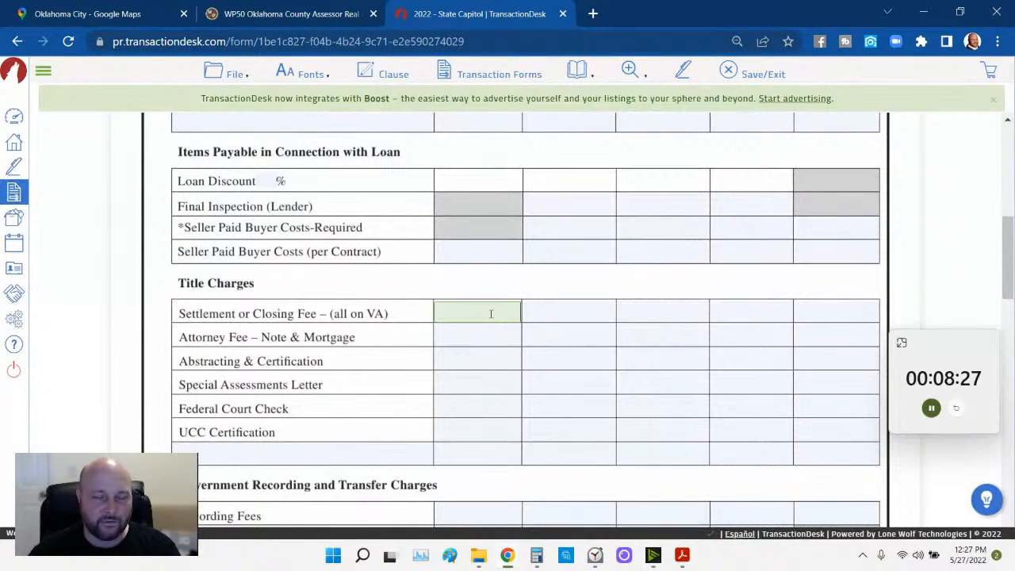
type("2500")
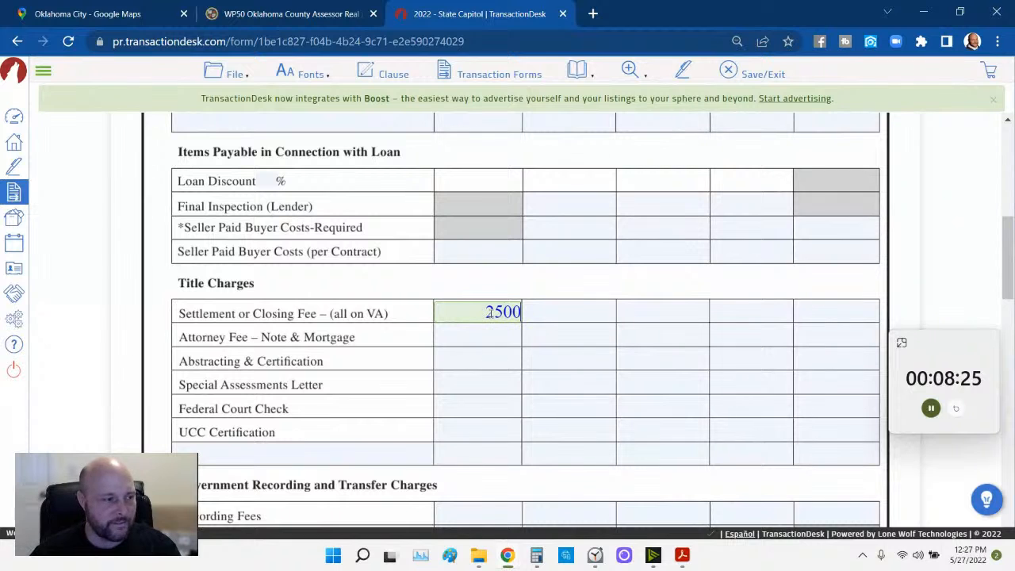
left_click(483, 357)
type("2500")
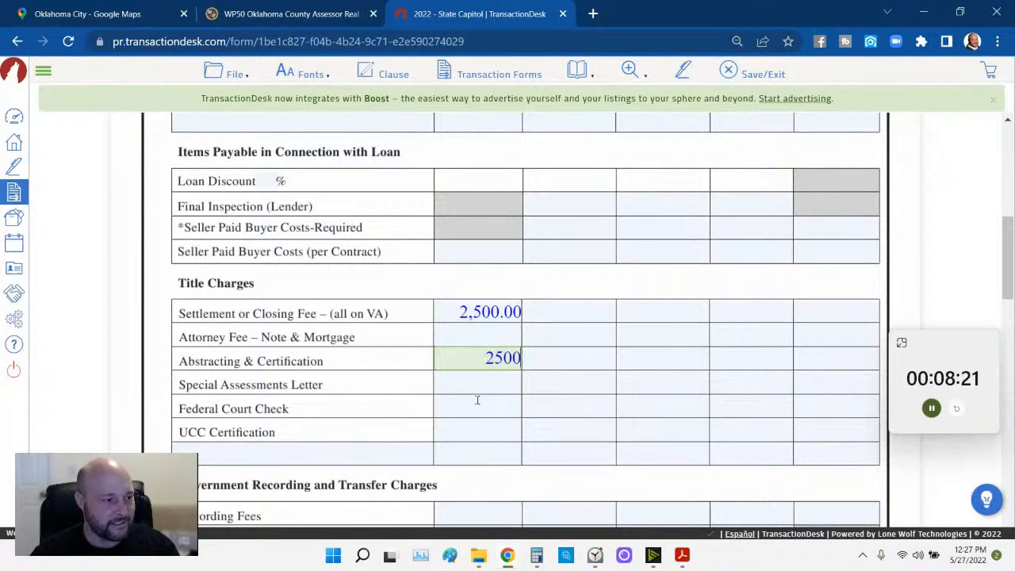
- Enter 250.00 for the Federal Court Check and UCC Certification charges
left_click(479, 405)
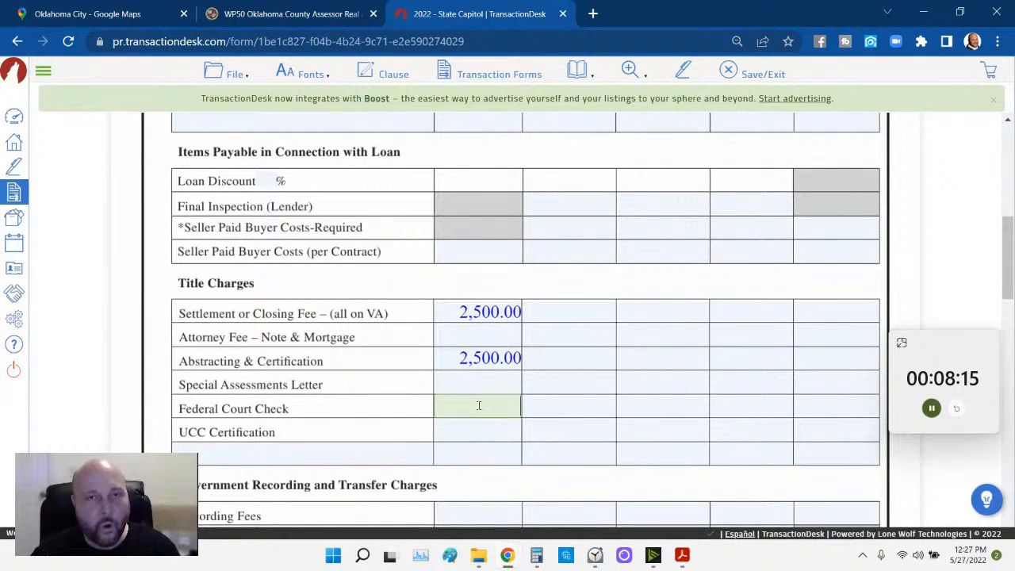
type("250")
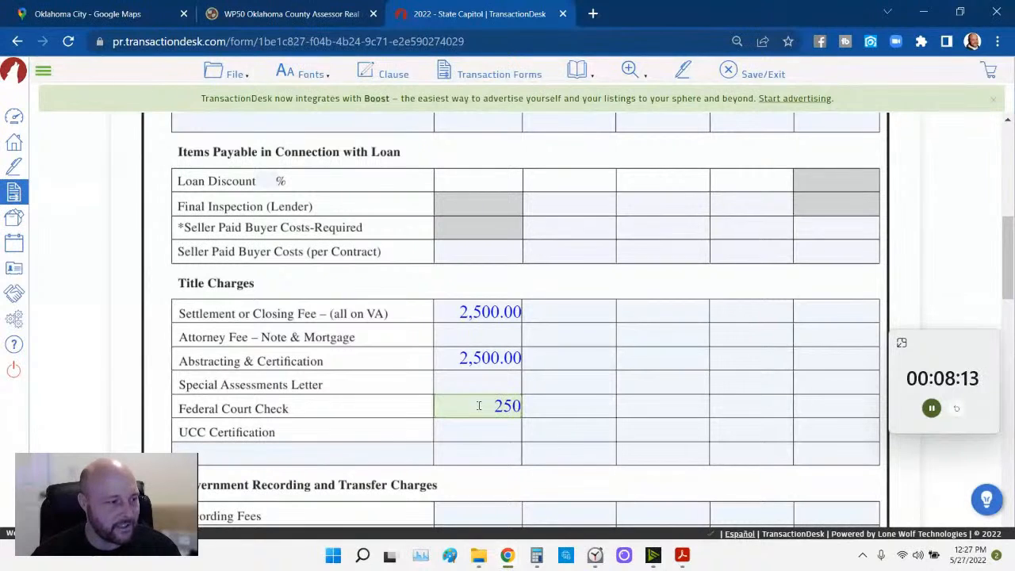
left_click(473, 428)
type("250")
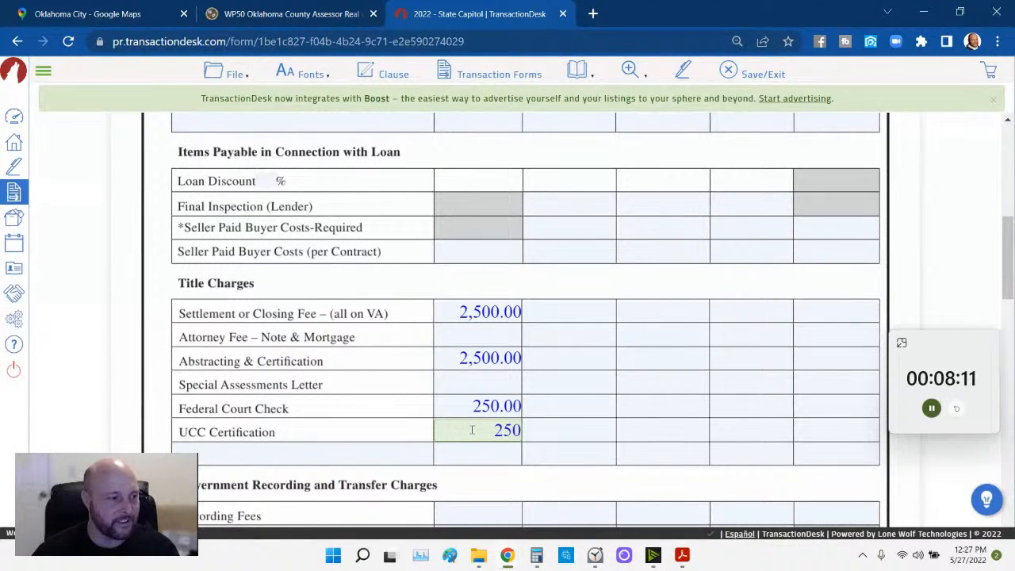
left_click(636, 415)
scroll(573, 410, "down", 1)
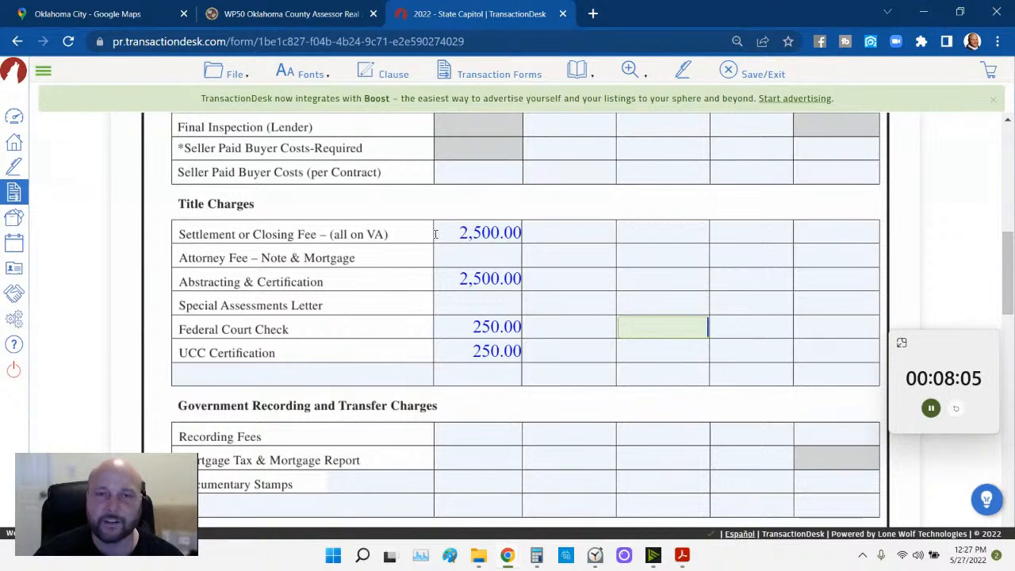
scroll(611, 267, "up", 4)
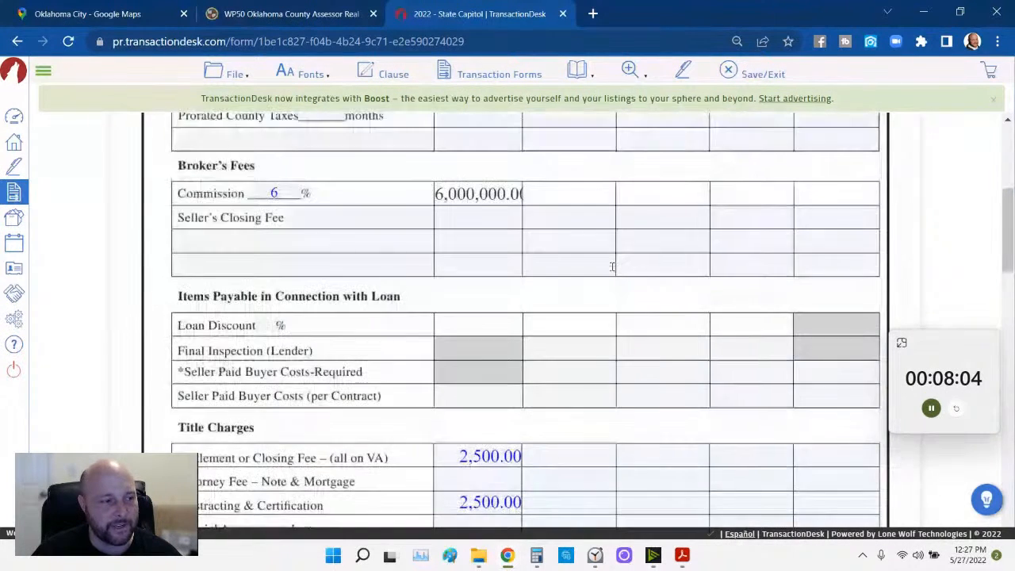
scroll(605, 277, "down", 5)
- Replace the settlement fee with 150 and the Abstracting amount with 650
left_click_drag(447, 154, 558, 164)
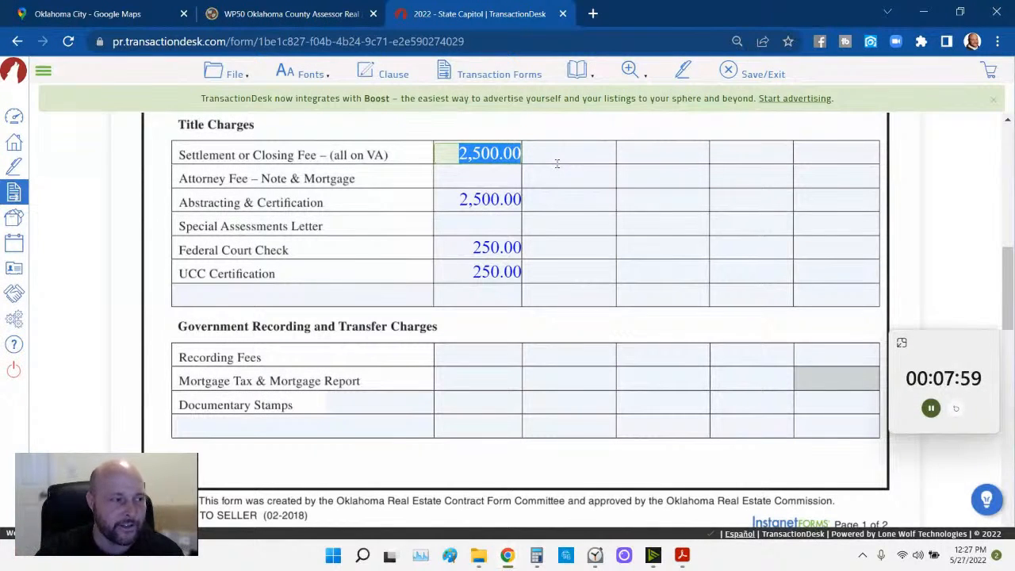
type("150")
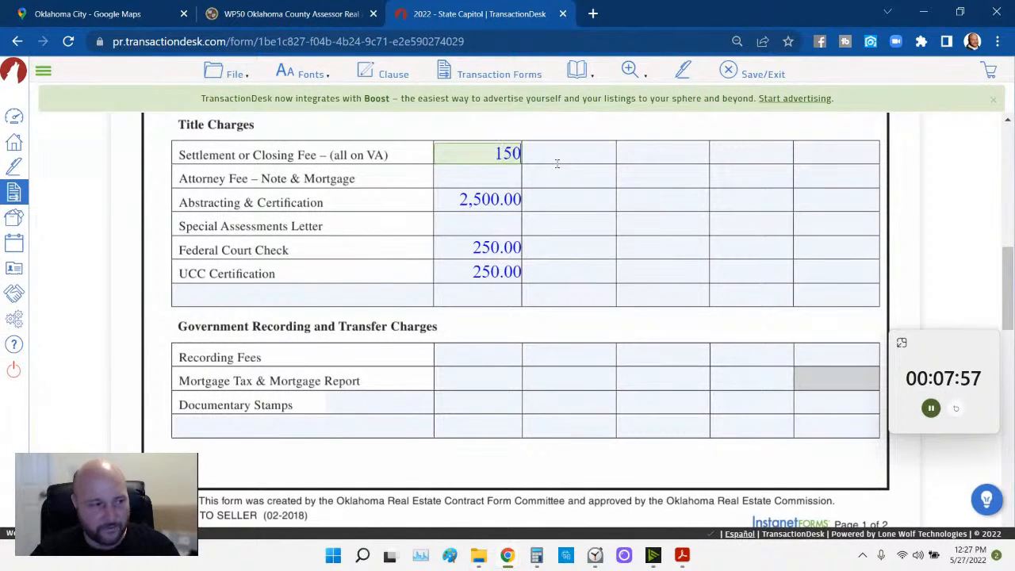
left_click(442, 201)
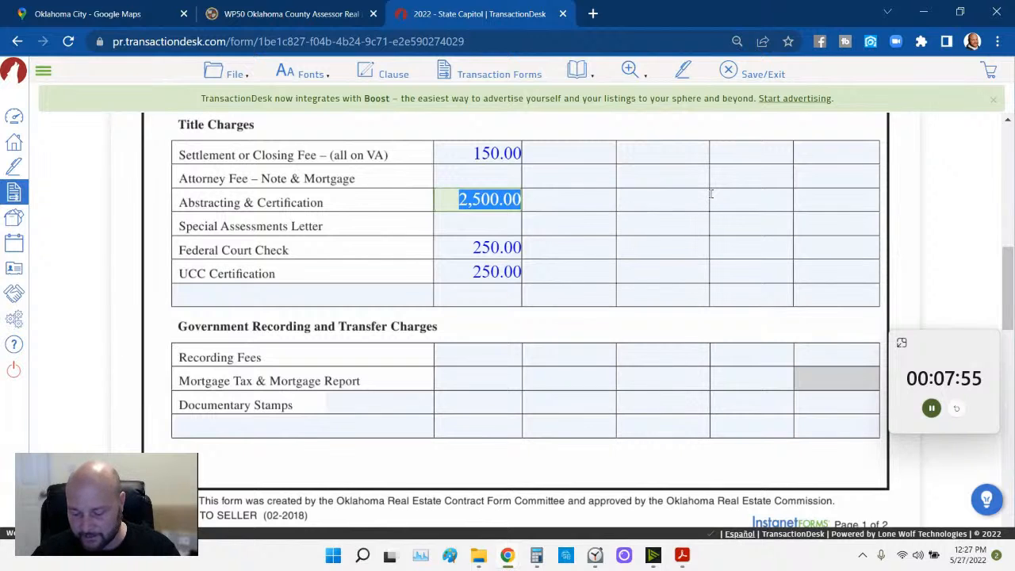
type("650")
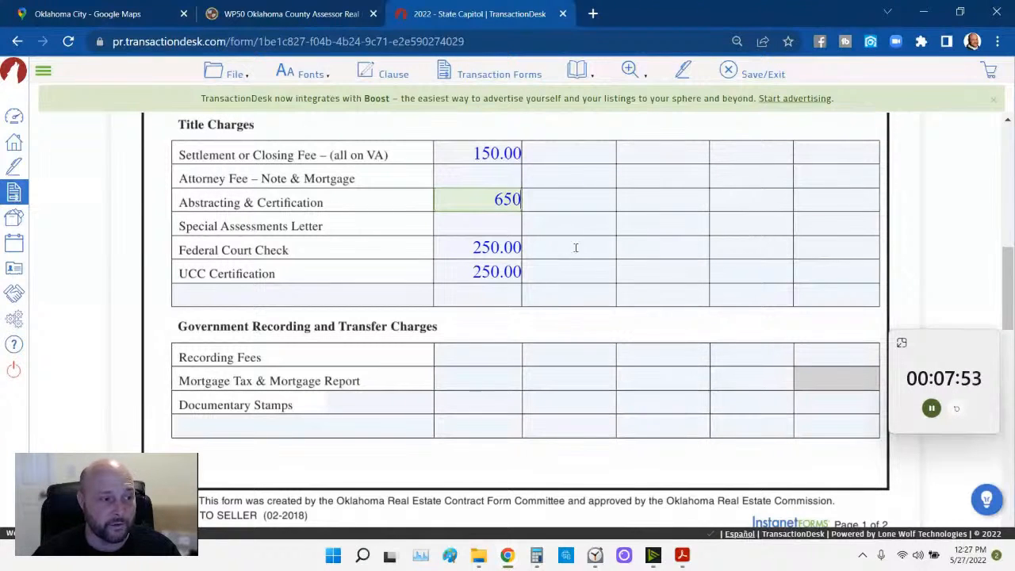
left_click(476, 247)
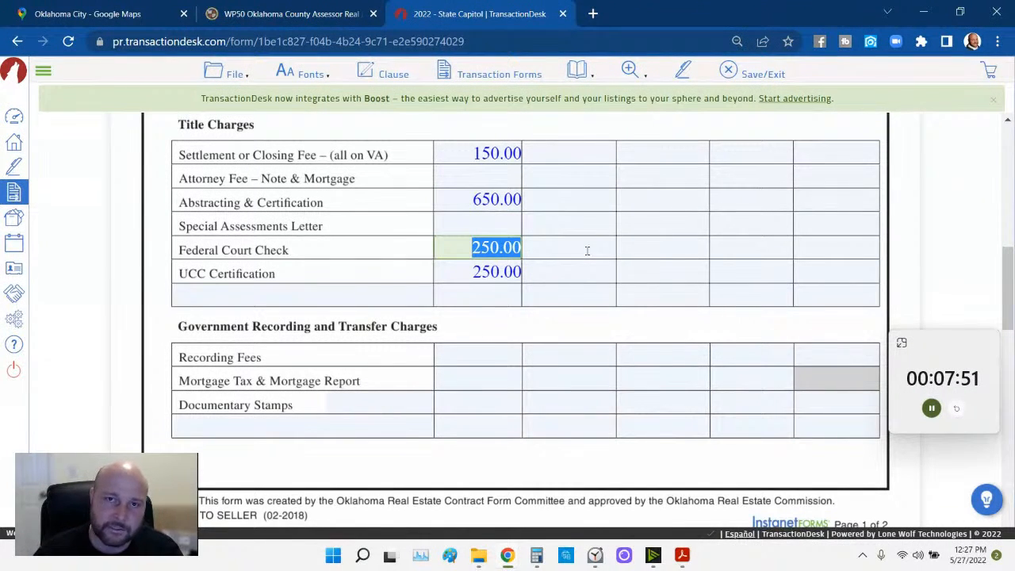
- Set Federal Court Check to 85 and UCC Certification to 125, then select Recording Fees
type("8")
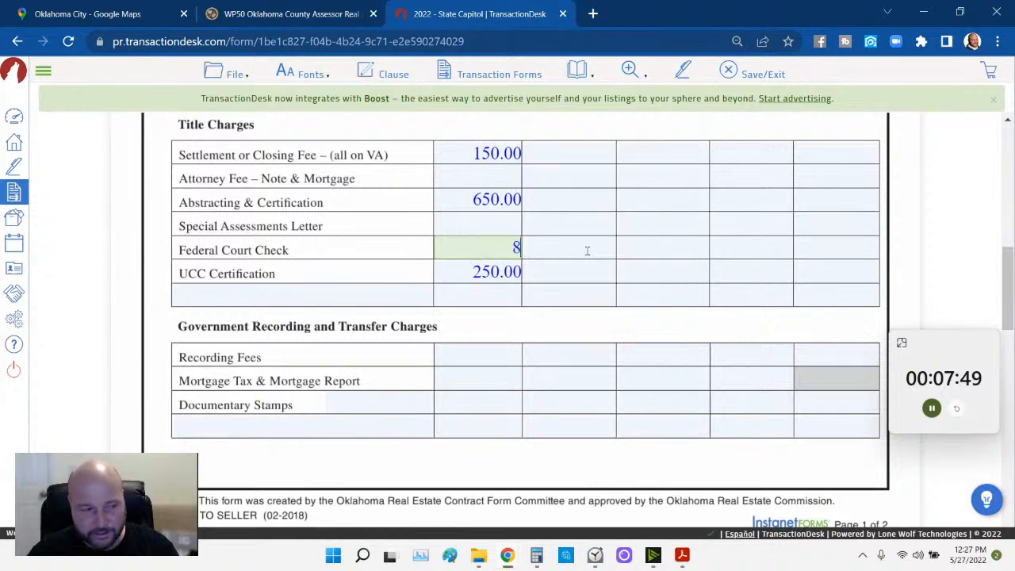
type("85")
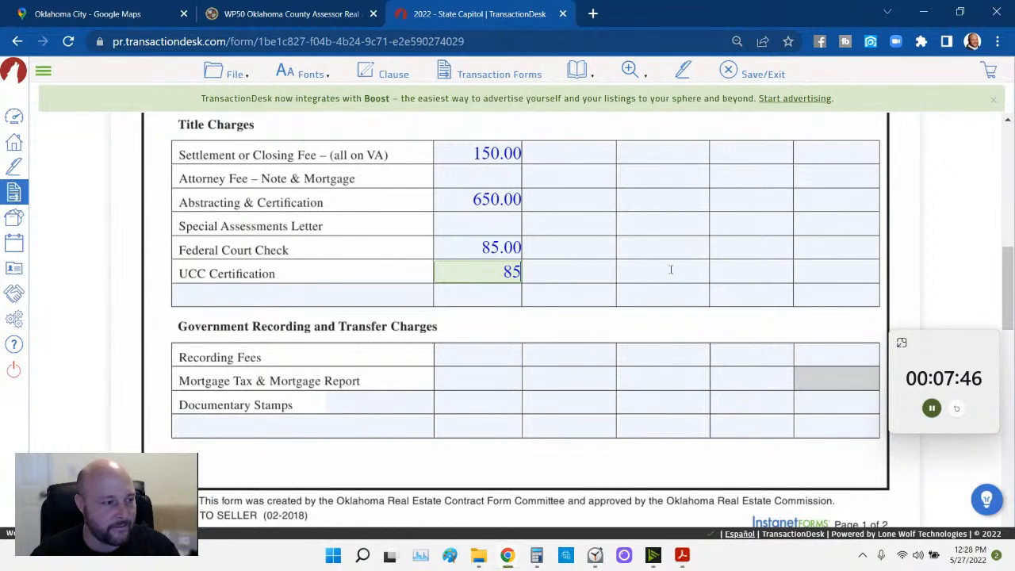
left_click(671, 270)
left_click(467, 273)
type("125")
left_click(606, 241)
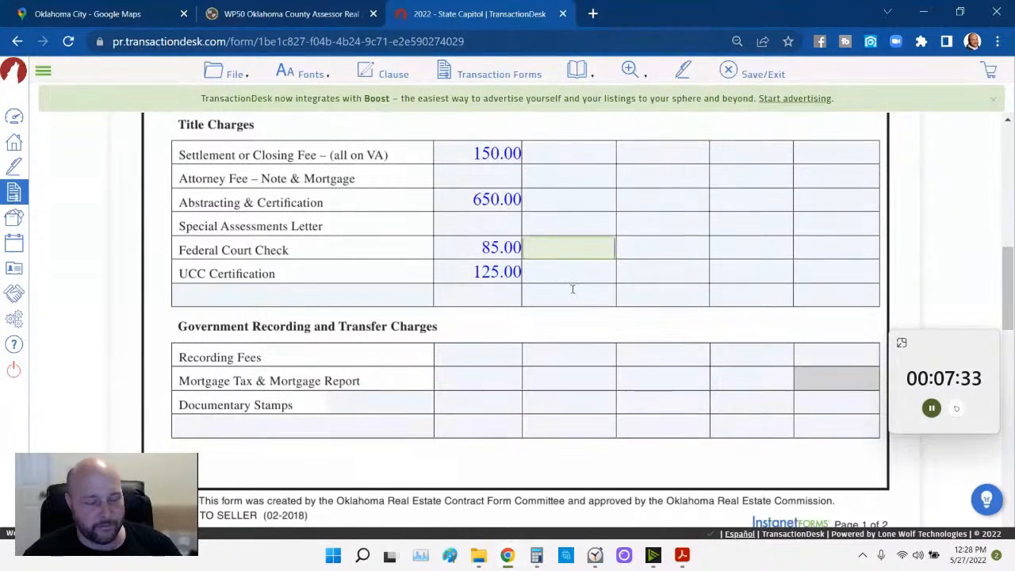
scroll(577, 289, "down", 1)
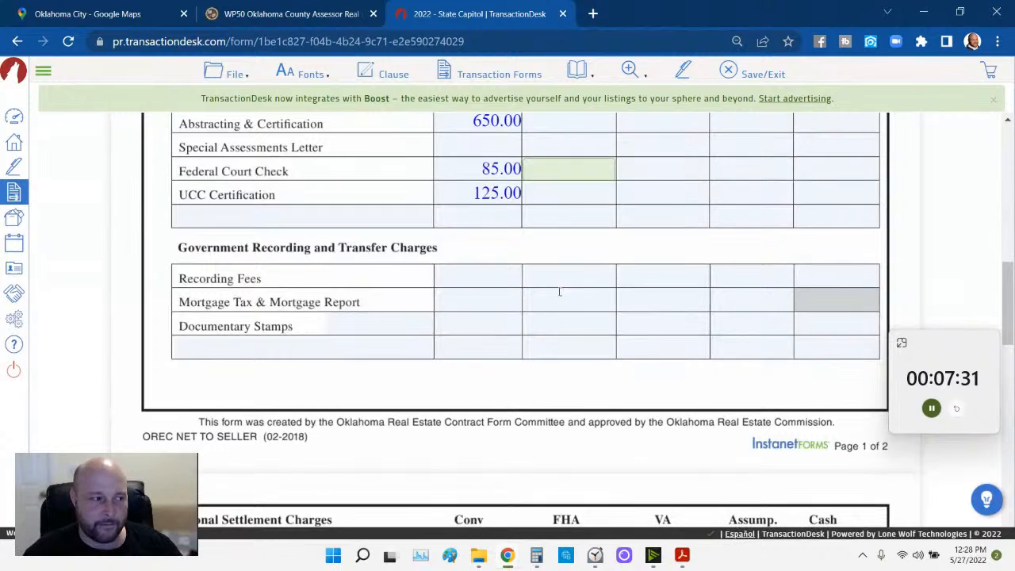
left_click(487, 279)
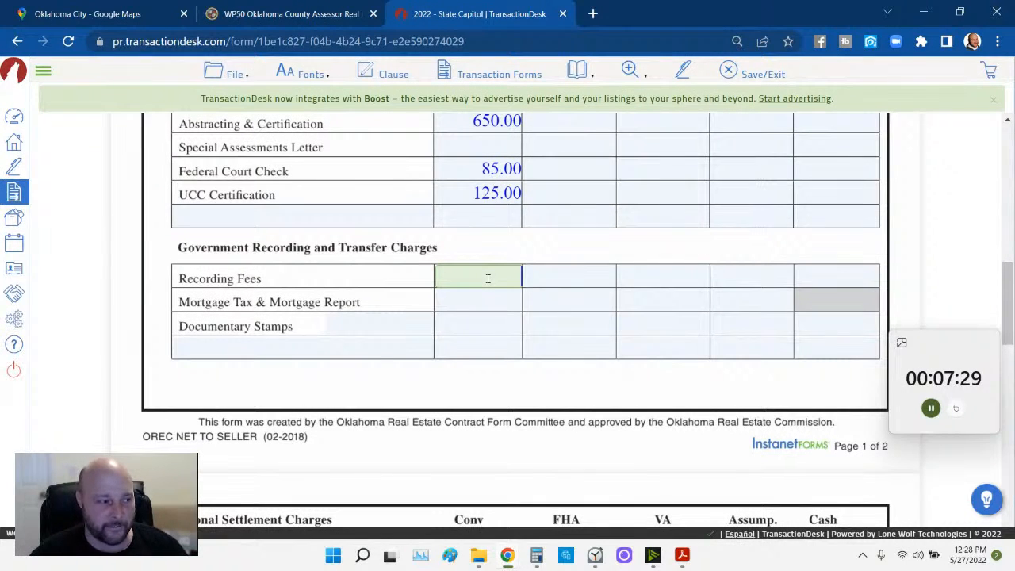
- Enter 23 as the Recording Fees and bring up Calculator over the form
type("23")
left_click(477, 317)
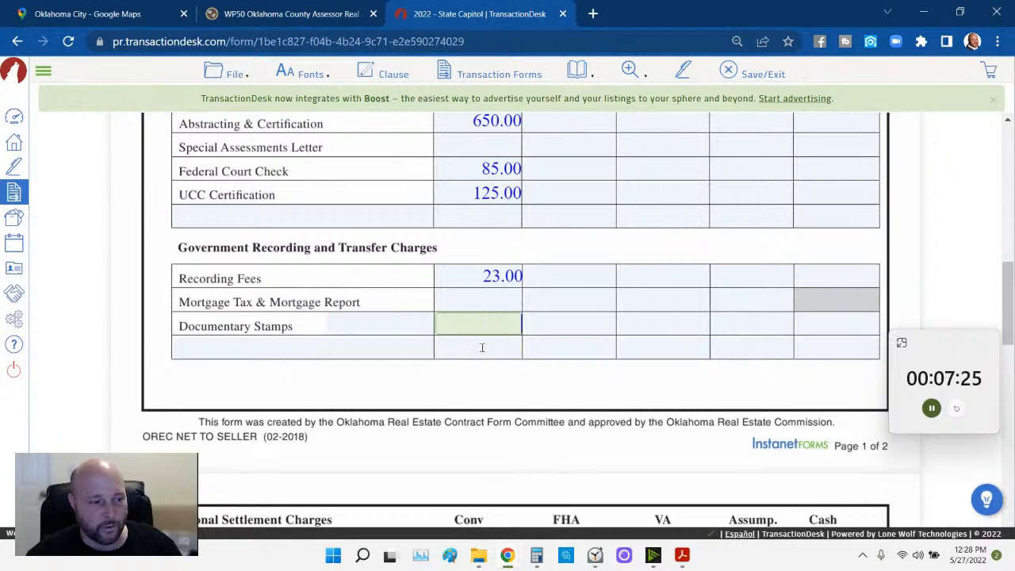
left_click(533, 557)
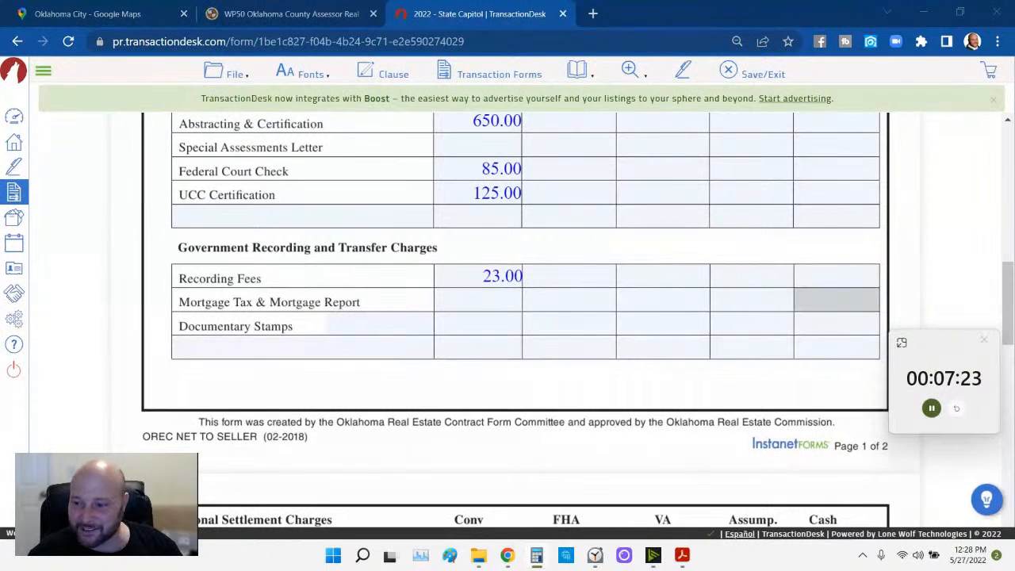
left_click_drag(594, 120, 575, 99)
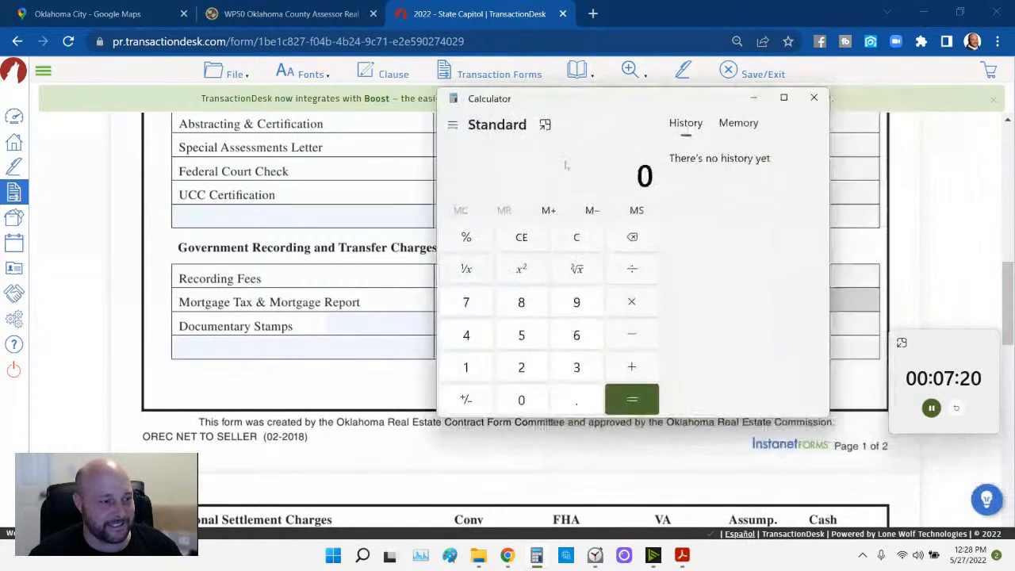
- Compute 100,000 × 1.5 = 150,000 in Calculator, then minimize it
left_click(467, 367)
left_click(515, 403)
left_click(515, 403)
left_click(516, 403)
left_click(515, 403)
left_click(516, 403)
left_click(516, 403)
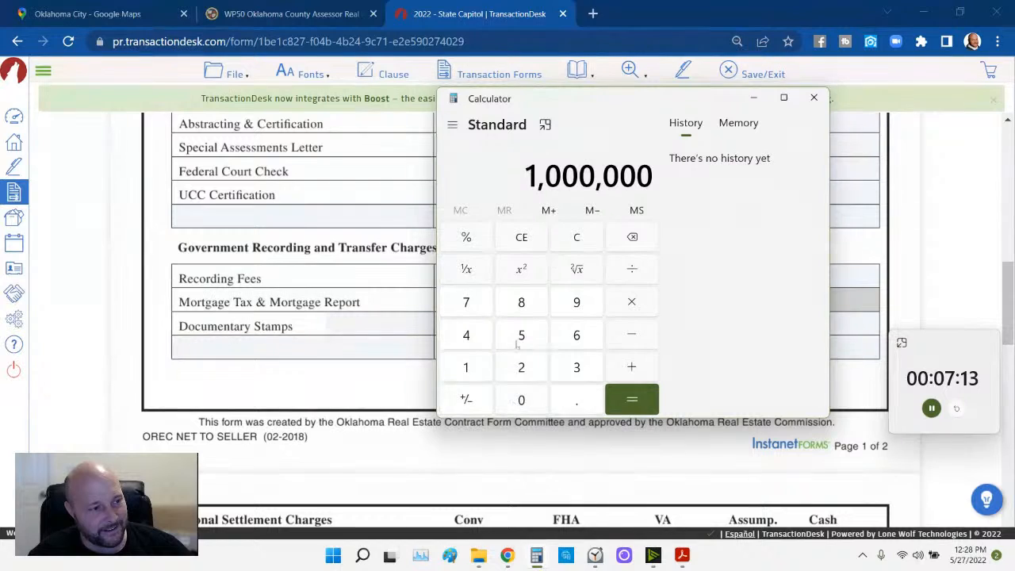
left_click(632, 237)
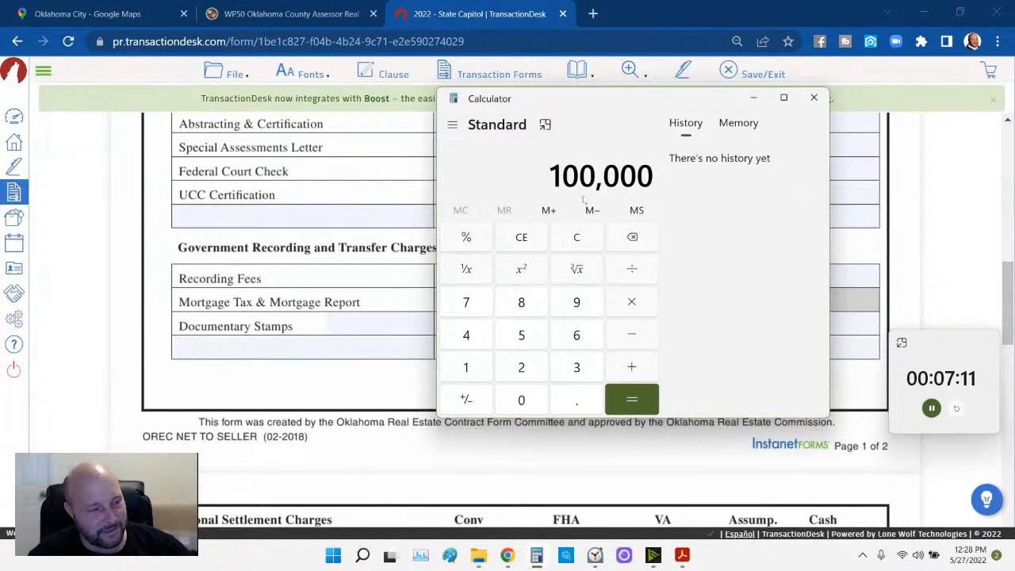
left_click(632, 303)
type("1.5")
key("Return")
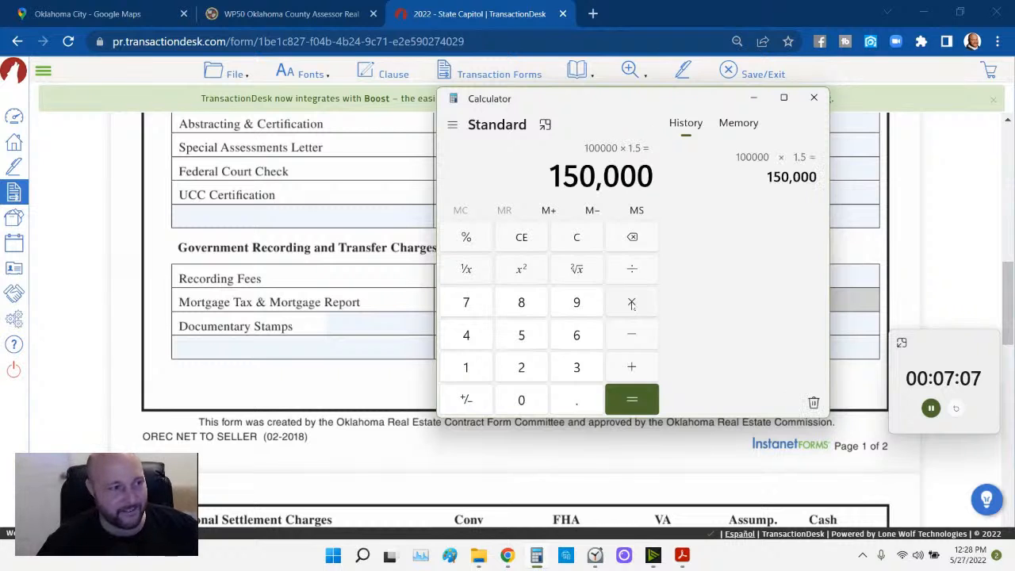
left_click(764, 103)
- Enter 150,000 as the Documentary Stamps charge
left_click(485, 328)
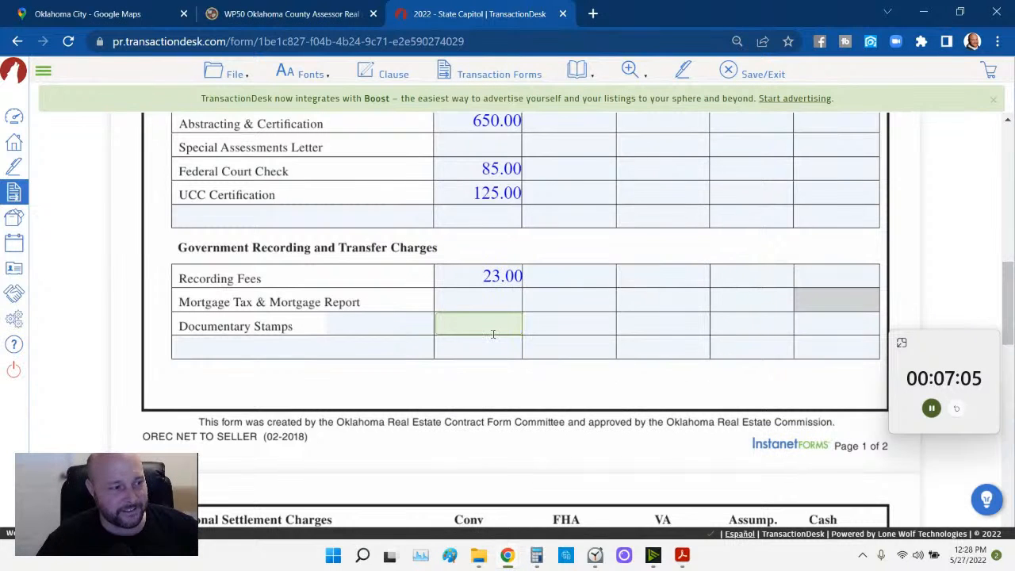
type("150,000")
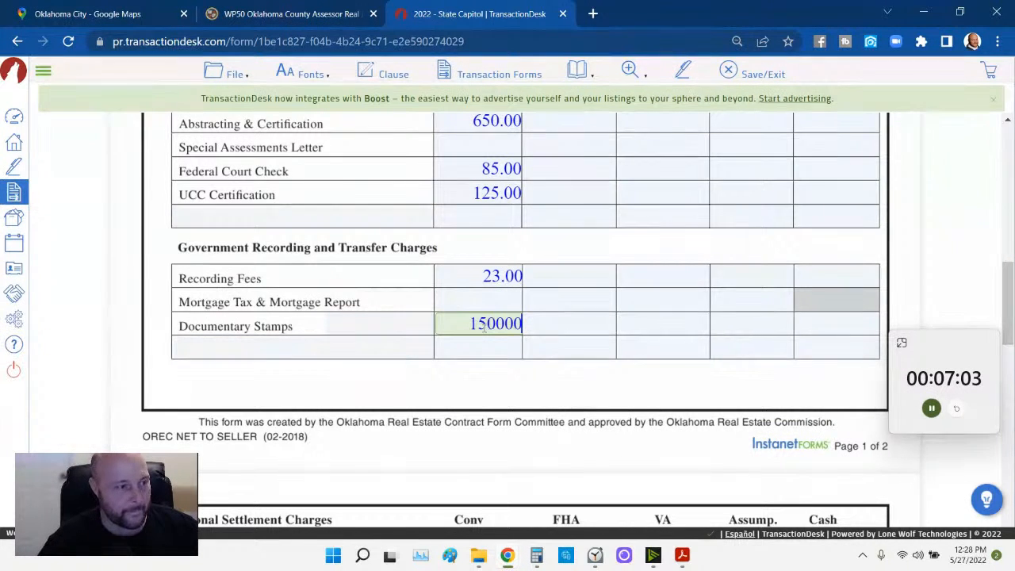
left_click(567, 341)
scroll(566, 334, "down", 3)
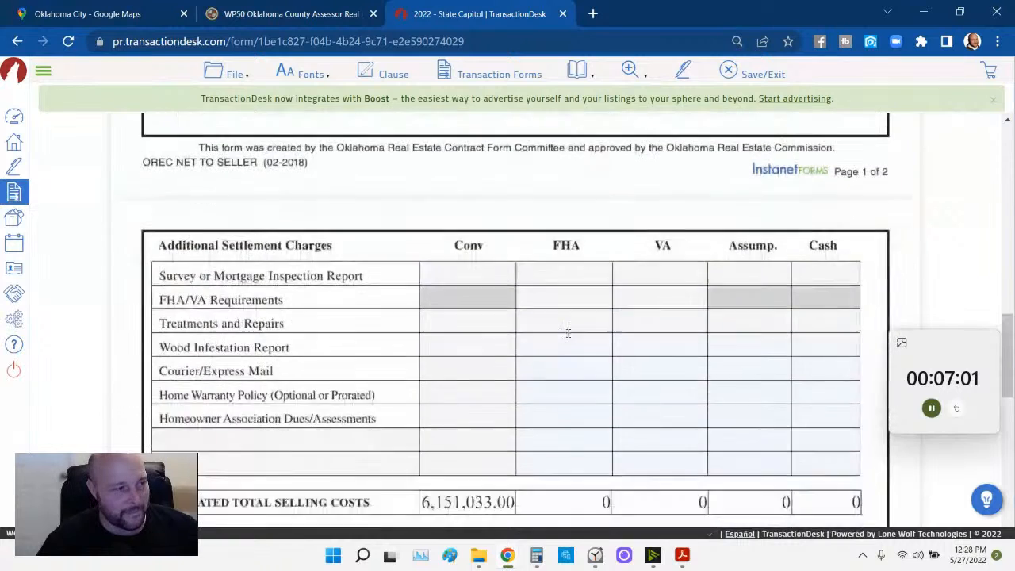
scroll(562, 342, "up", 3)
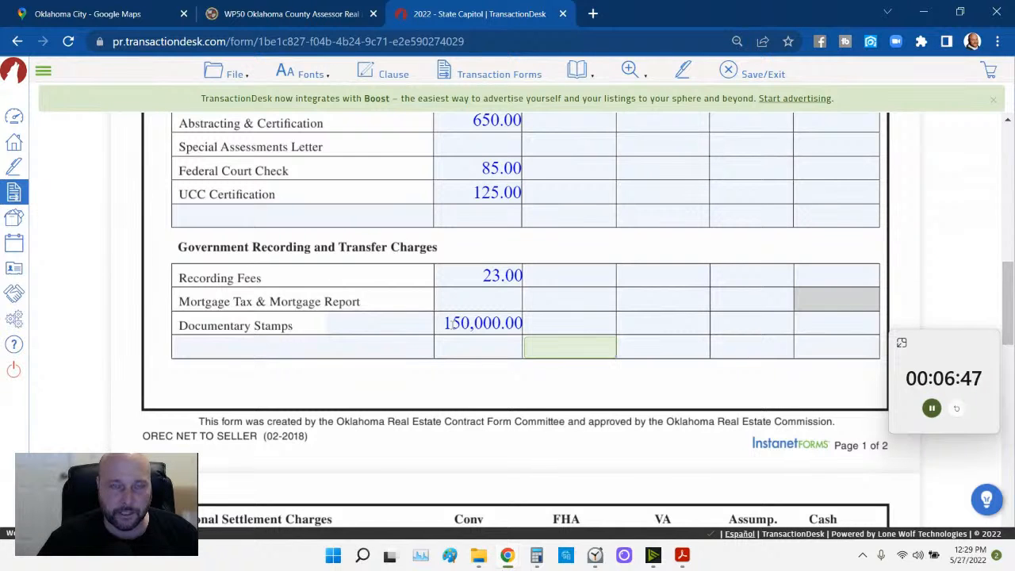
scroll(486, 323, "down", 3)
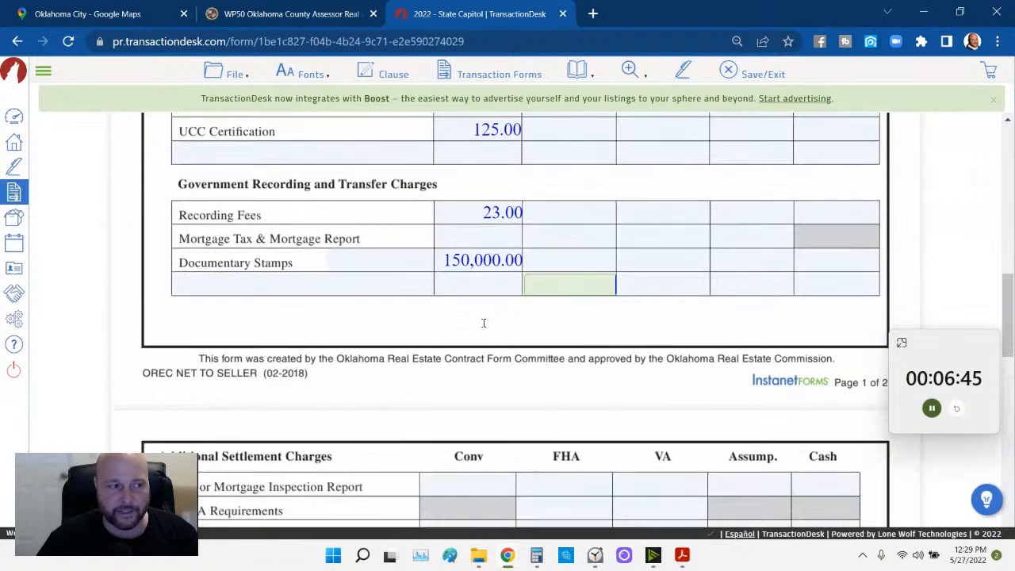
scroll(484, 323, "down", 3)
scroll(460, 294, "up", 5)
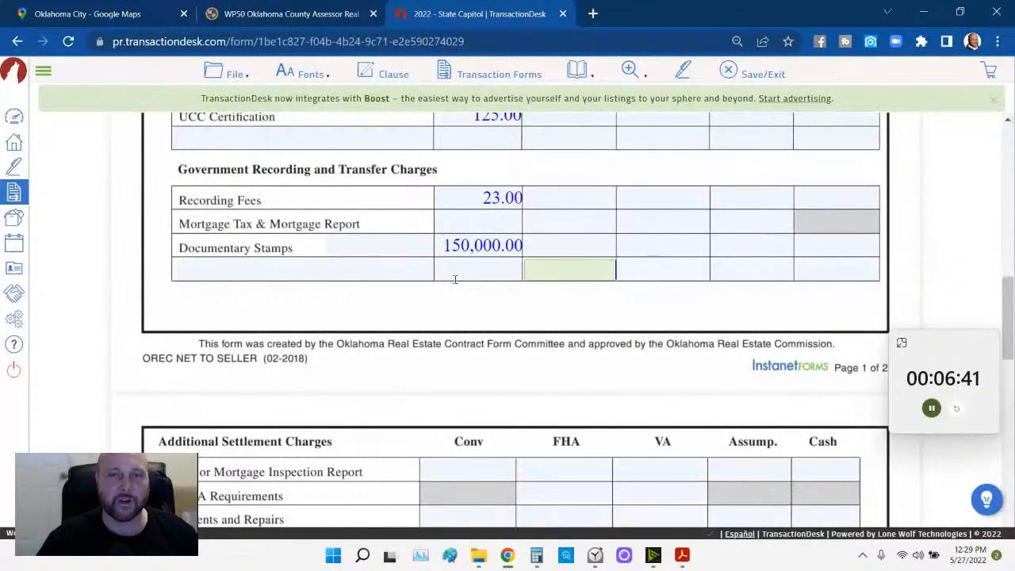
scroll(455, 279, "down", 2)
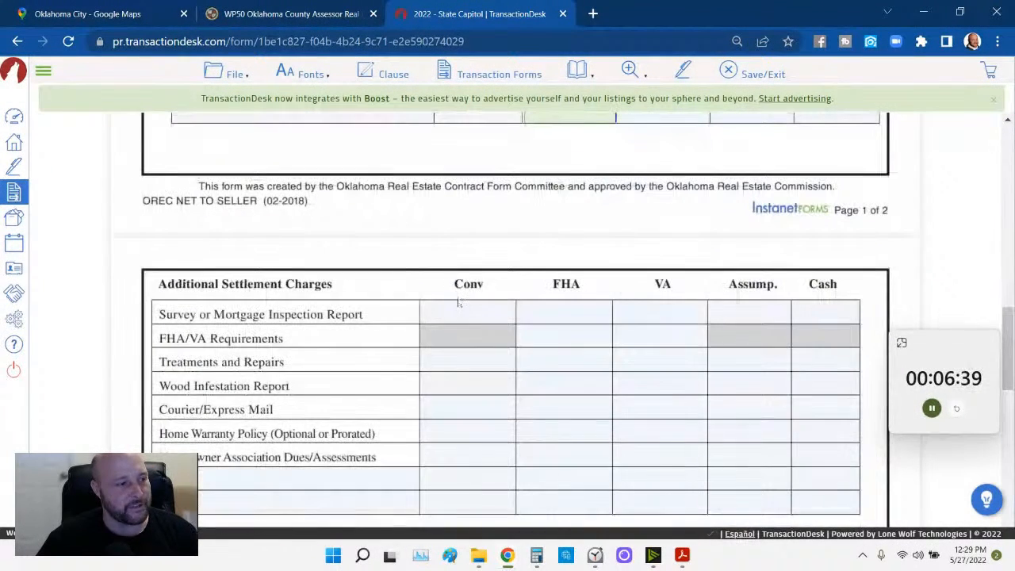
- Enter 220 for the conventional survey report and 85.00 for Courier/Express Mail
left_click(459, 313)
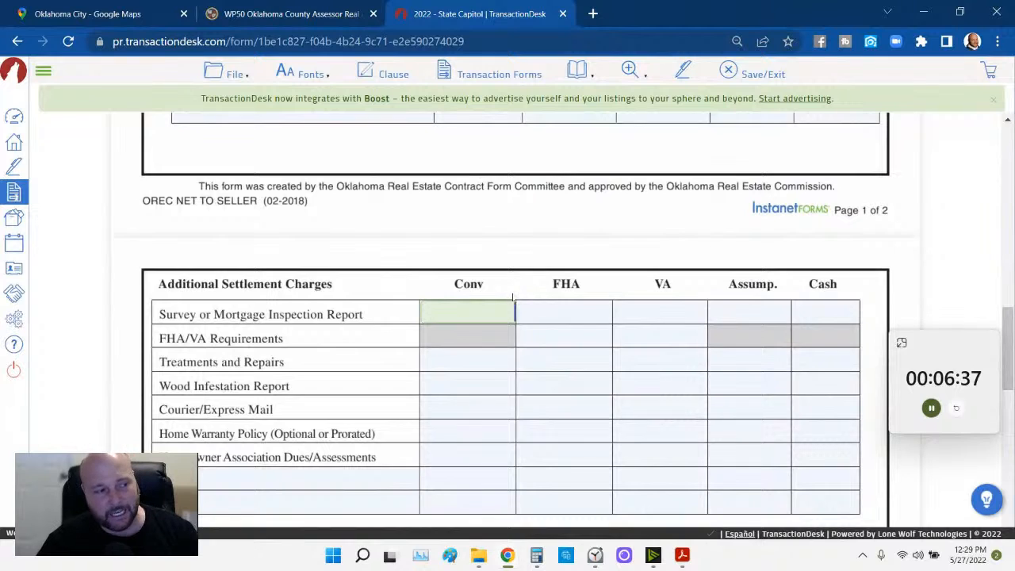
scroll(512, 297, "down", 1)
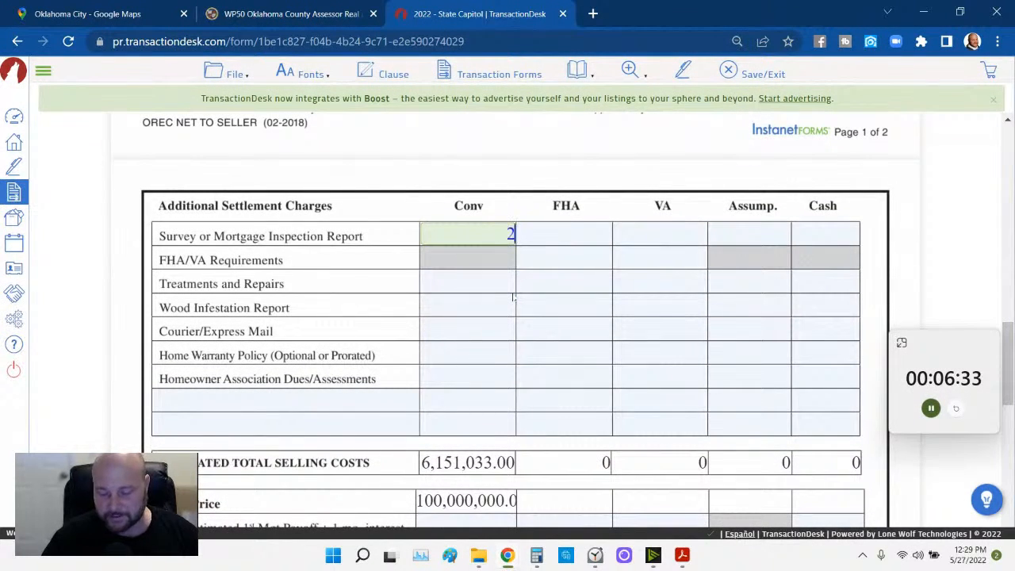
type("0")
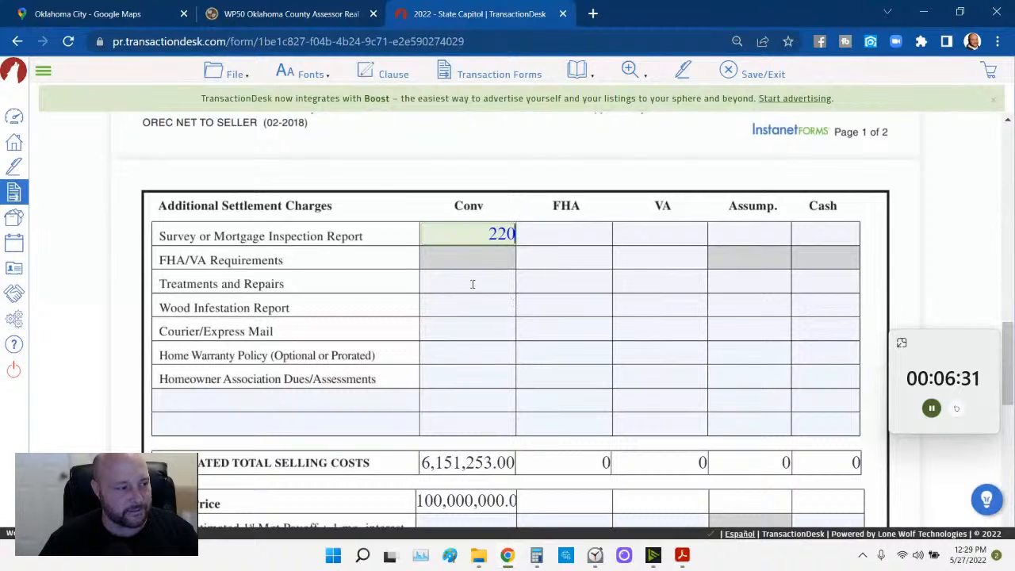
left_click(456, 330)
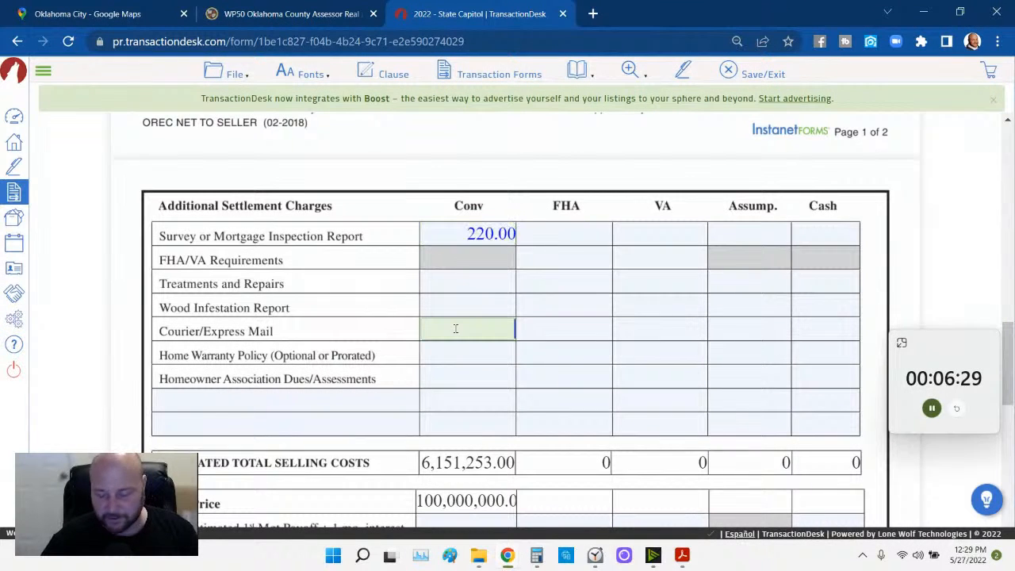
left_click(524, 378)
scroll(524, 381, "down", 2)
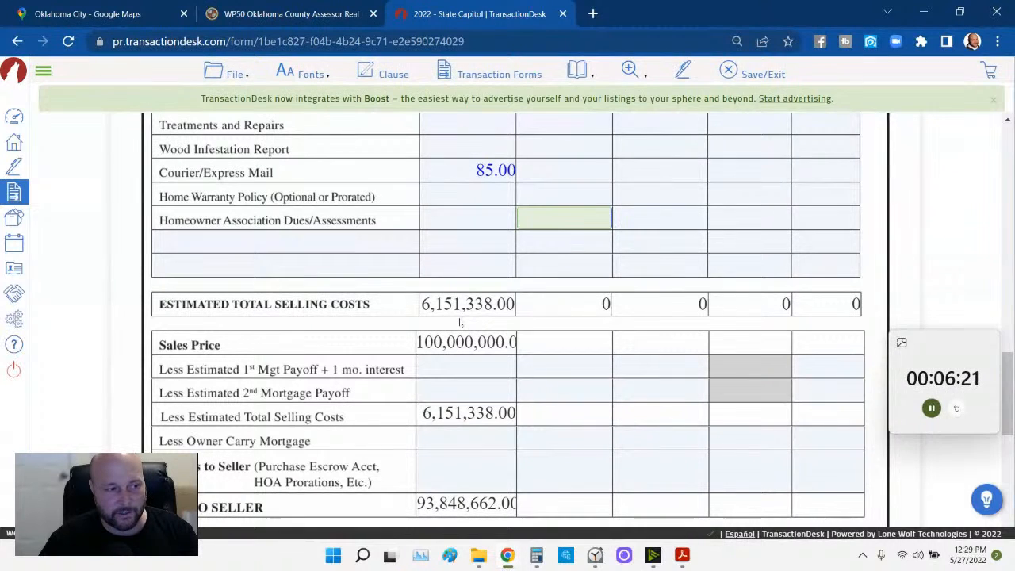
- Save the Estimated Net to Seller form showing 93,848,662.00 net to seller
scroll(480, 357, "down", 1)
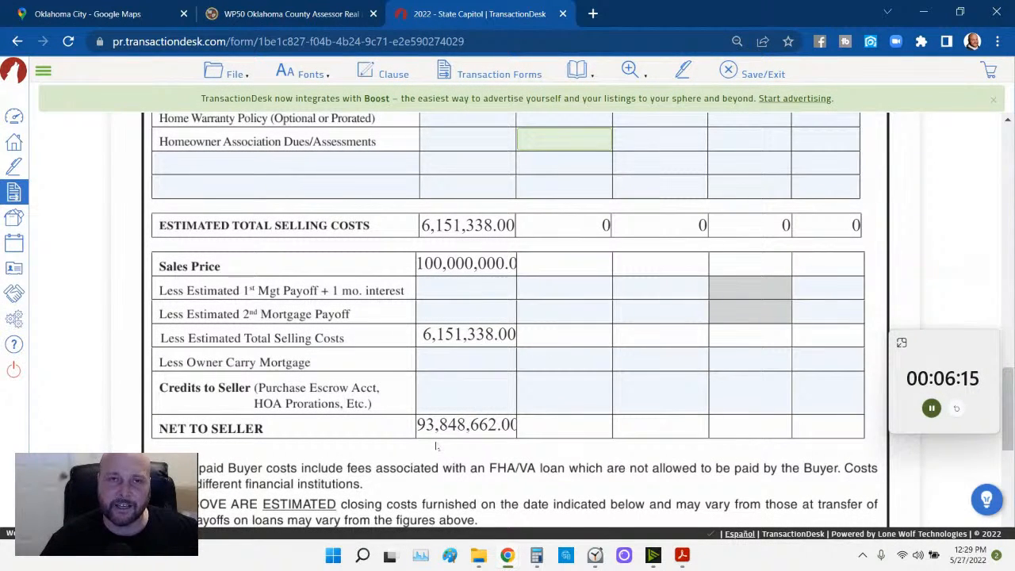
scroll(441, 446, "down", 3)
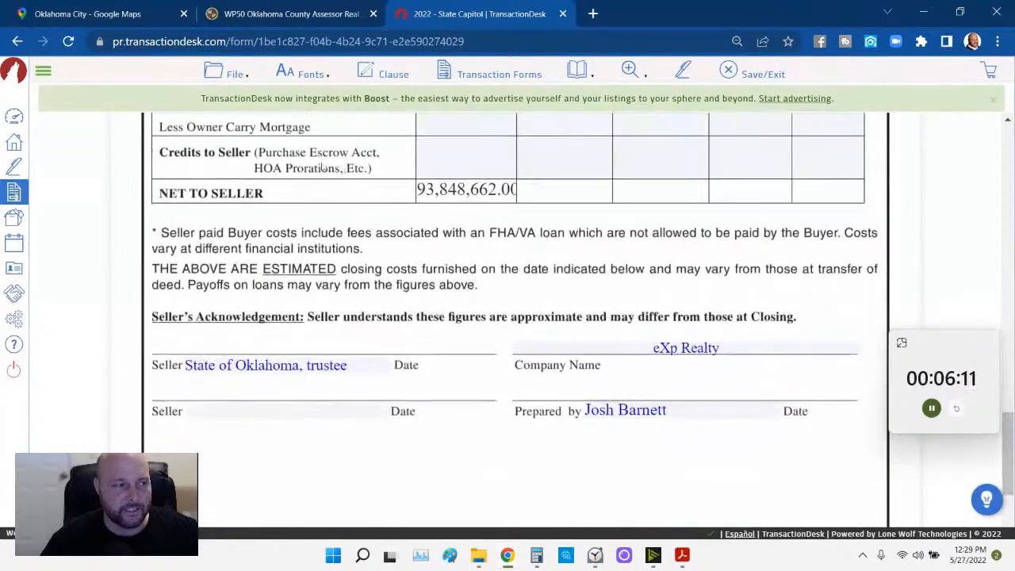
left_click(231, 74)
mouse_move(238, 171)
left_click(314, 174)
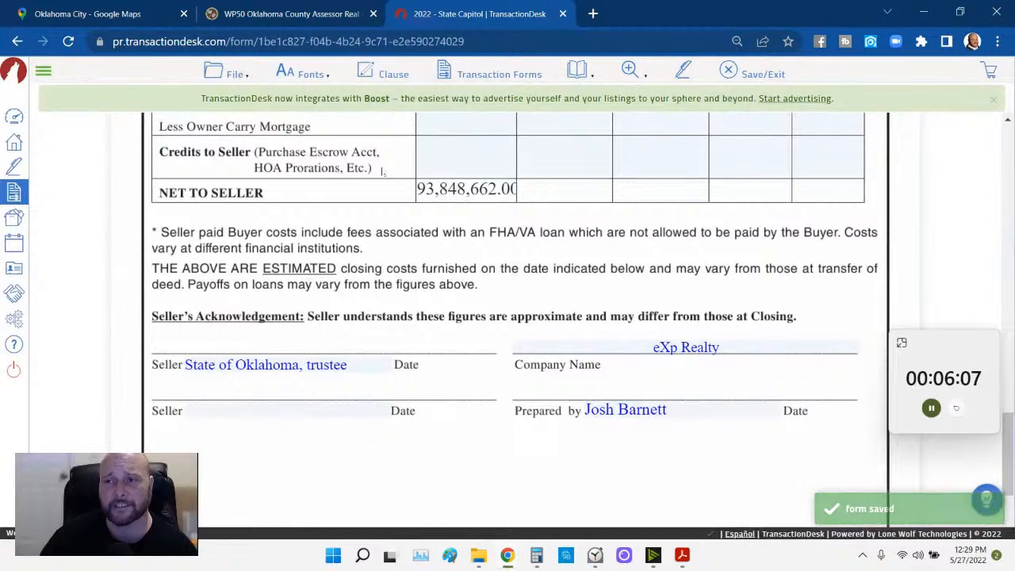
- Open the Lead-Based Paint disclosure and check the seller's no-knowledge and no-records boxes
left_click(508, 77)
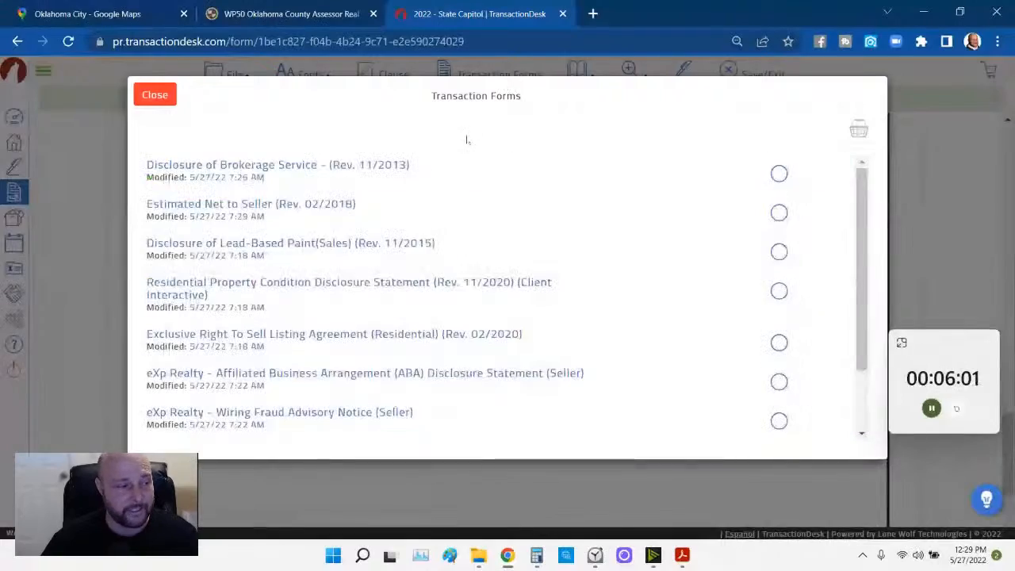
left_click(356, 245)
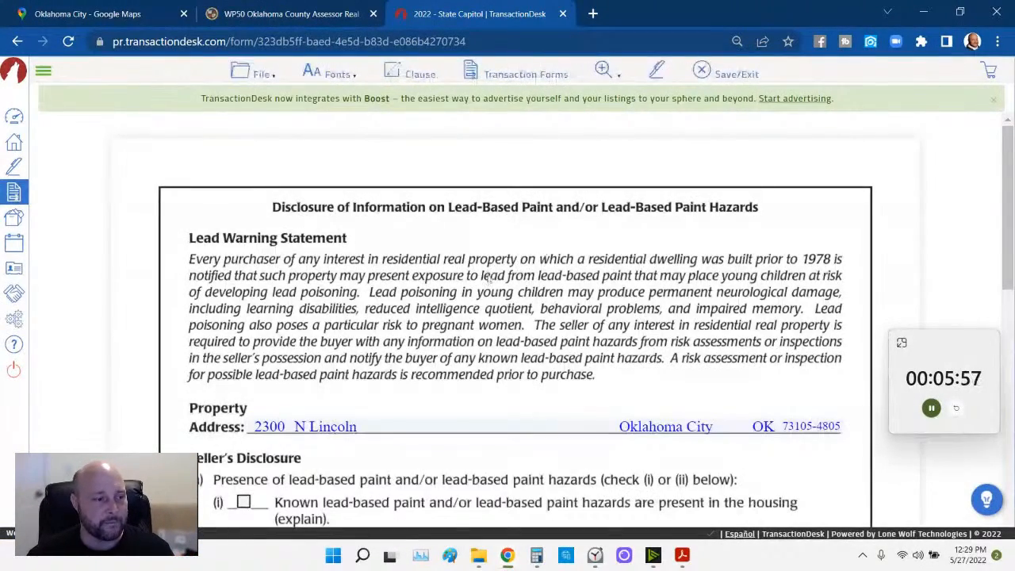
scroll(481, 287, "down", 2)
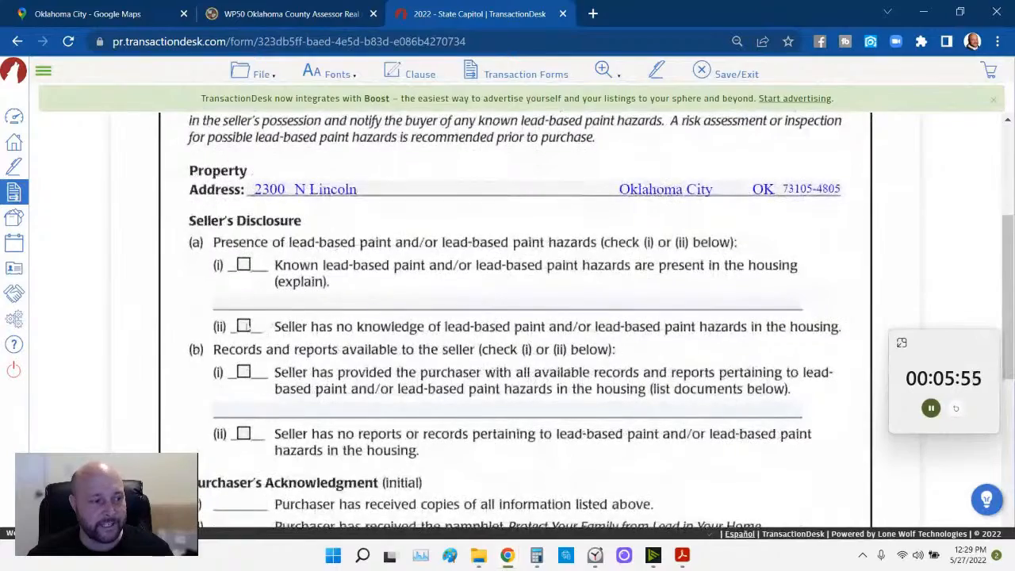
left_click(243, 326)
scroll(244, 365, "down", 1)
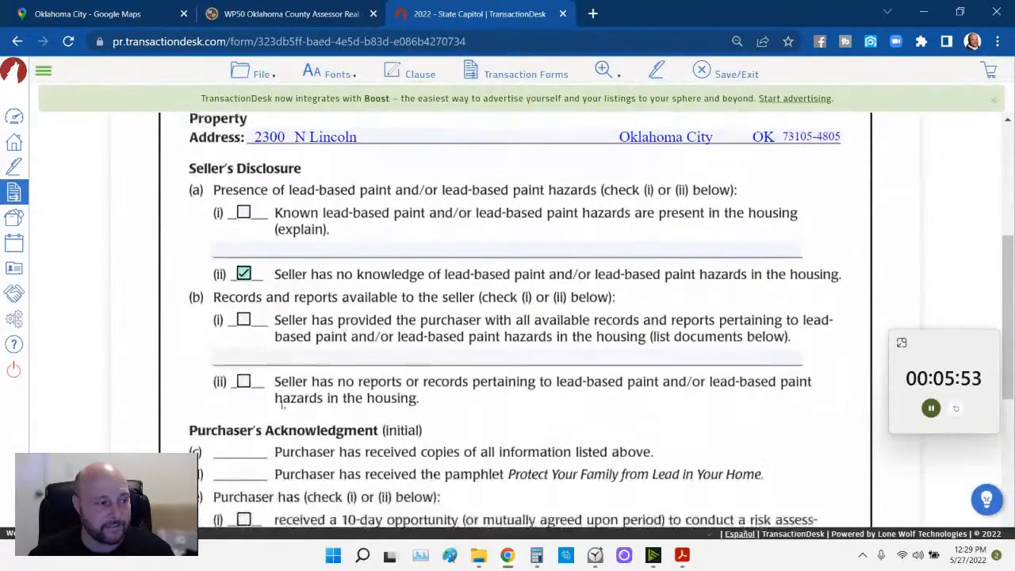
left_click(243, 360)
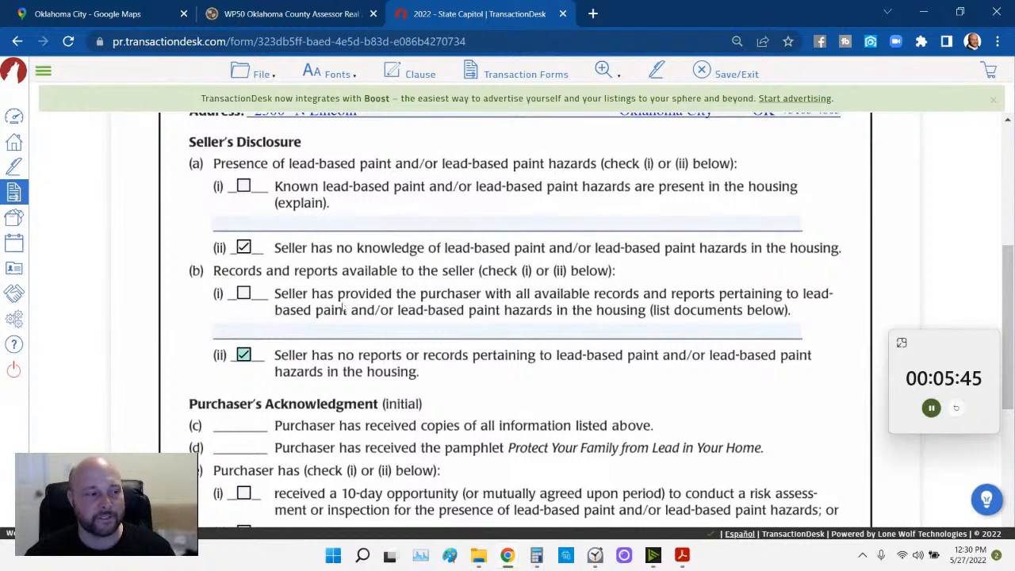
- Review the rest of the lead-based paint disclosure and save it
scroll(343, 309, "down", 3)
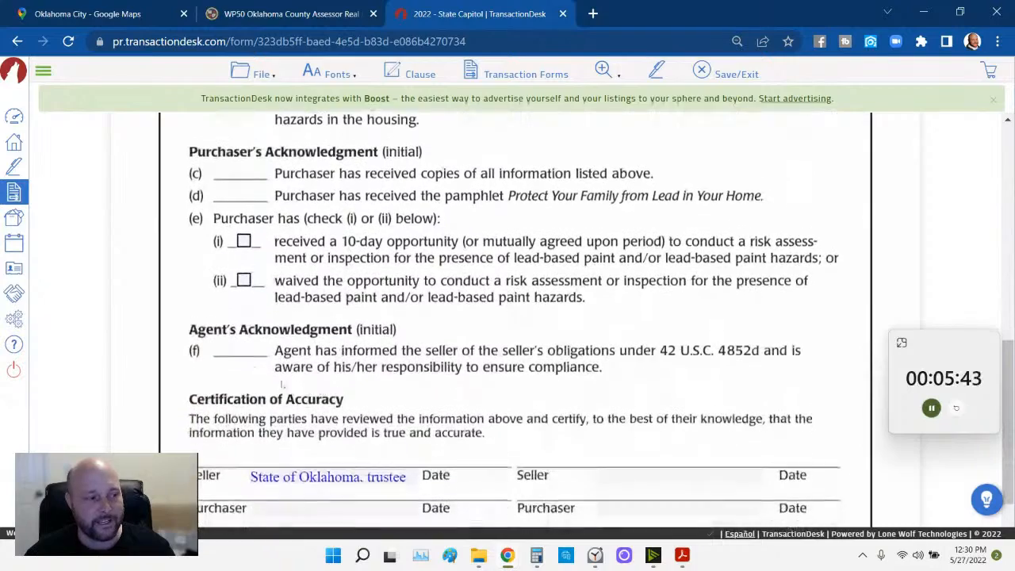
scroll(308, 396, "down", 1)
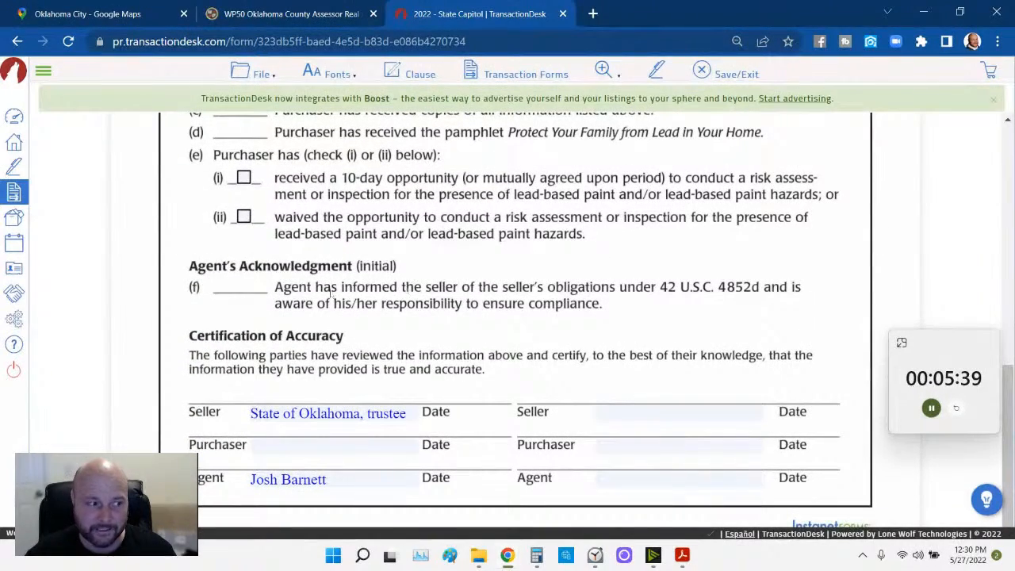
scroll(382, 302, "down", 1)
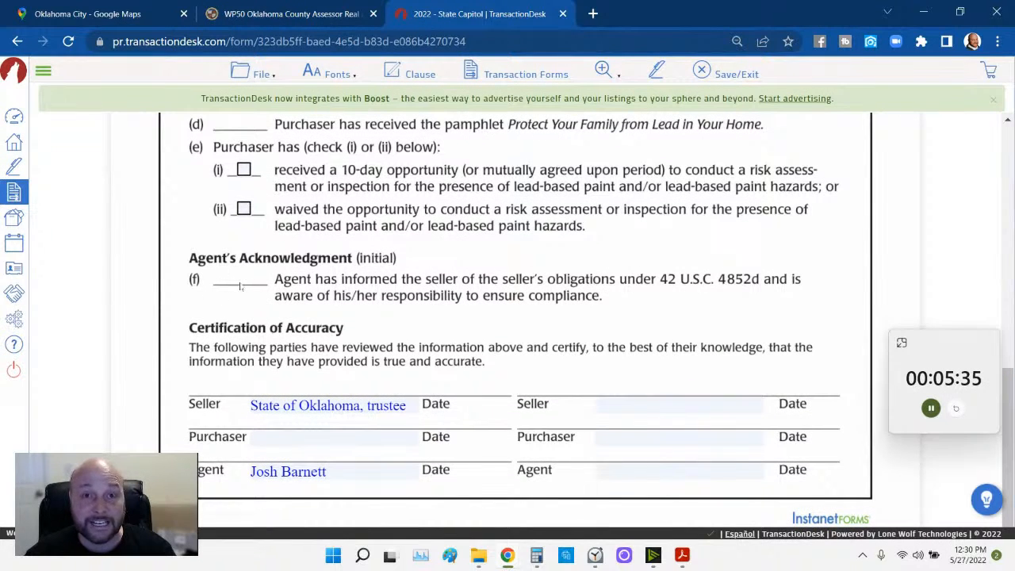
scroll(356, 296, "up", 2)
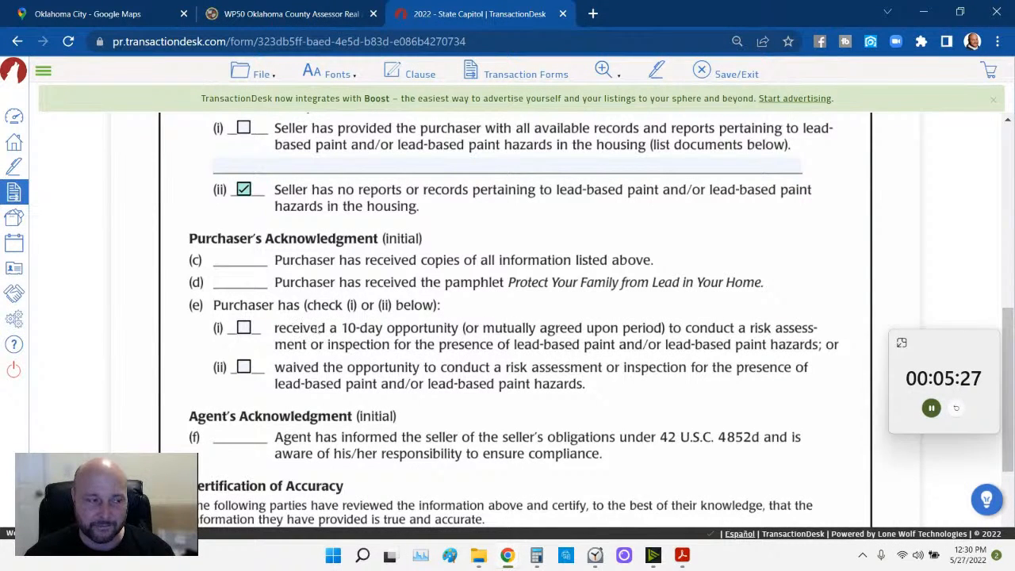
scroll(315, 329, "up", 2)
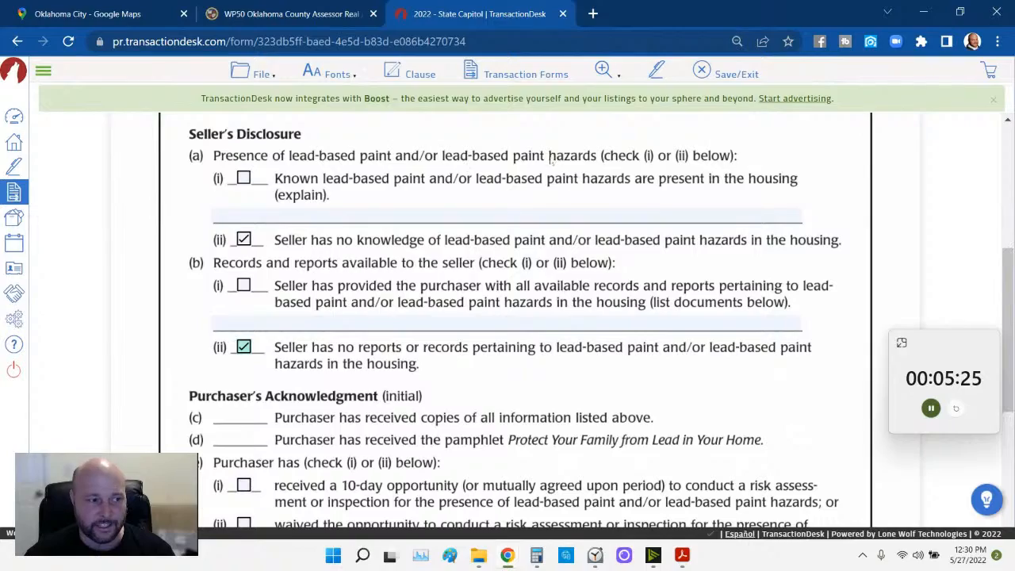
scroll(461, 238, "down", 4)
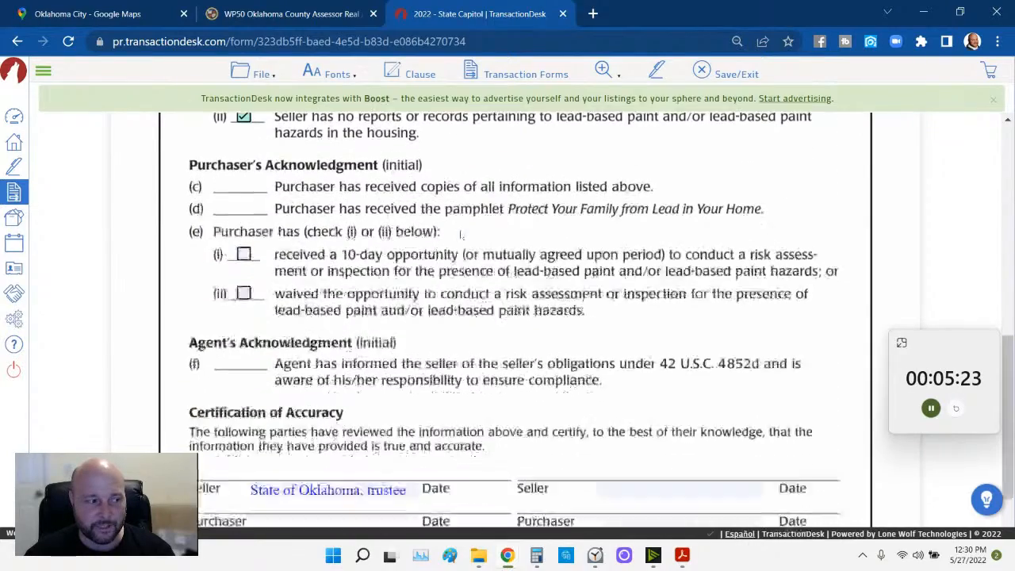
scroll(410, 191, "up", 1)
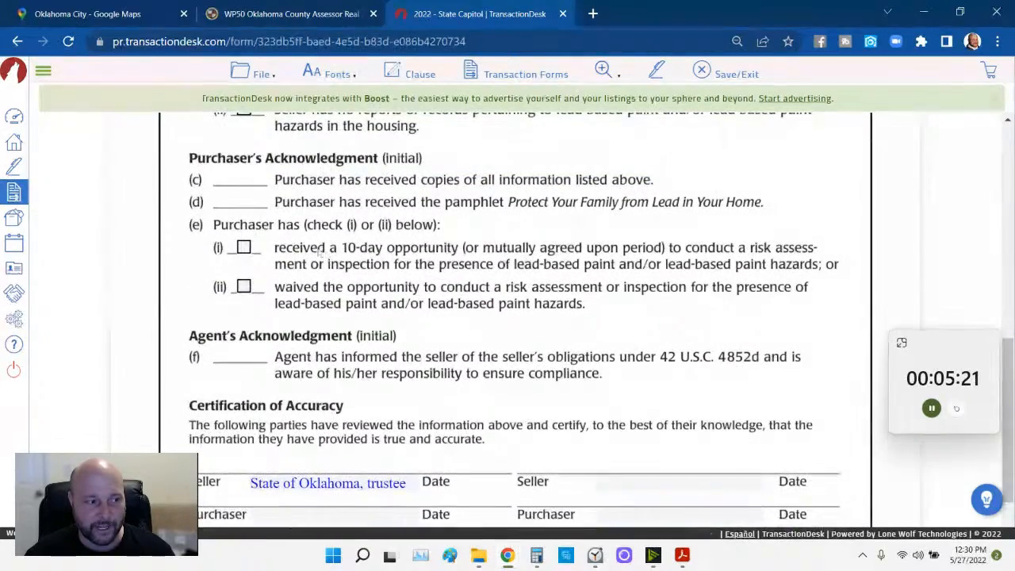
scroll(328, 254, "down", 1)
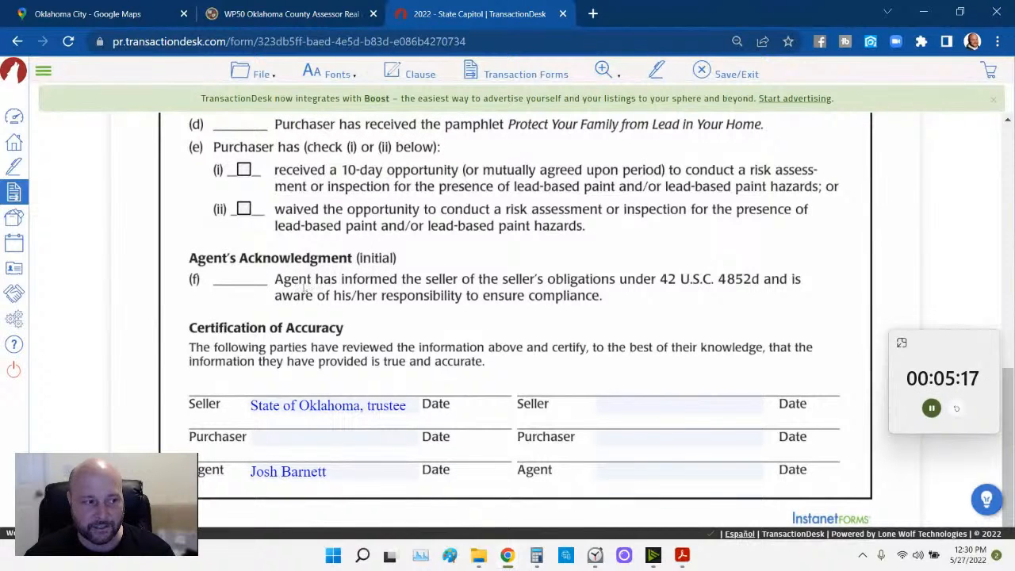
left_click(261, 74)
mouse_move(267, 170)
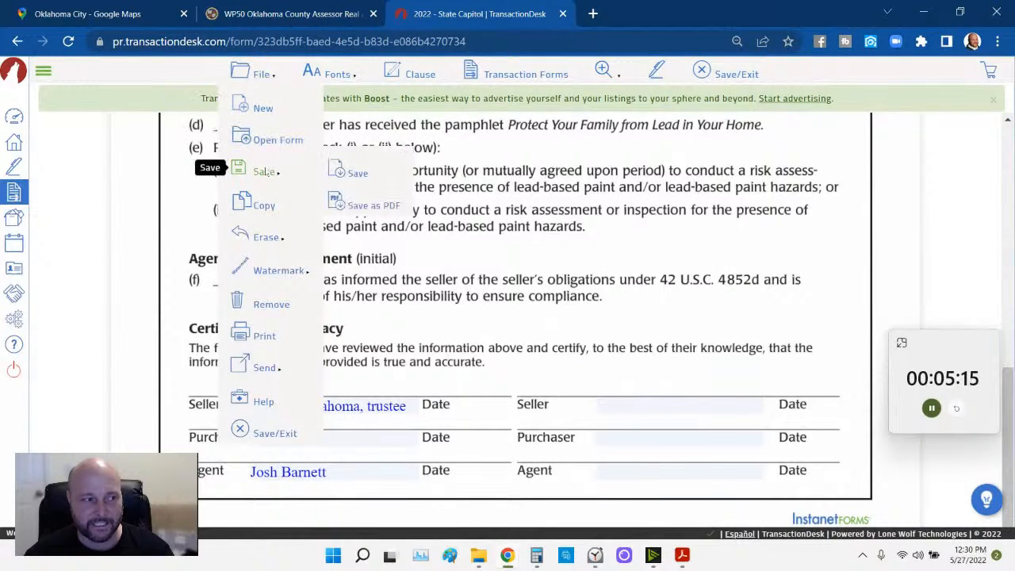
left_click(352, 172)
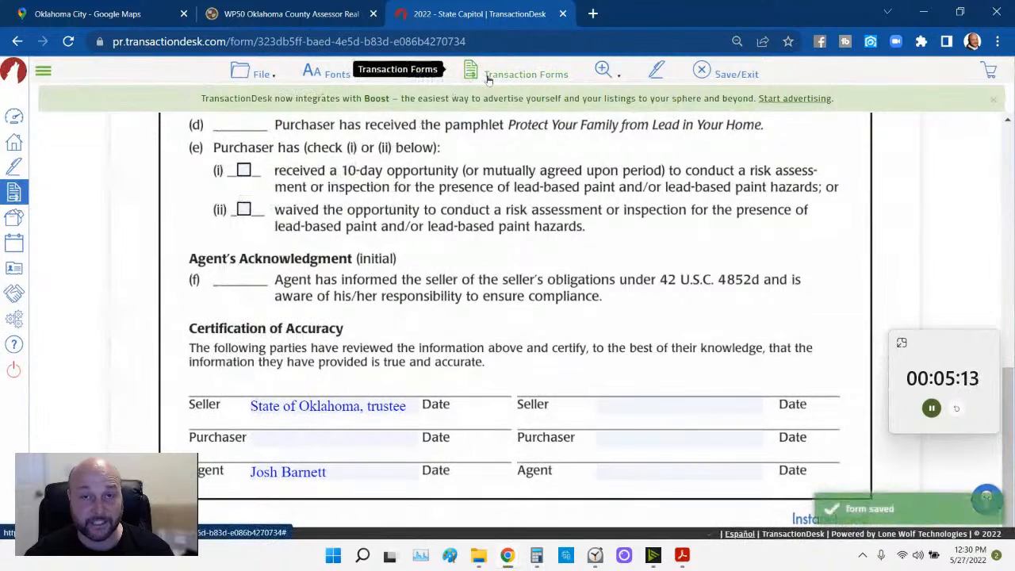
left_click(489, 77)
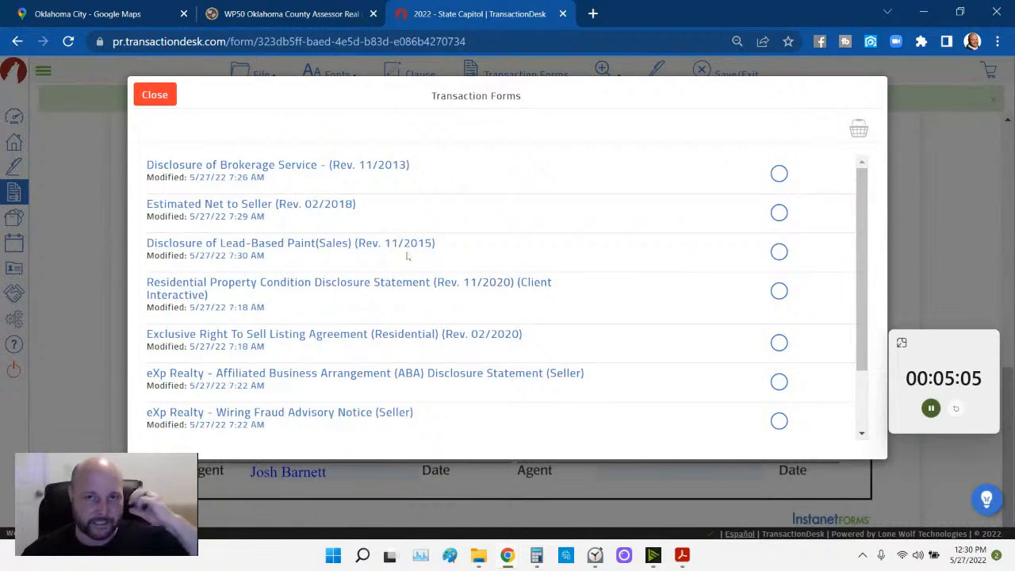
left_click(346, 283)
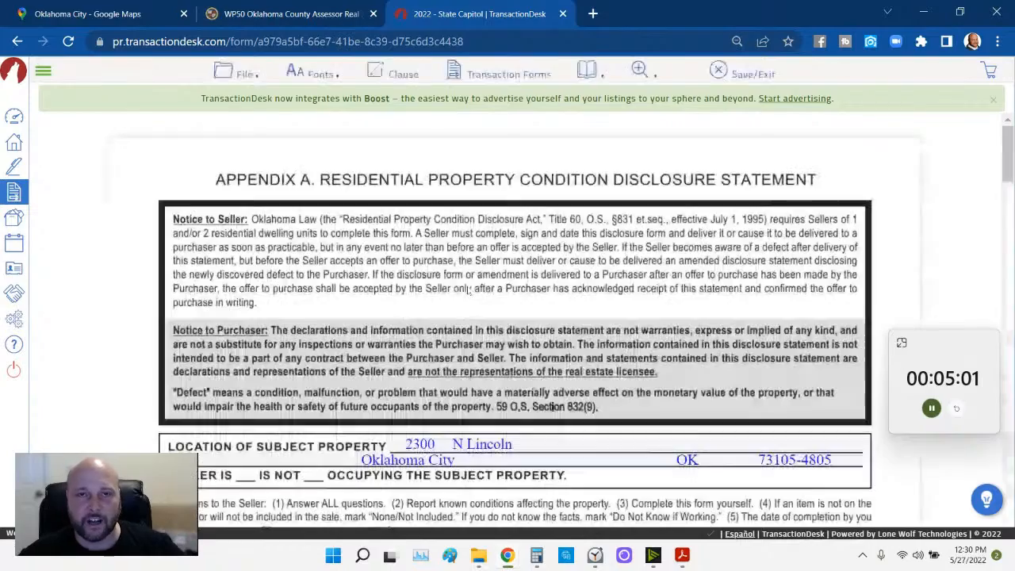
scroll(468, 291, "down", 5)
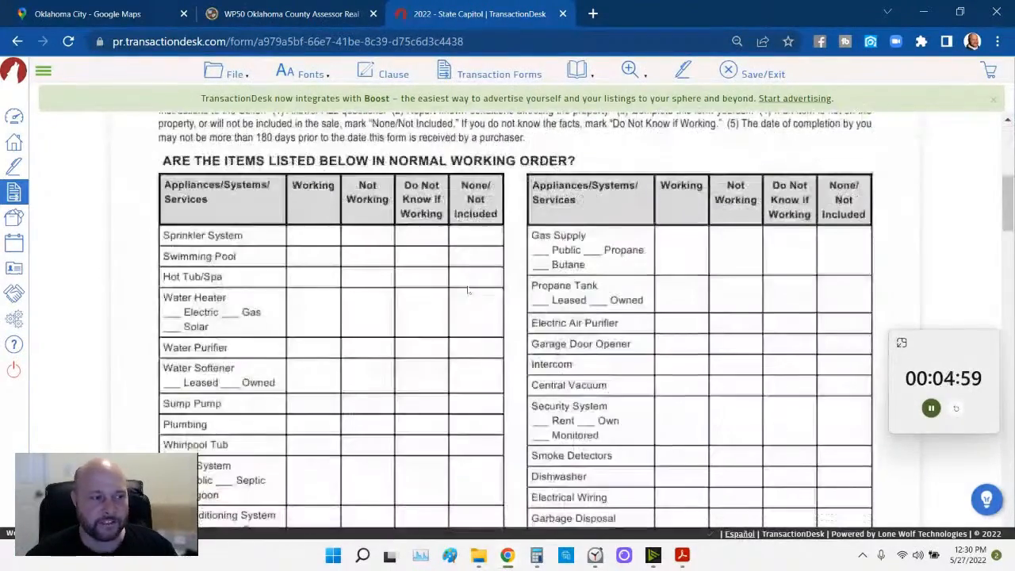
scroll(468, 291, "down", 9)
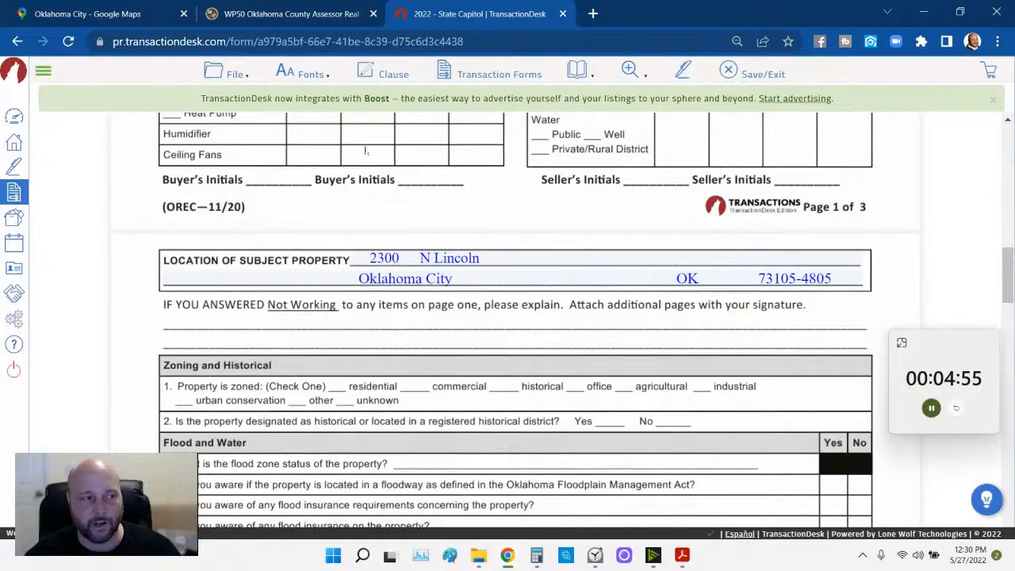
scroll(365, 151, "down", 15)
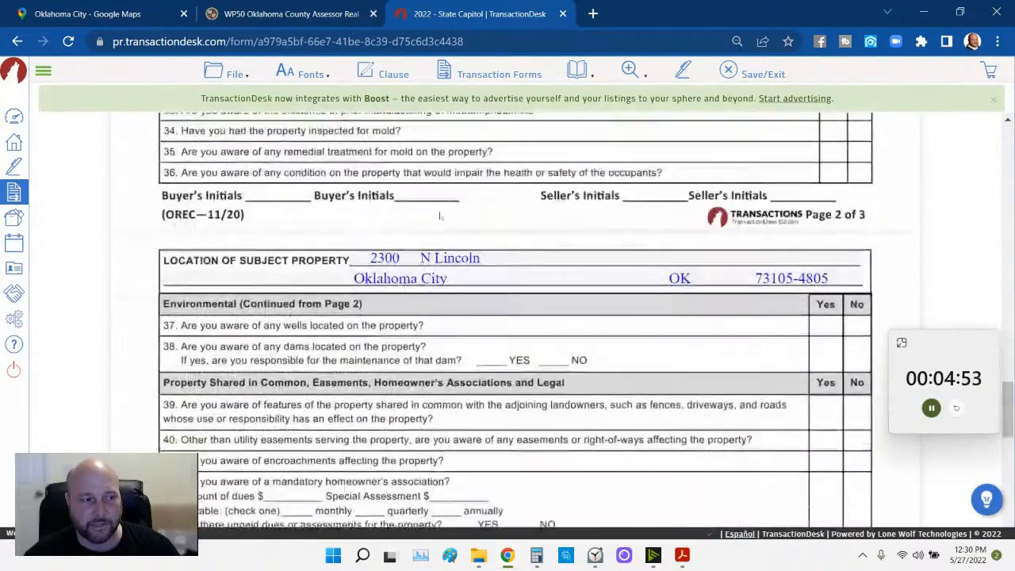
scroll(440, 215, "down", 9)
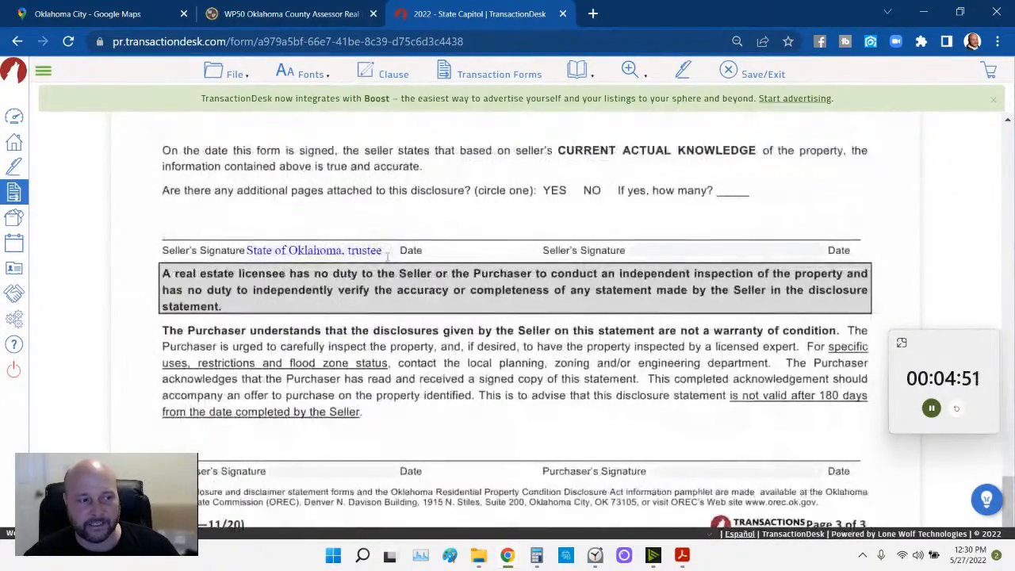
scroll(468, 222, "up", 2)
left_click(494, 74)
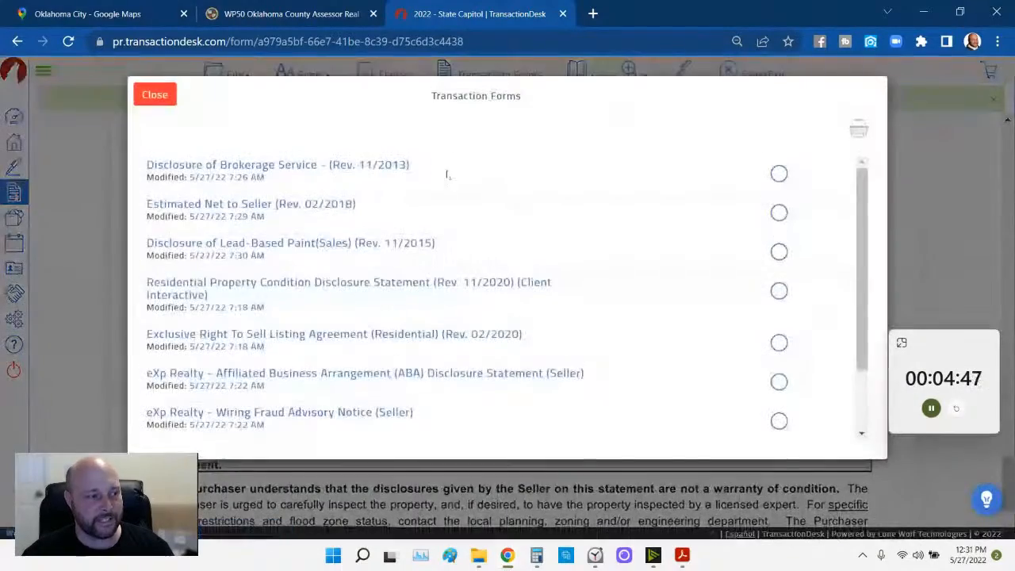
- Open the Exclusive Right To Sell Listing Agreement (Residential) from the transaction forms list
left_click(155, 94)
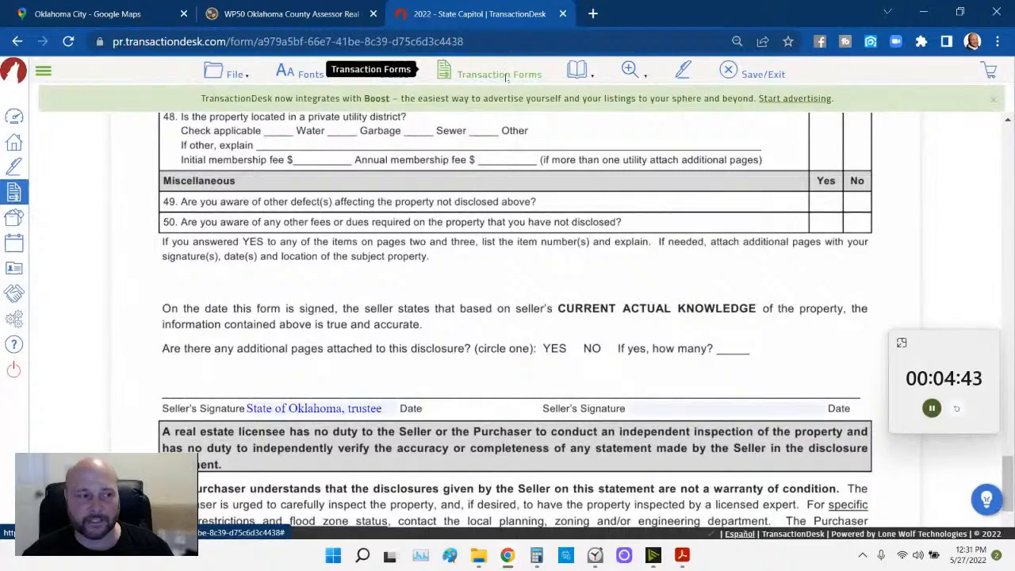
left_click(514, 80)
left_click(357, 334)
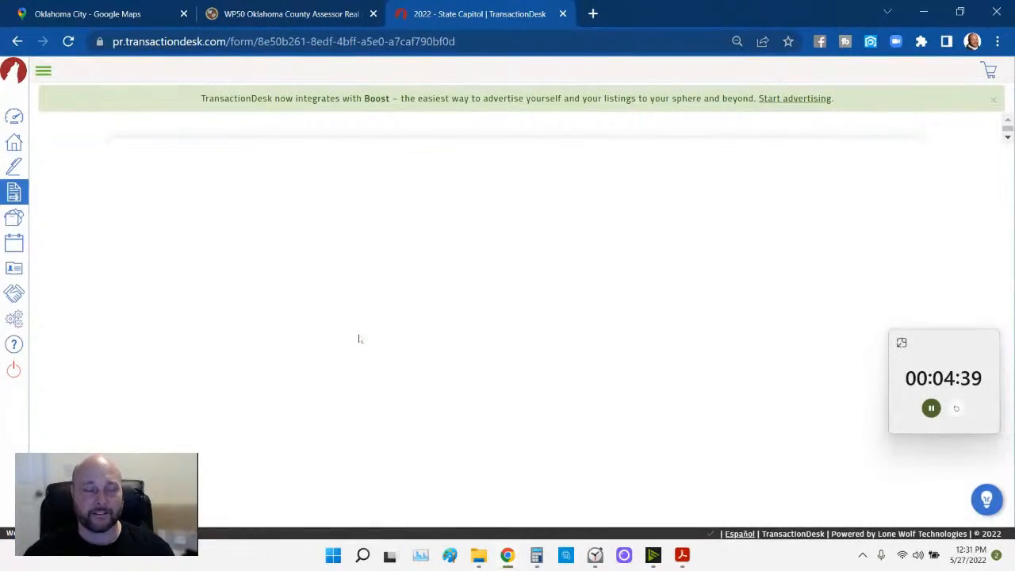
scroll(349, 349, "down", 3)
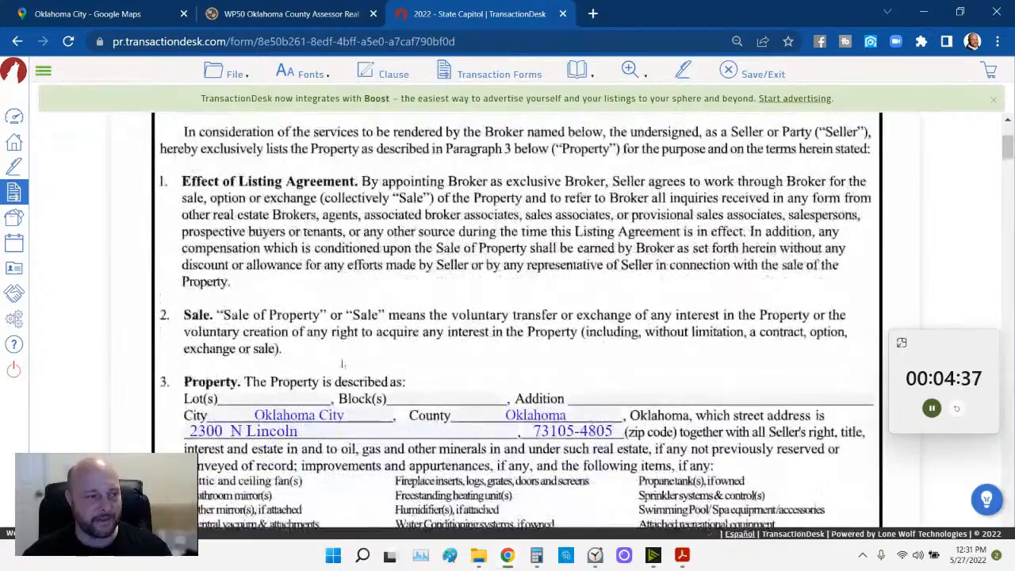
- Consult the assessor record and enter a provisional Lot(s) value and 12 in Block(s)
scroll(343, 364, "down", 3)
left_click(286, 17)
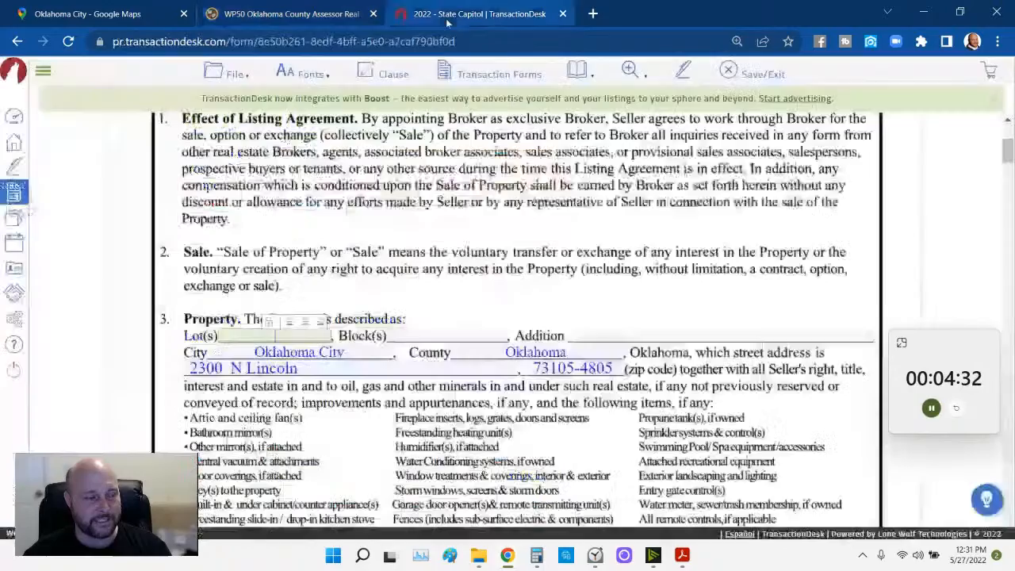
left_click(452, 20)
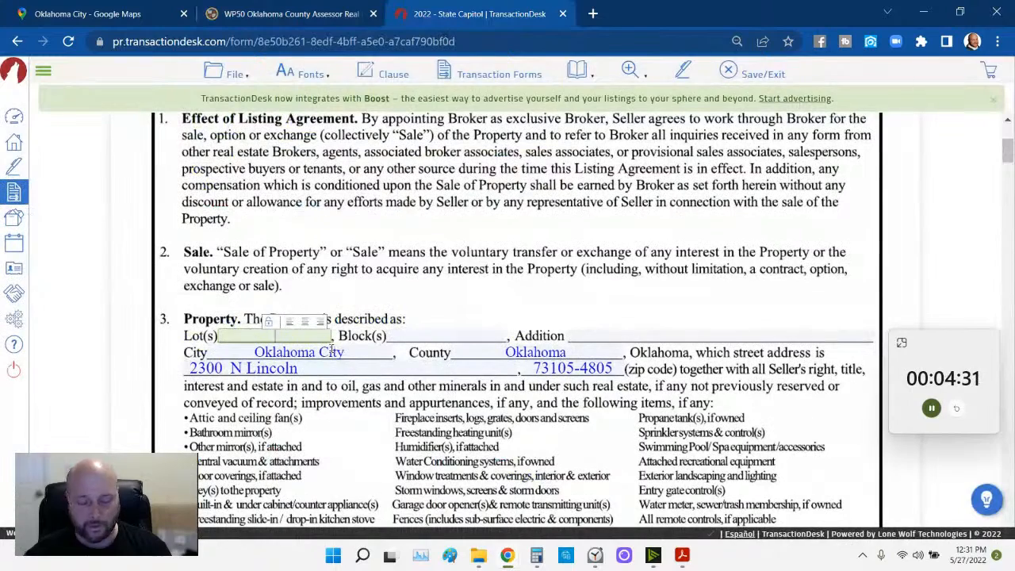
type("000")
key("Tab")
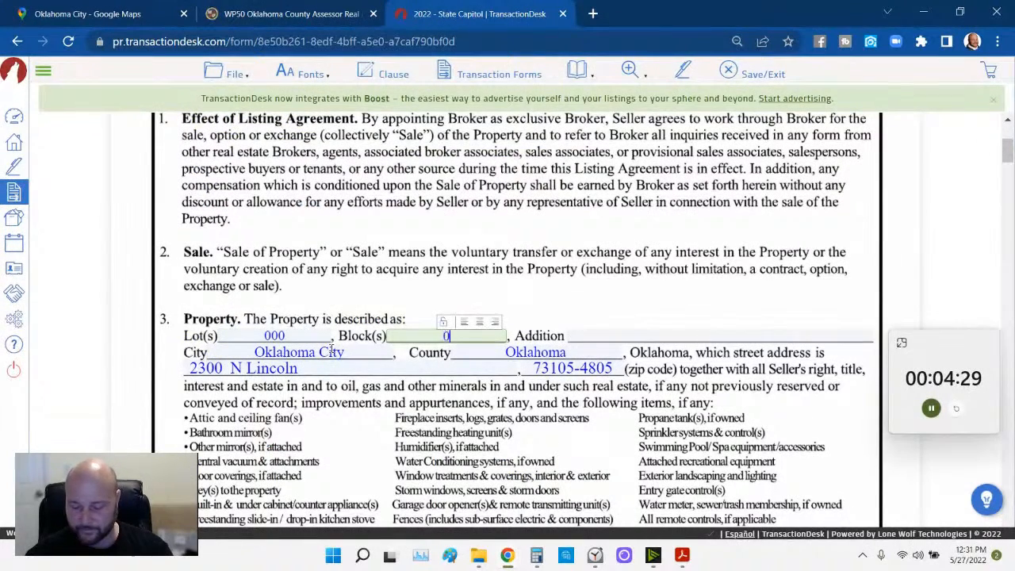
type("12")
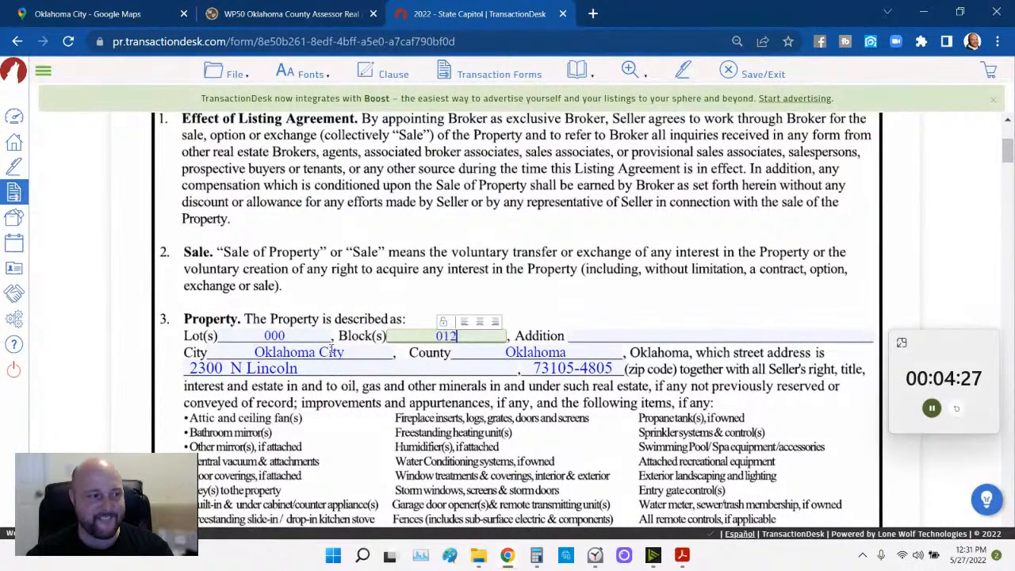
- Correct Lot(s) to 001 - 011 from the assessor's legal description
left_click(307, 14)
left_click_drag(87, 336, 218, 352)
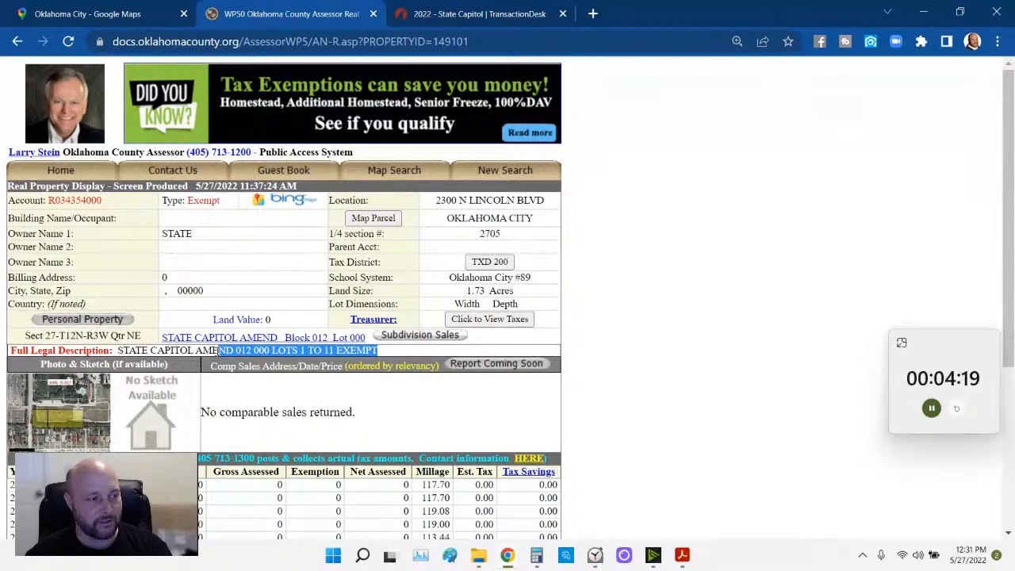
left_click(459, 14)
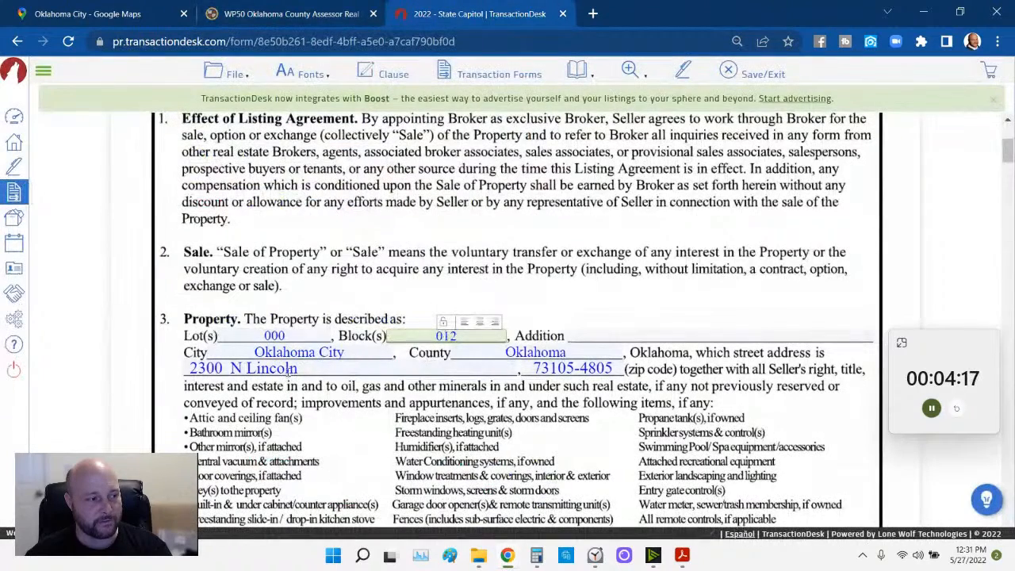
left_click(302, 337)
key("BackSpace")
key("BackSpace")
key("BackSpace")
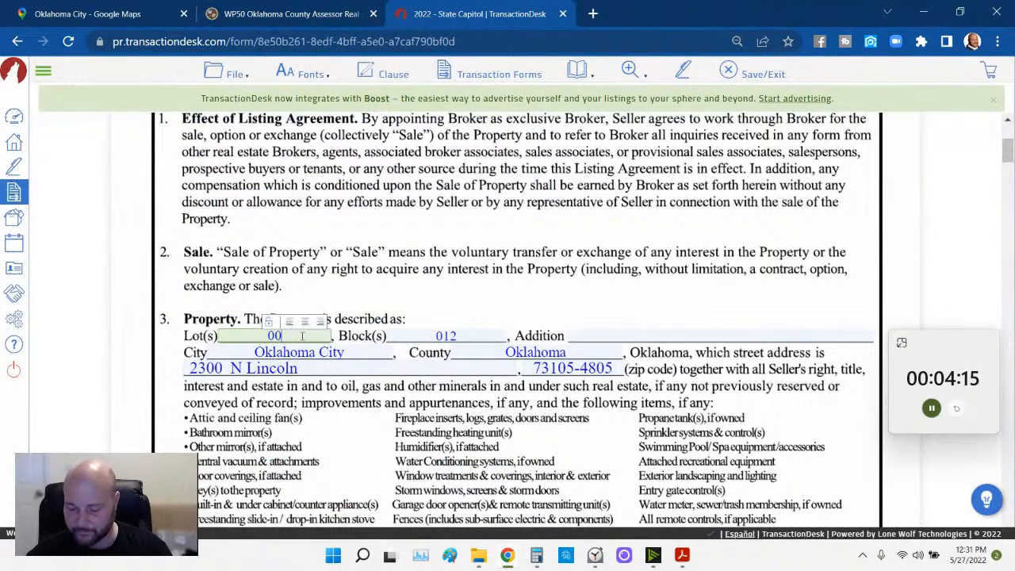
type("001 - 011")
left_click(453, 294)
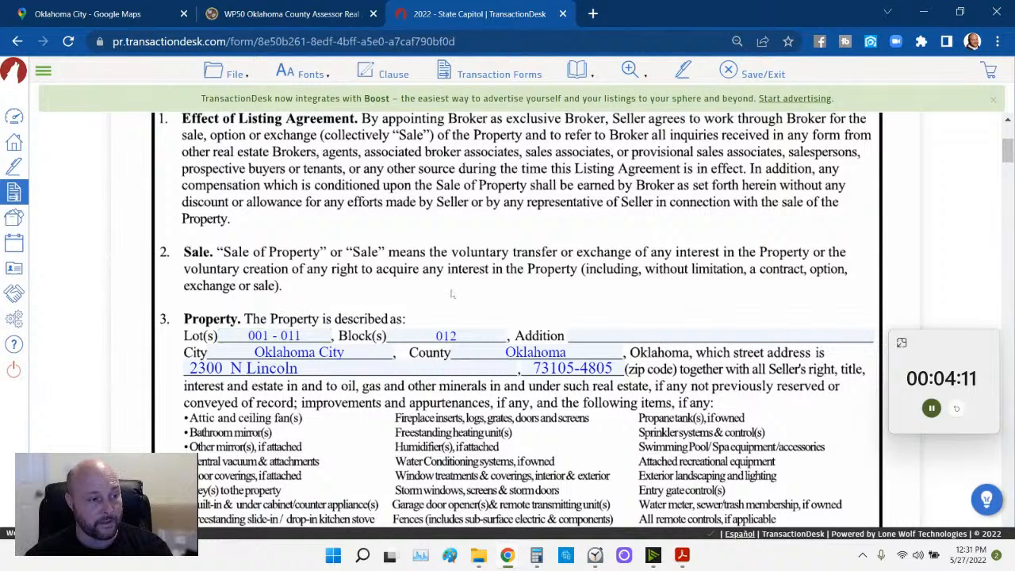
- Copy STATE CAPITOL AMEND from the assessor record into the Addition field
left_click(305, 8)
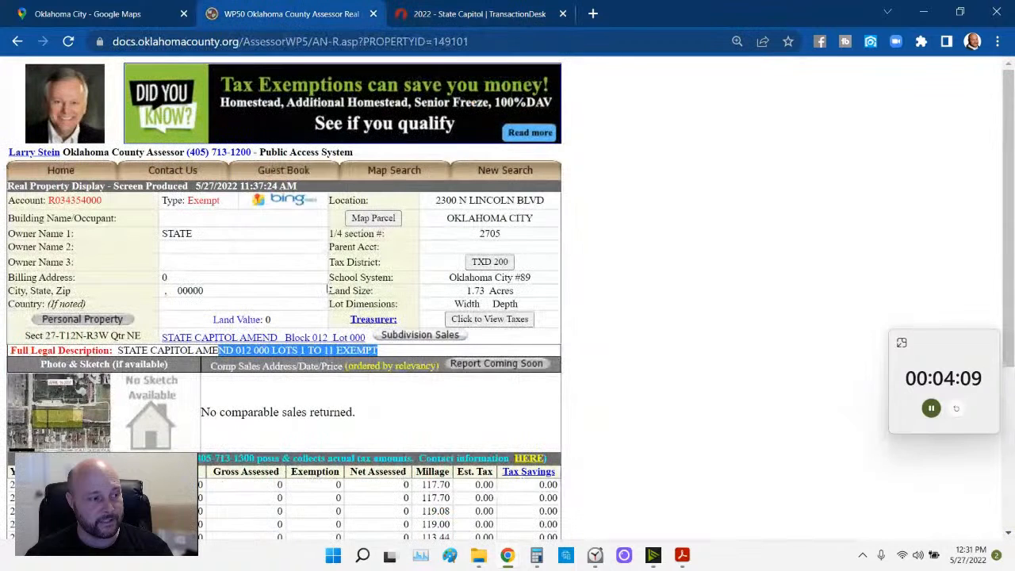
left_click_drag(117, 352, 227, 351)
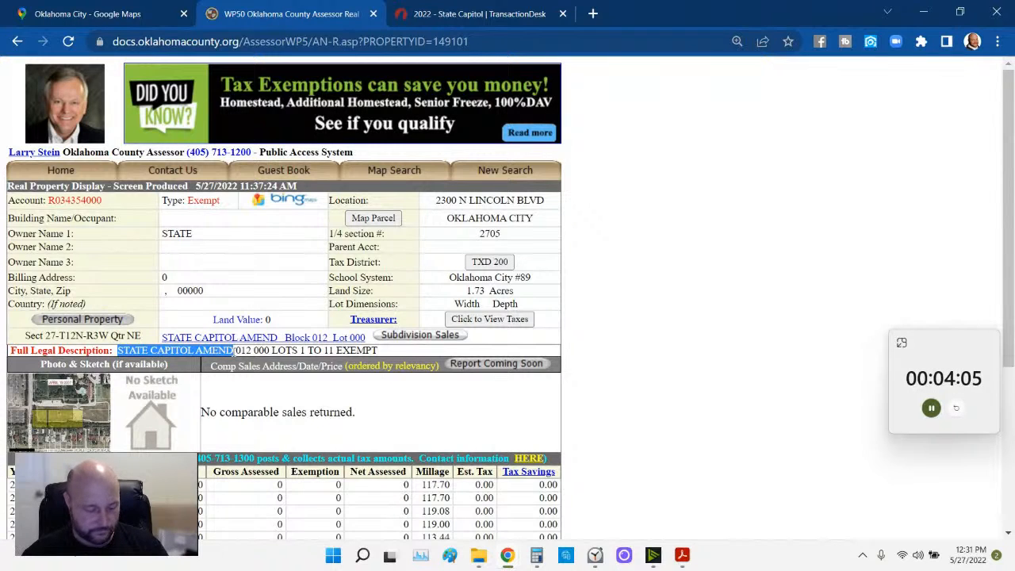
left_click(424, 14)
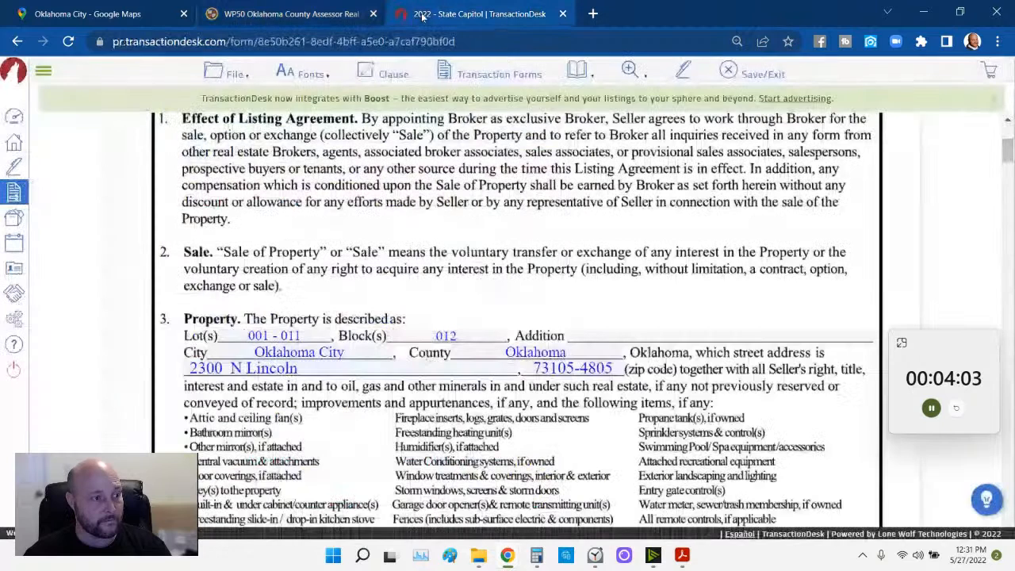
left_click(603, 330)
type("STATE CAPITOL AMEND")
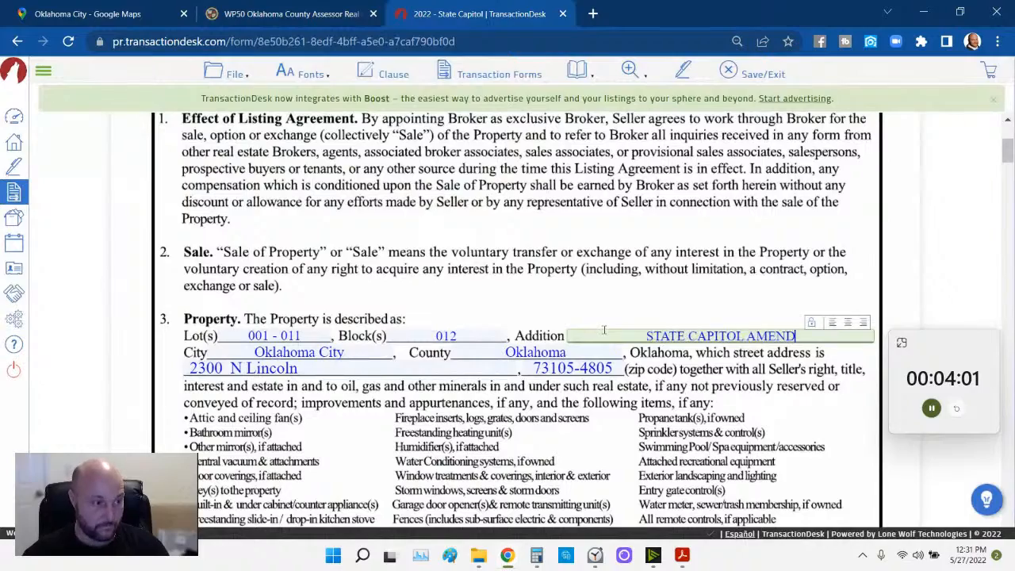
- Set Sales Compensation to 6.0% of the gross sales price
left_click(589, 444)
scroll(590, 445, "down", 5)
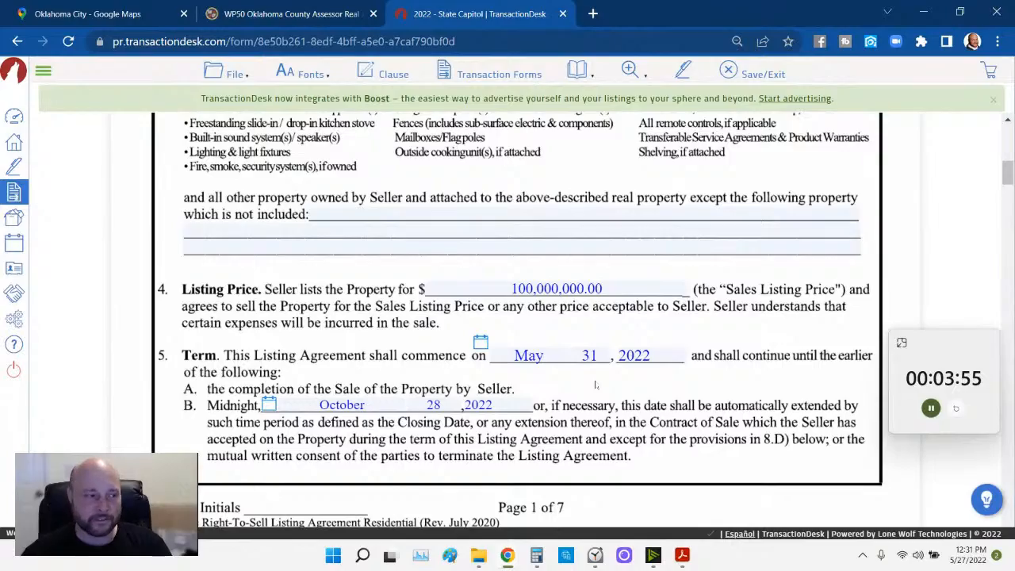
scroll(595, 385, "down", 1)
scroll(487, 366, "down", 3)
scroll(487, 367, "down", 5)
scroll(487, 367, "up", 2)
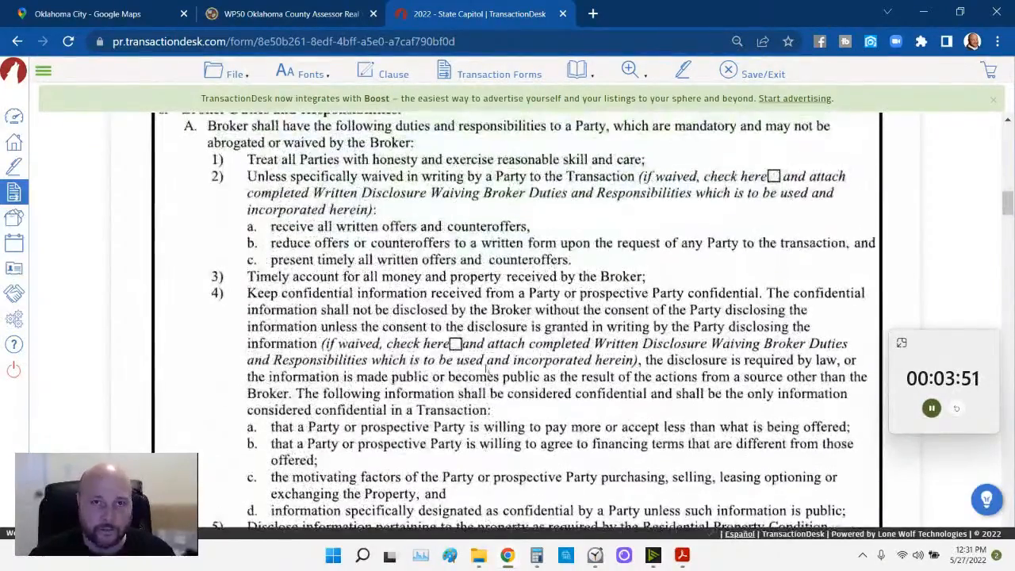
scroll(487, 367, "up", 3)
scroll(487, 366, "down", 2)
scroll(377, 327, "down", 5)
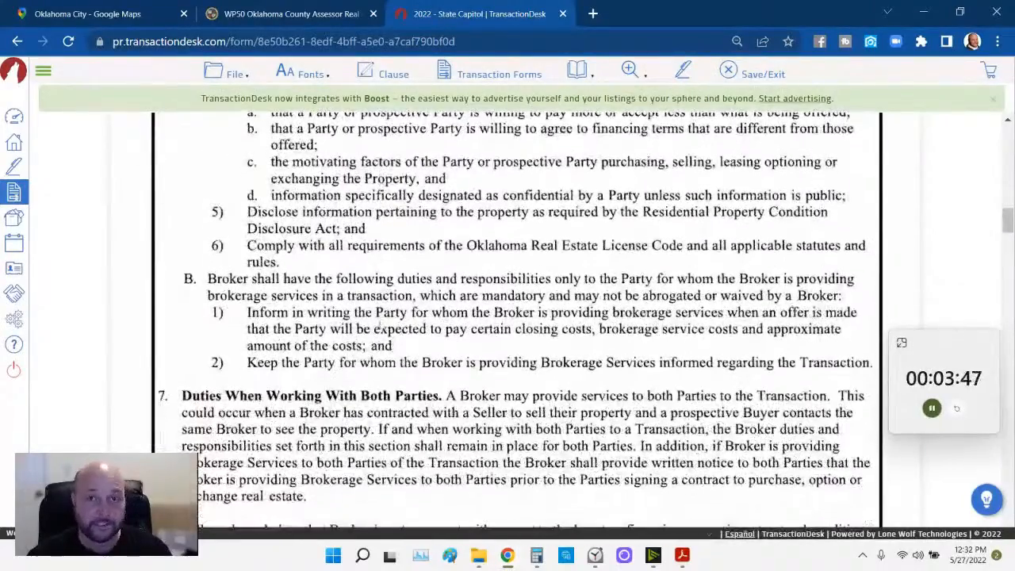
scroll(380, 327, "down", 1)
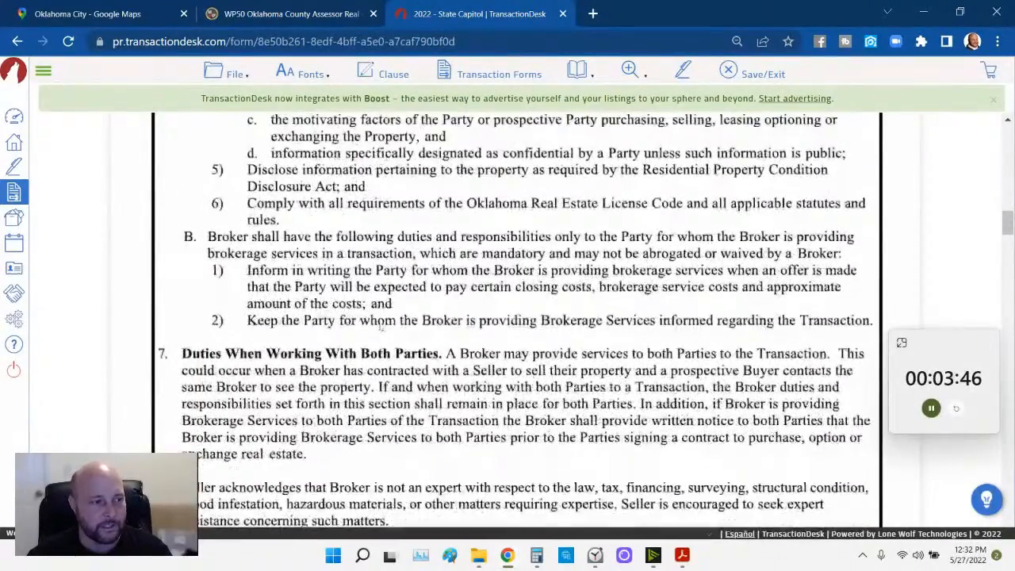
scroll(380, 327, "down", 5)
left_click(416, 233)
type("6.0")
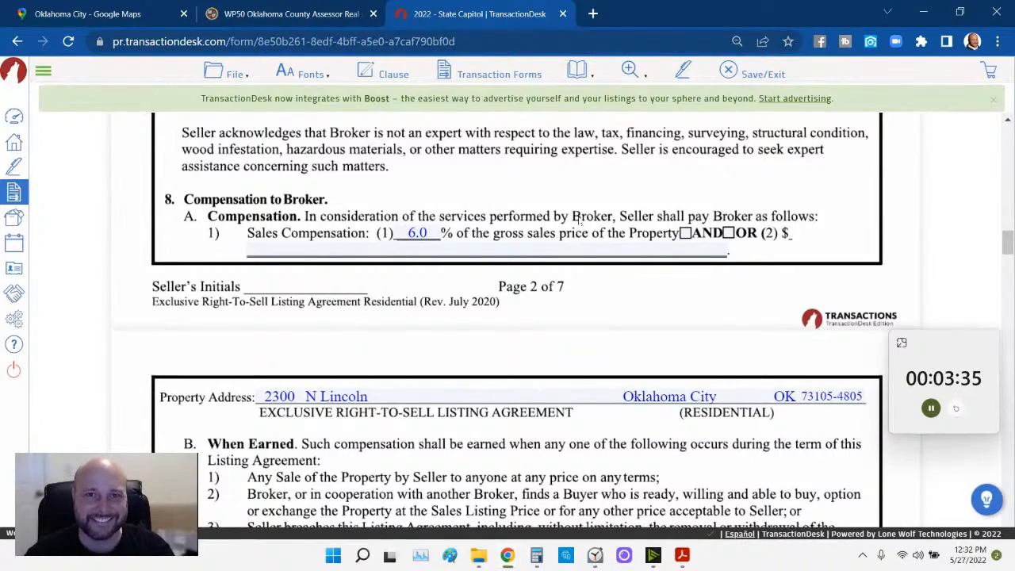
- Enter 0 in both Extension Period day blanks and review the agreement pages
scroll(577, 219, "down", 2)
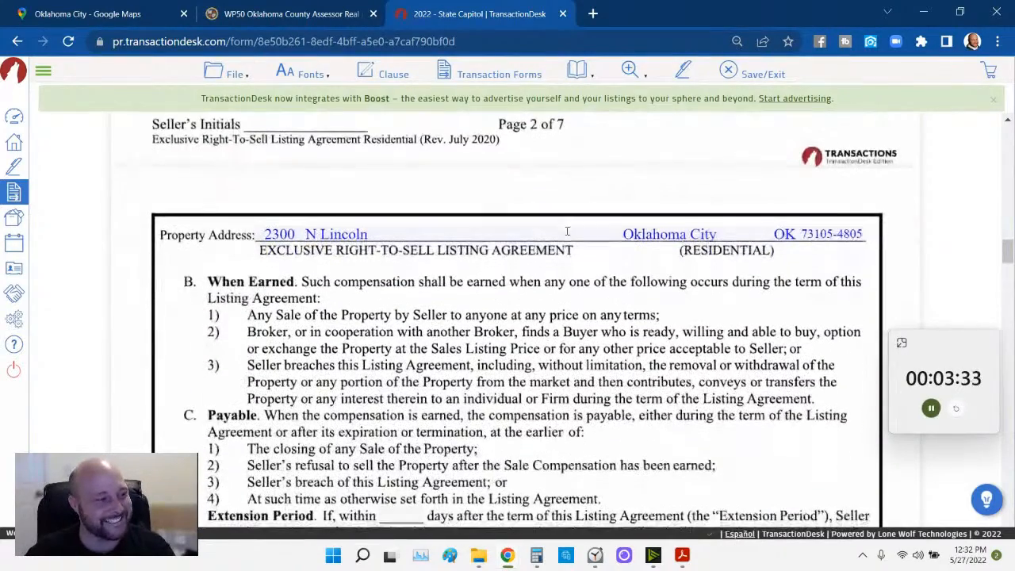
scroll(567, 230, "down", 3)
left_click(414, 284)
type("0")
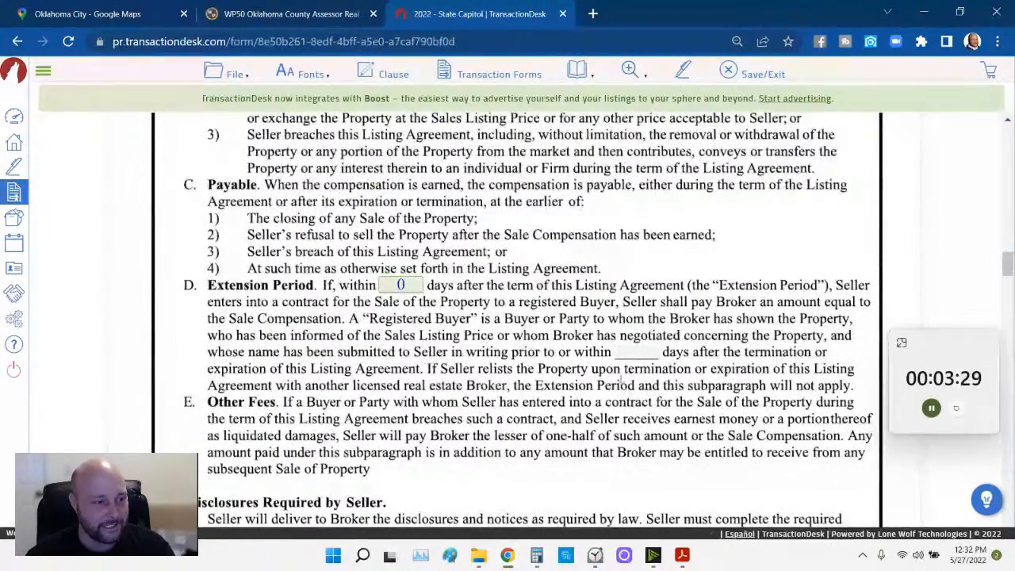
key("Tab")
type("0")
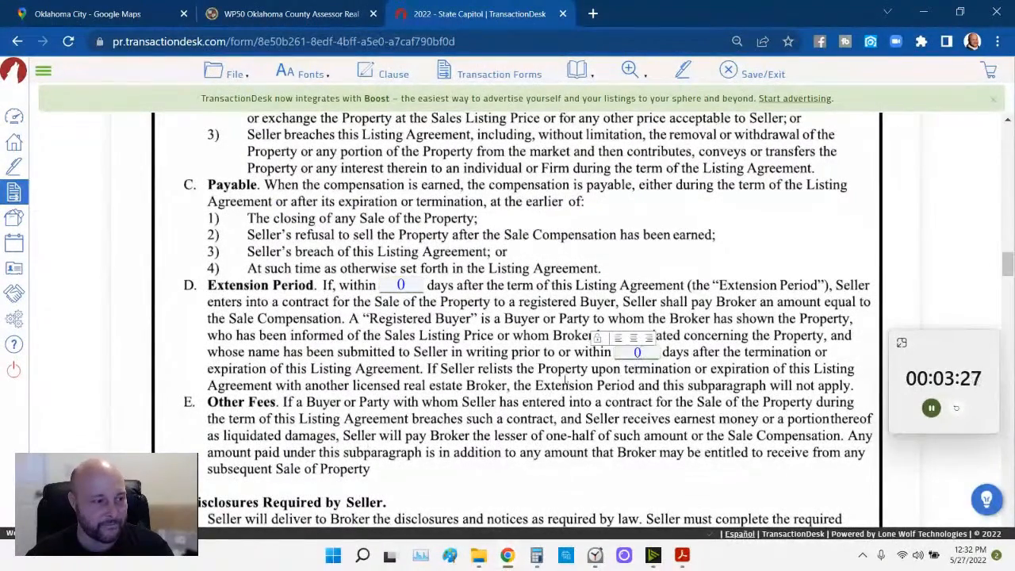
scroll(545, 382, "up", 1)
scroll(546, 380, "up", 7)
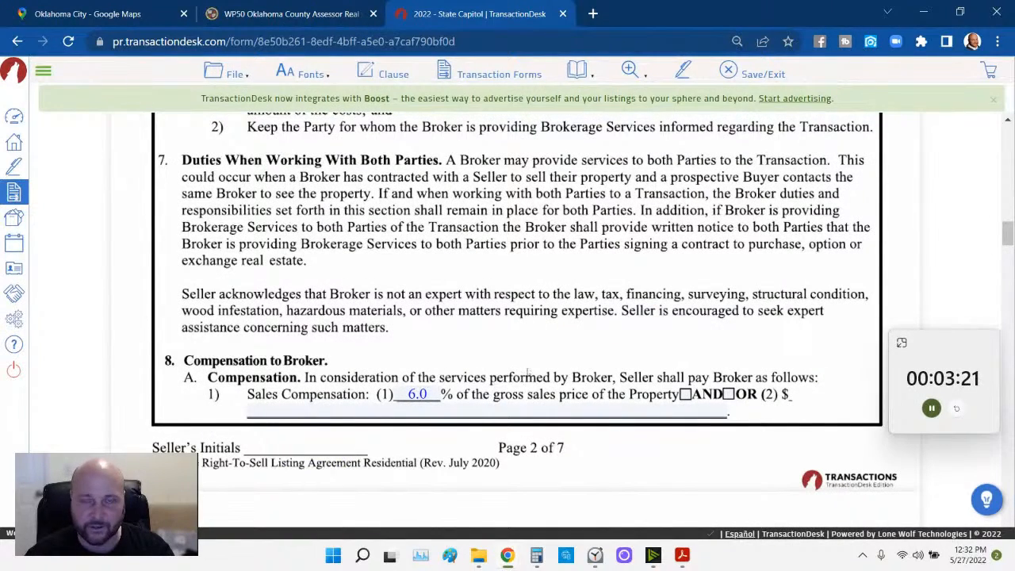
scroll(553, 382, "down", 8)
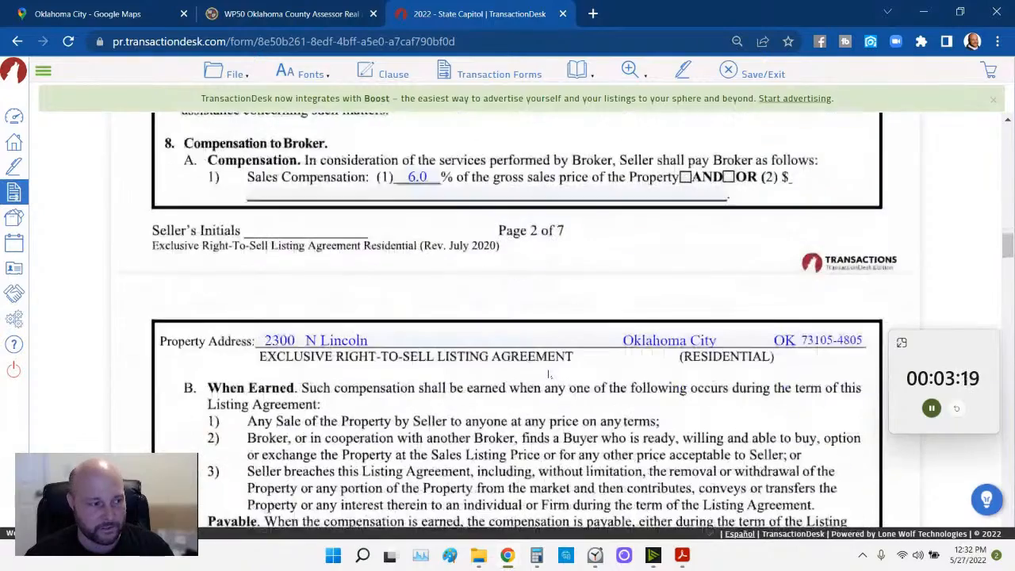
scroll(545, 378, "down", 2)
scroll(379, 355, "up", 1)
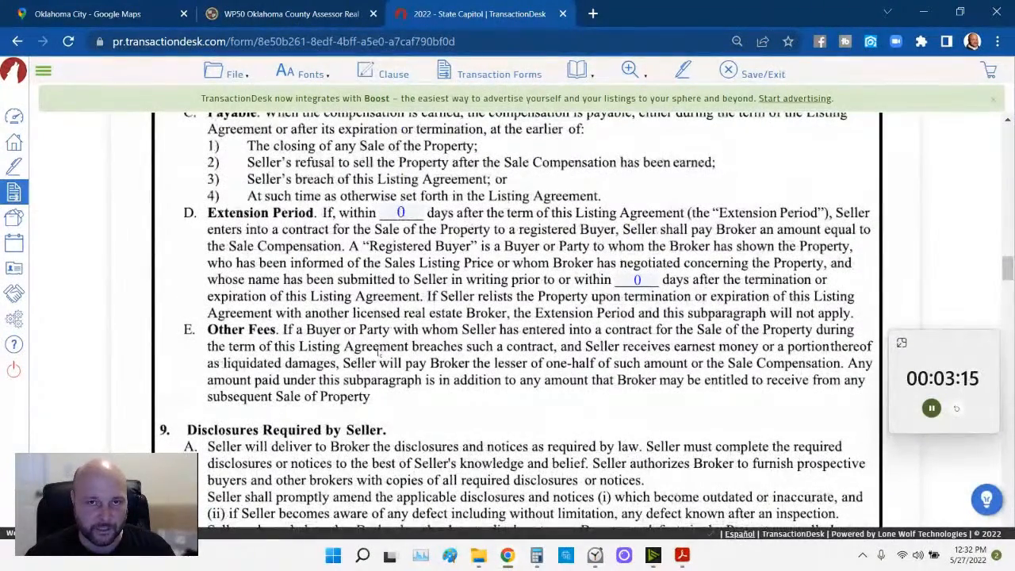
scroll(378, 353, "up", 1)
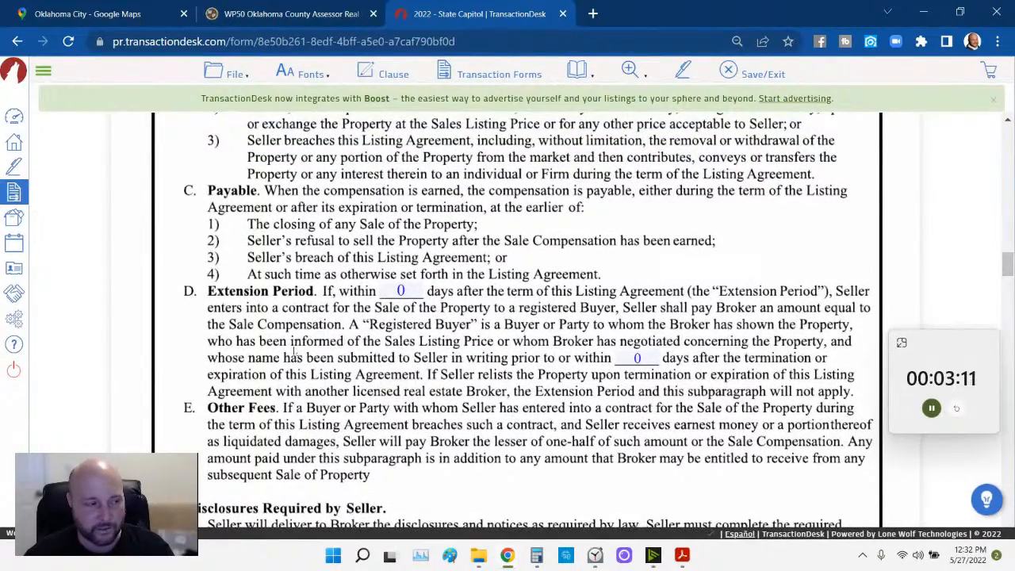
scroll(331, 326, "up", 3)
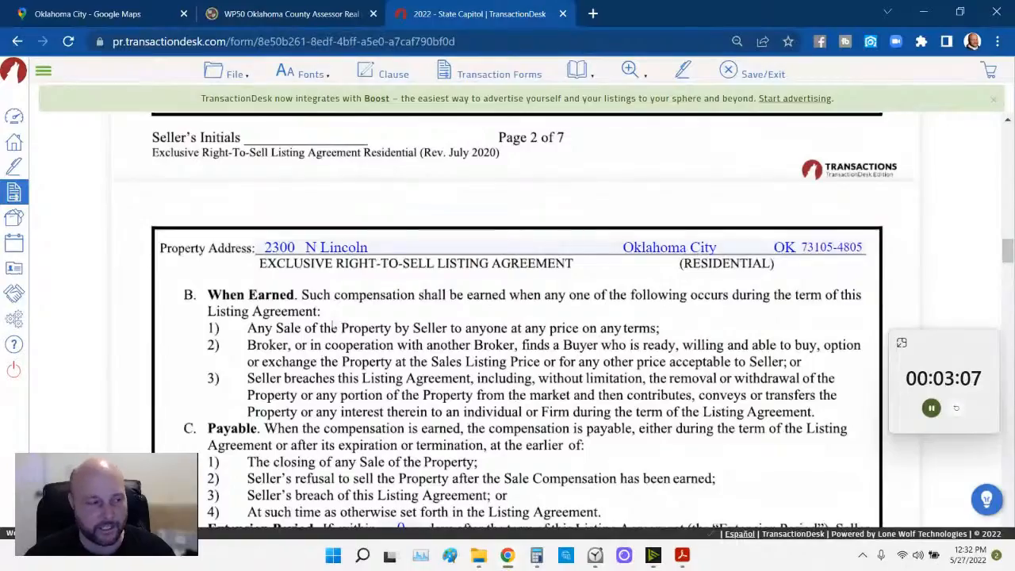
scroll(331, 326, "down", 3)
scroll(331, 325, "down", 3)
scroll(333, 324, "up", 2)
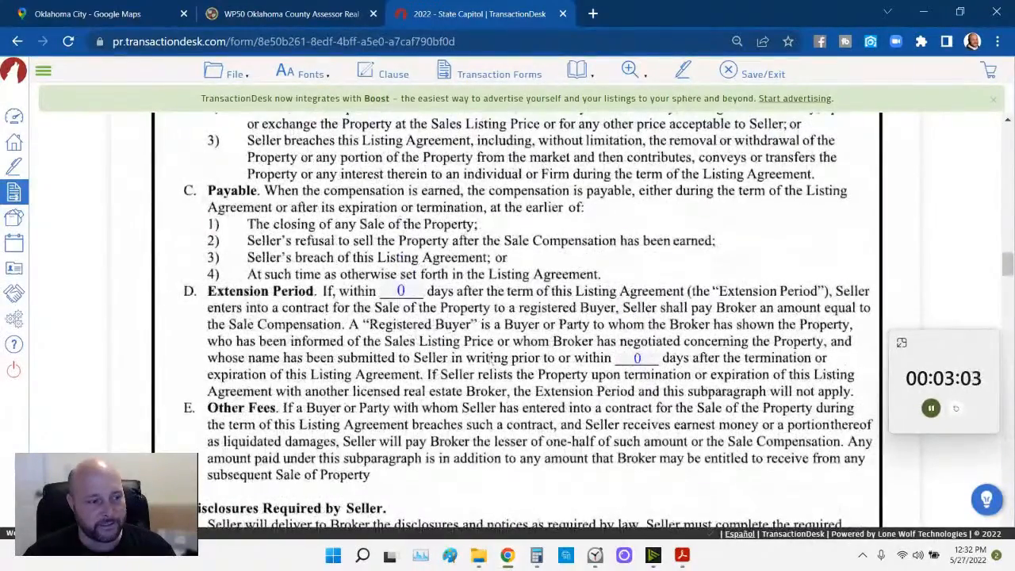
scroll(333, 324, "down", 3)
scroll(282, 357, "down", 4)
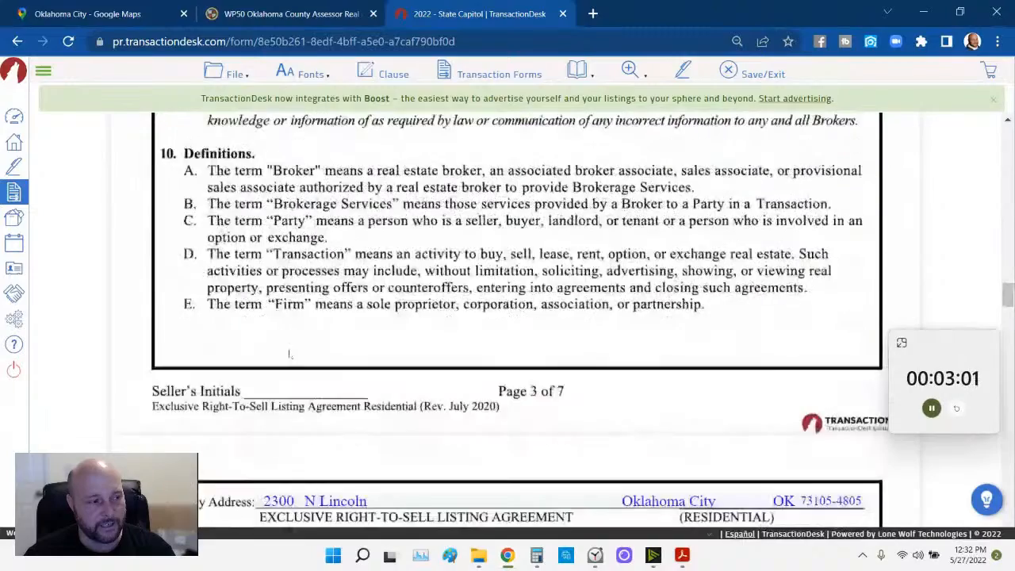
scroll(284, 332, "up", 3)
scroll(284, 332, "down", 5)
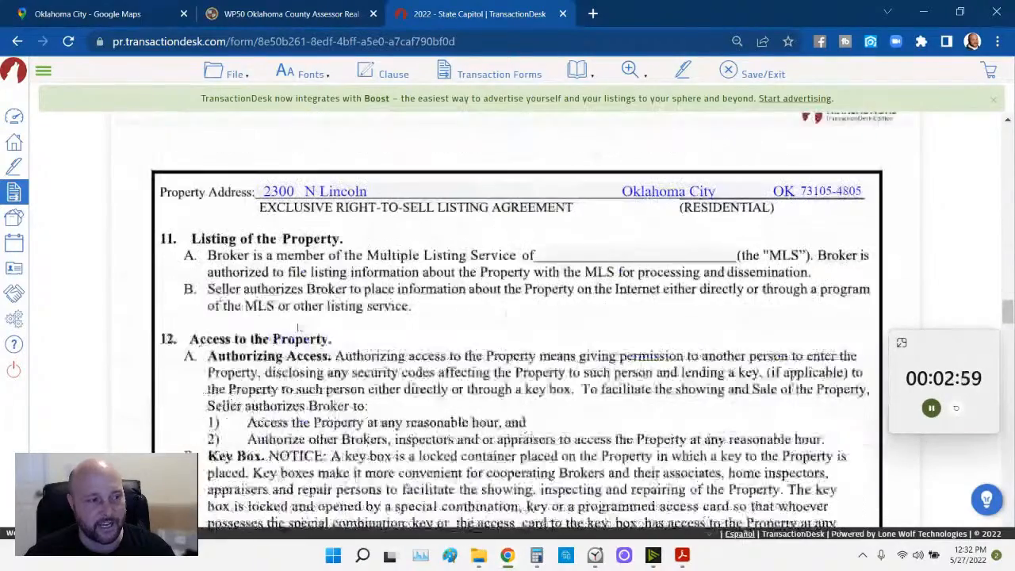
- Enter MLSOK INC as the MLS name in the agreement
left_click(602, 252)
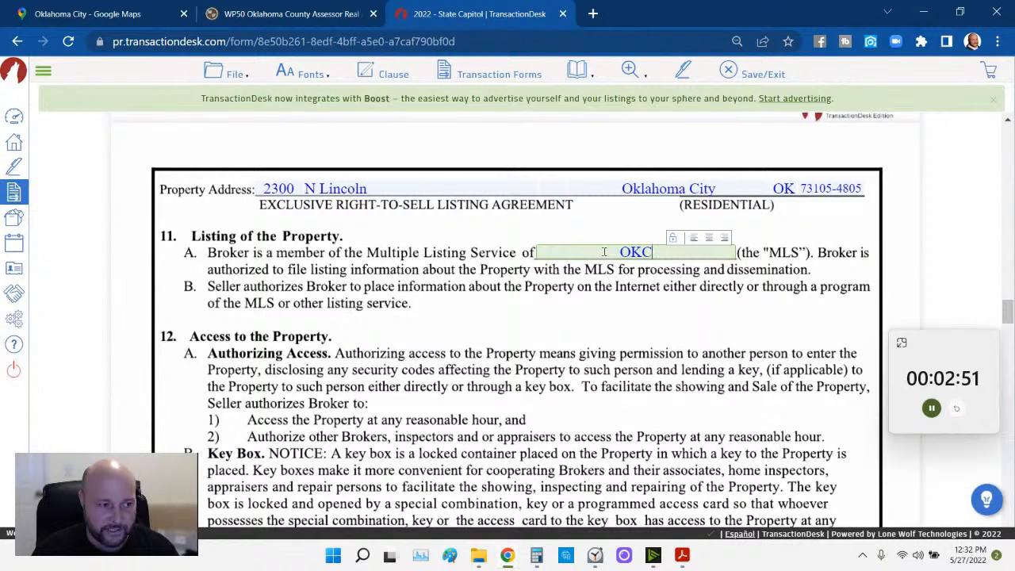
key("BackSpace")
key("BackSpace")
type("ML")
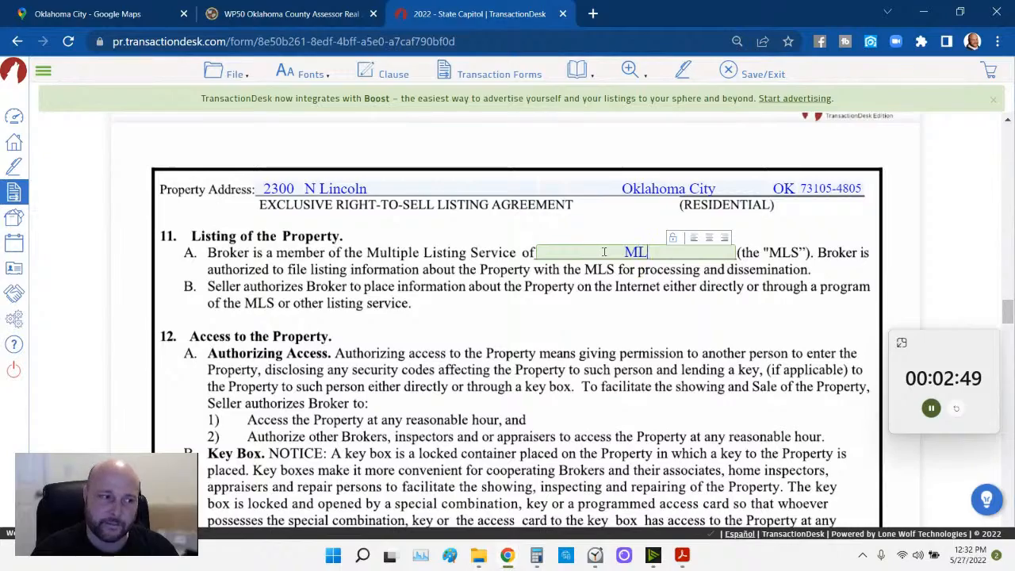
type("SOK INC")
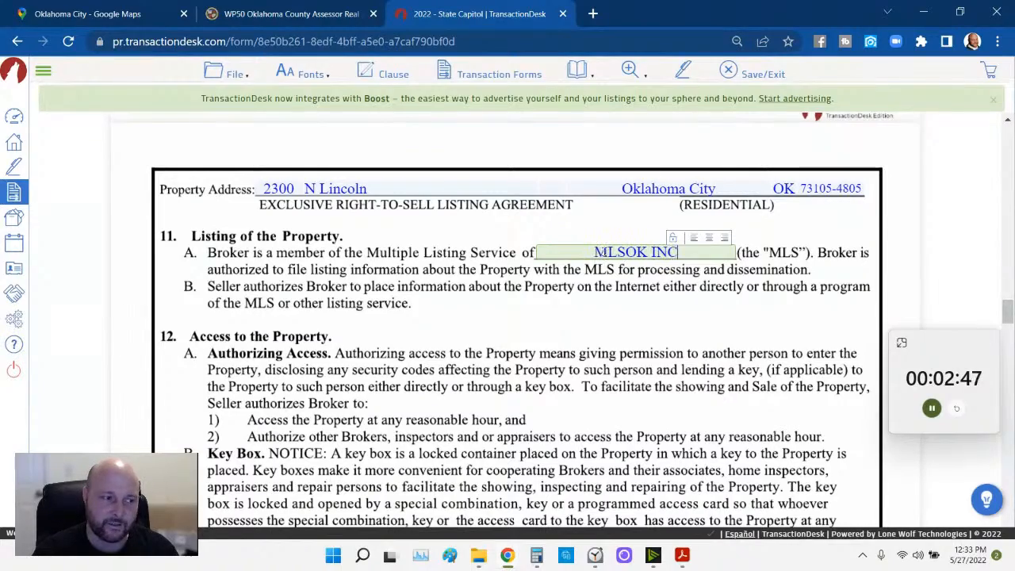
left_click(562, 326)
- Authorize the broker to place a key box and select the Supra (MLS) lockbox
scroll(561, 326, "down", 5)
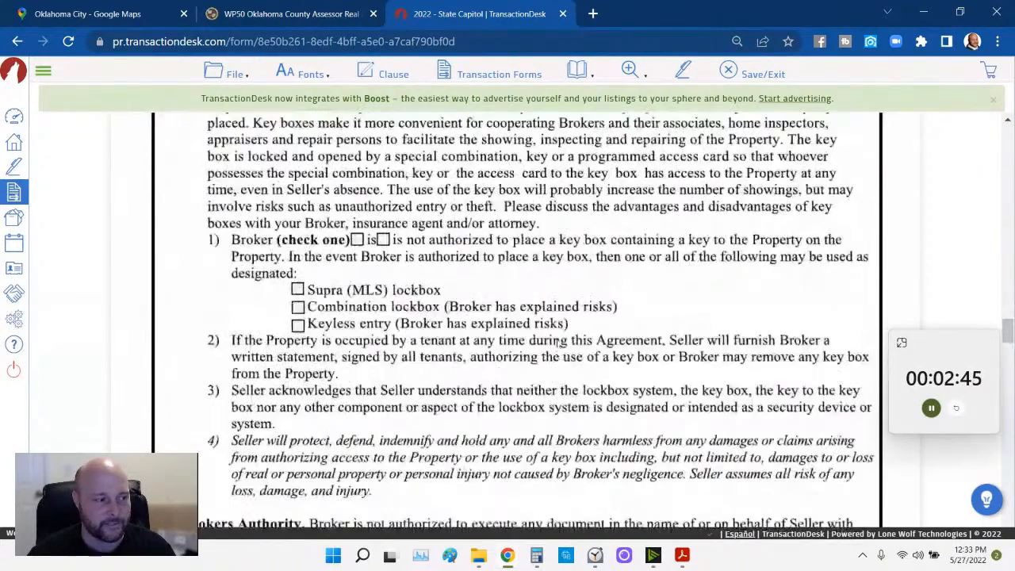
left_click(357, 189)
left_click(297, 239)
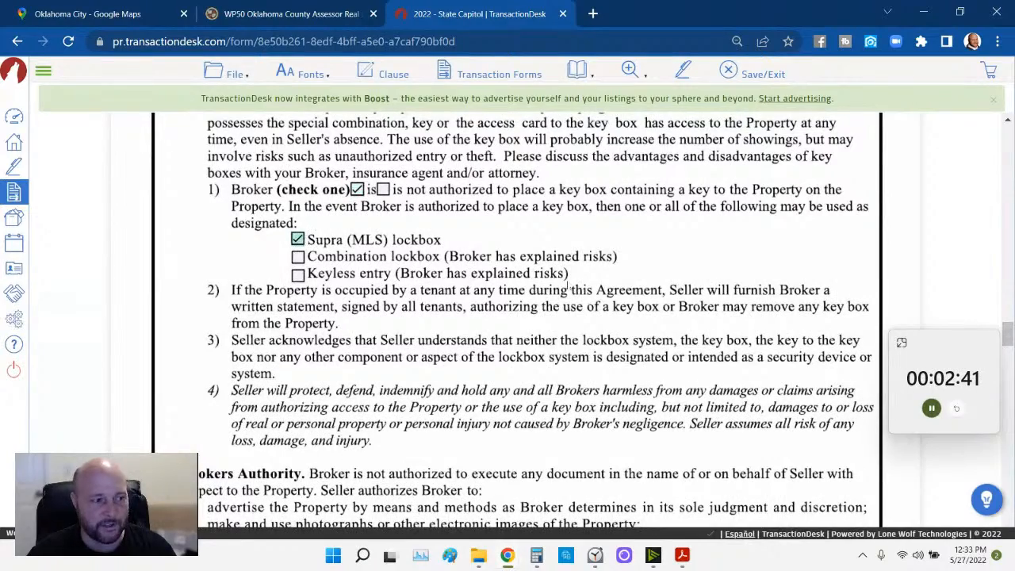
scroll(487, 333, "down", 8)
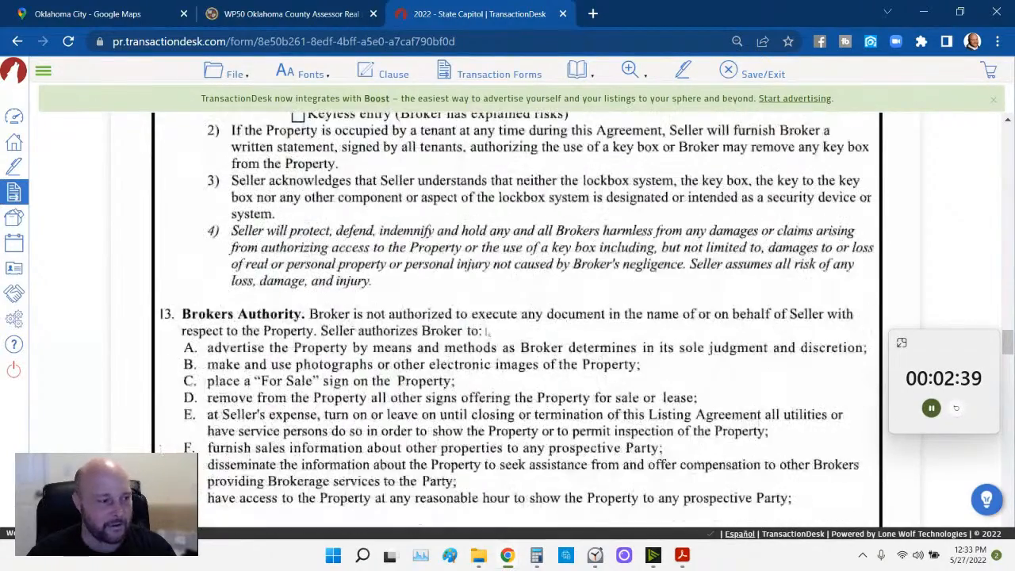
scroll(487, 333, "down", 3)
scroll(480, 336, "up", 7)
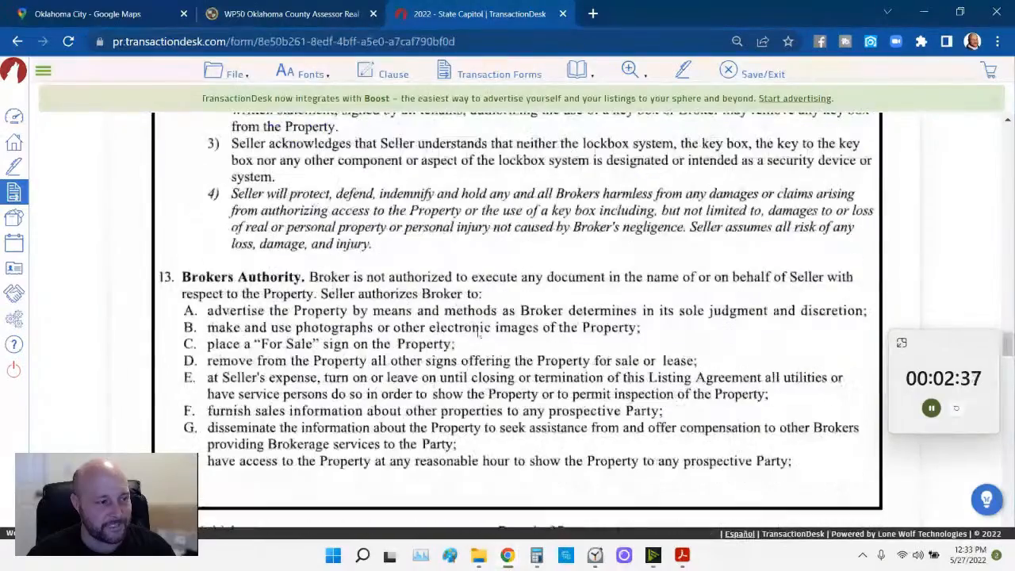
scroll(480, 336, "up", 3)
left_click(297, 256)
left_click(298, 238)
- Tick Seller's Representations D, E, F: no mandatory HOA, no special assessment, historical preservation district
scroll(372, 289, "down", 10)
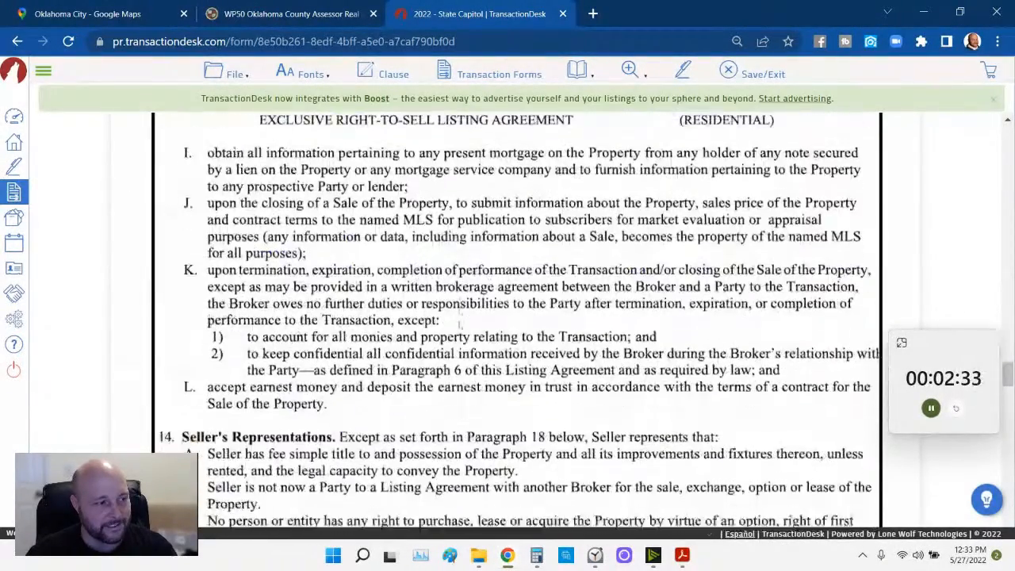
scroll(459, 325, "down", 3)
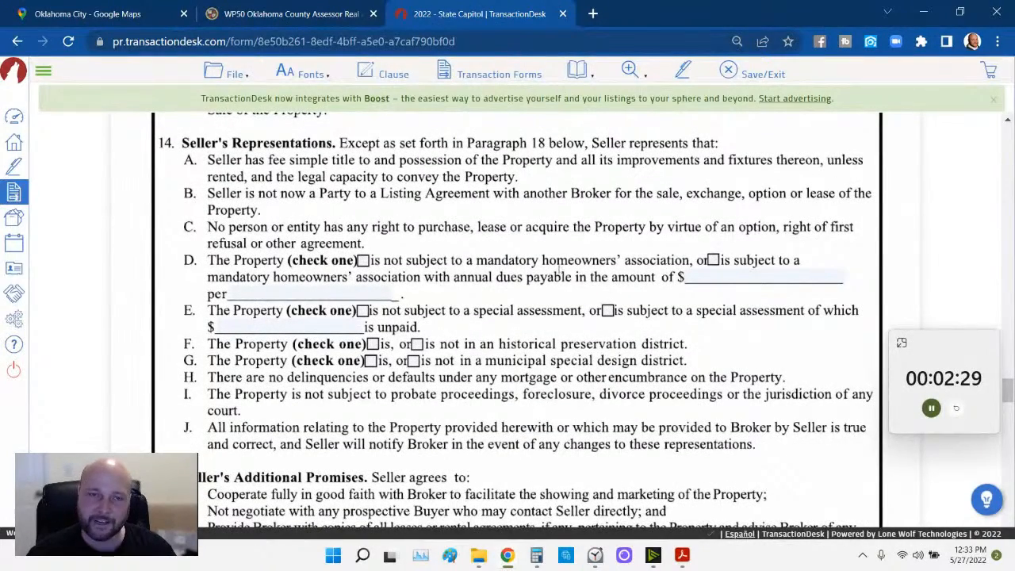
left_click(363, 260)
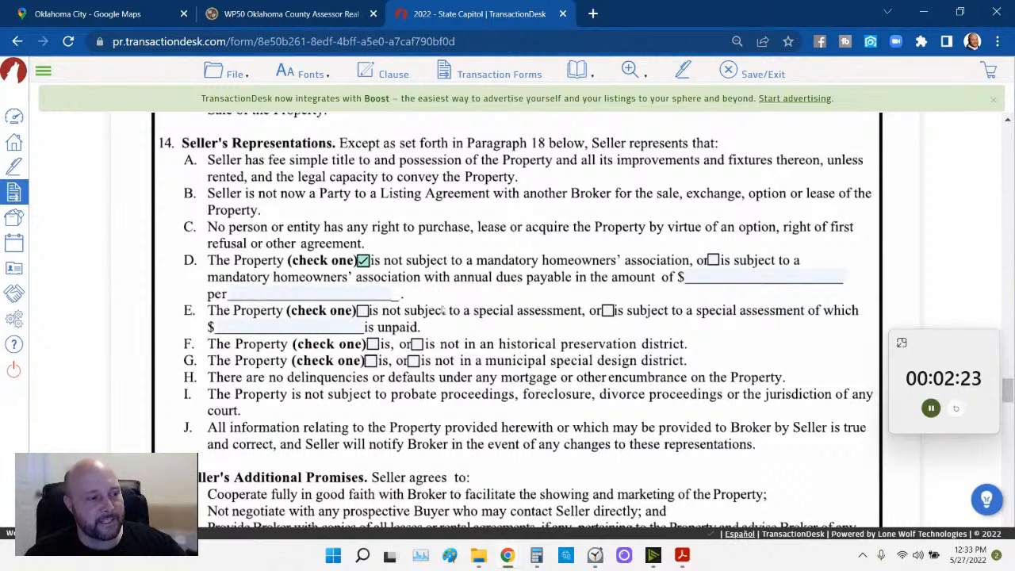
left_click(363, 310)
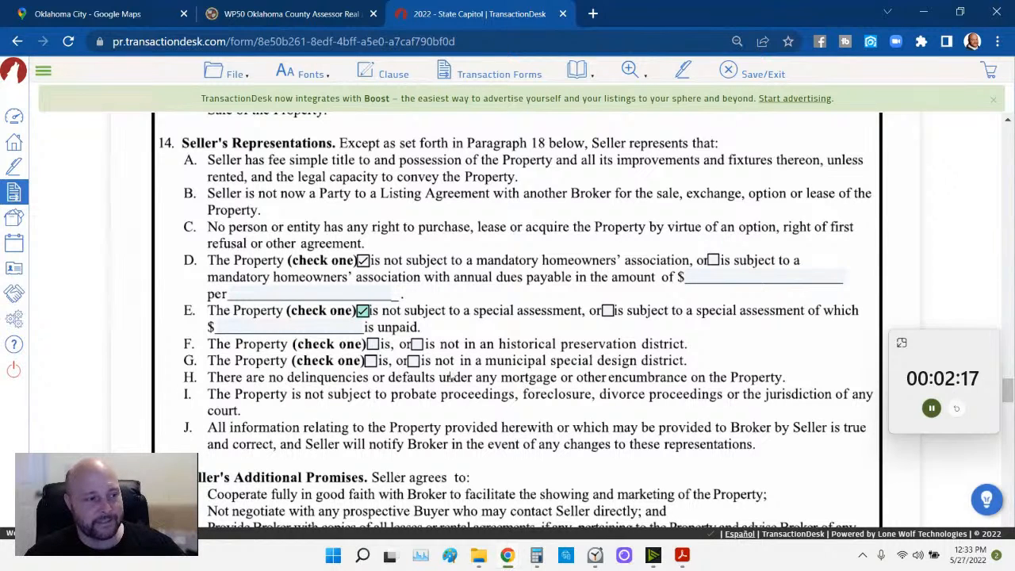
left_click(373, 344)
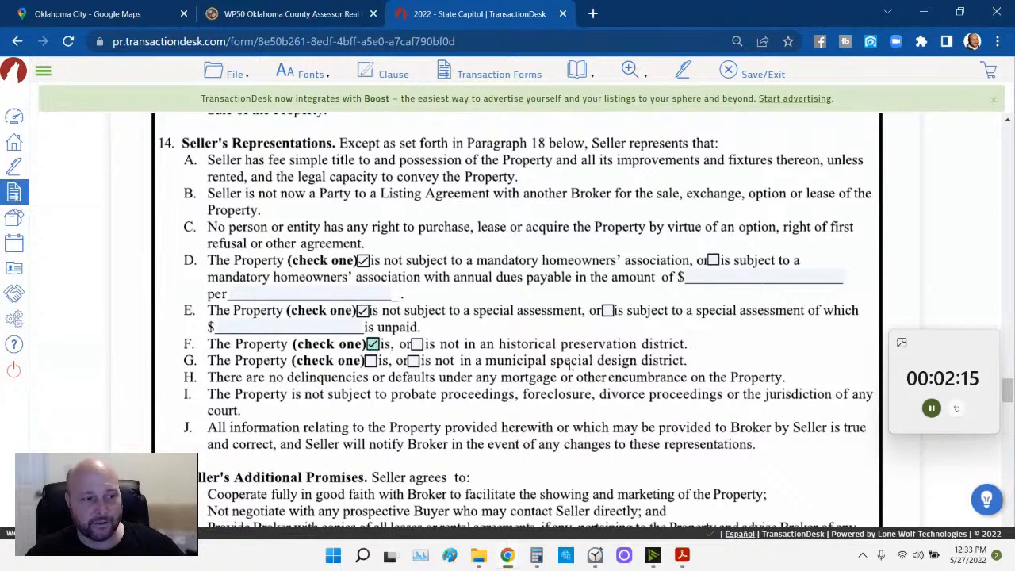
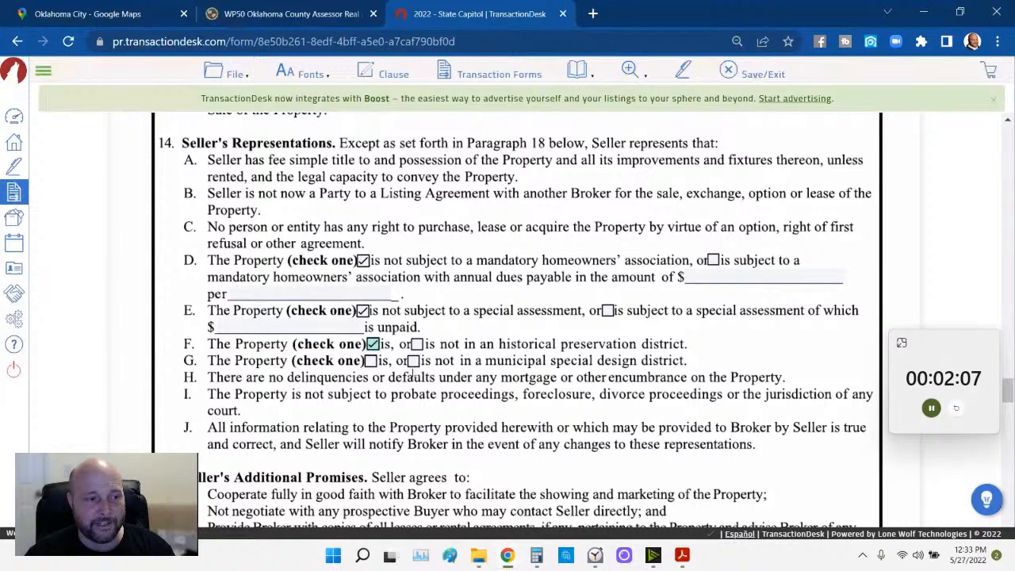
- Mark paragraph 14 item G so the property is in a special design district
left_click(370, 361)
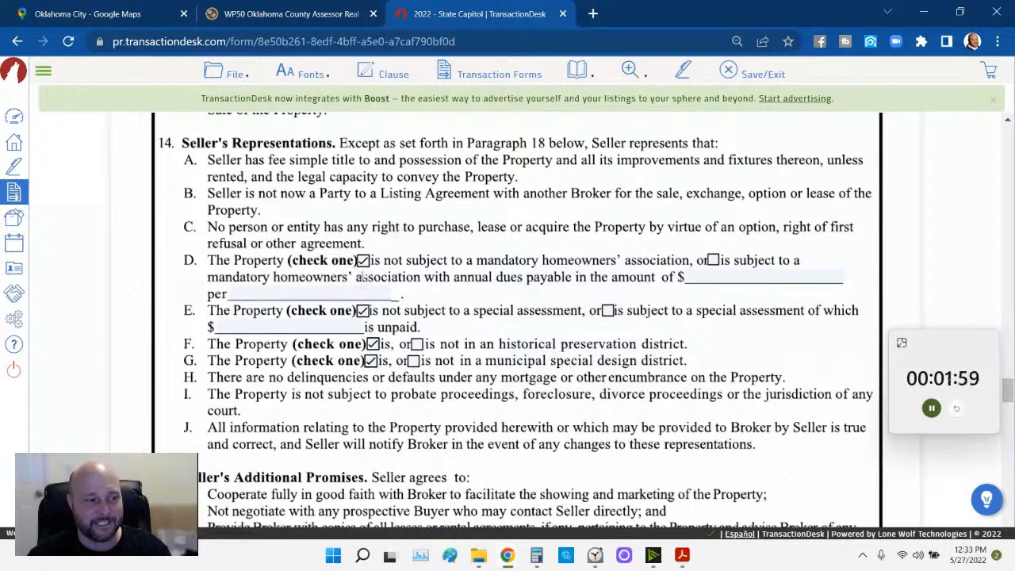
scroll(490, 403, "down", 1)
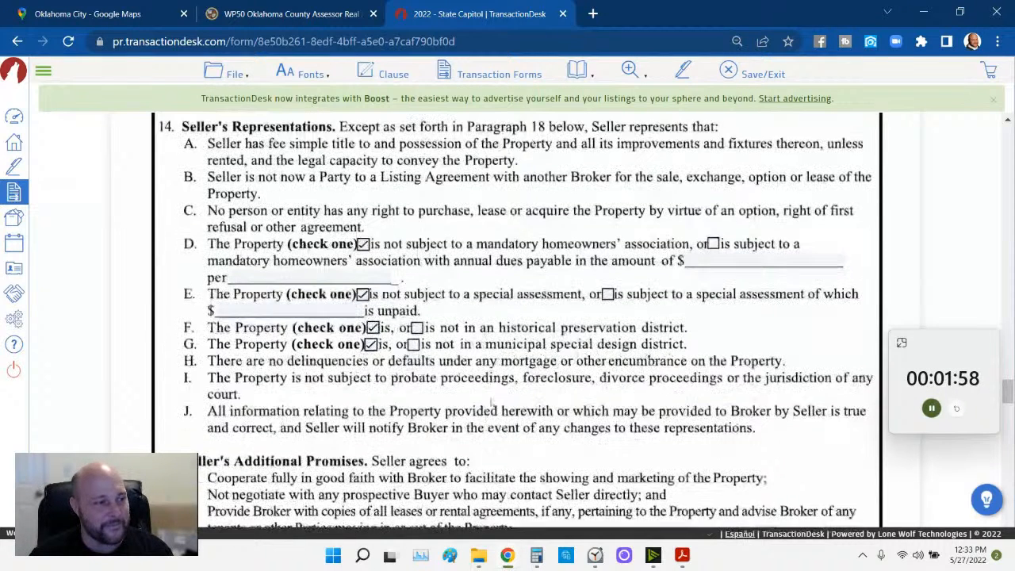
scroll(491, 403, "down", 5)
scroll(490, 402, "down", 4)
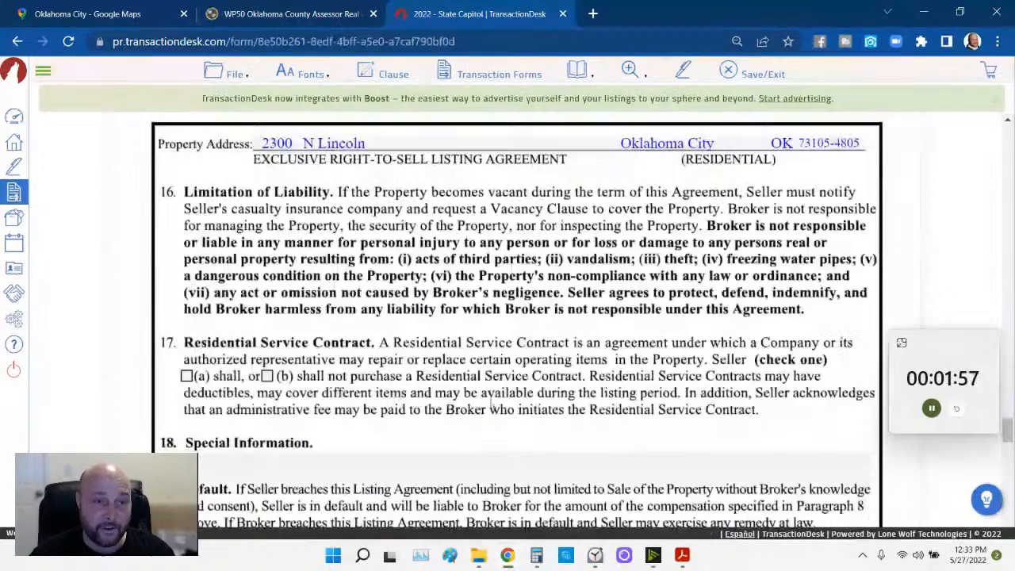
scroll(491, 402, "up", 1)
scroll(490, 402, "down", 3)
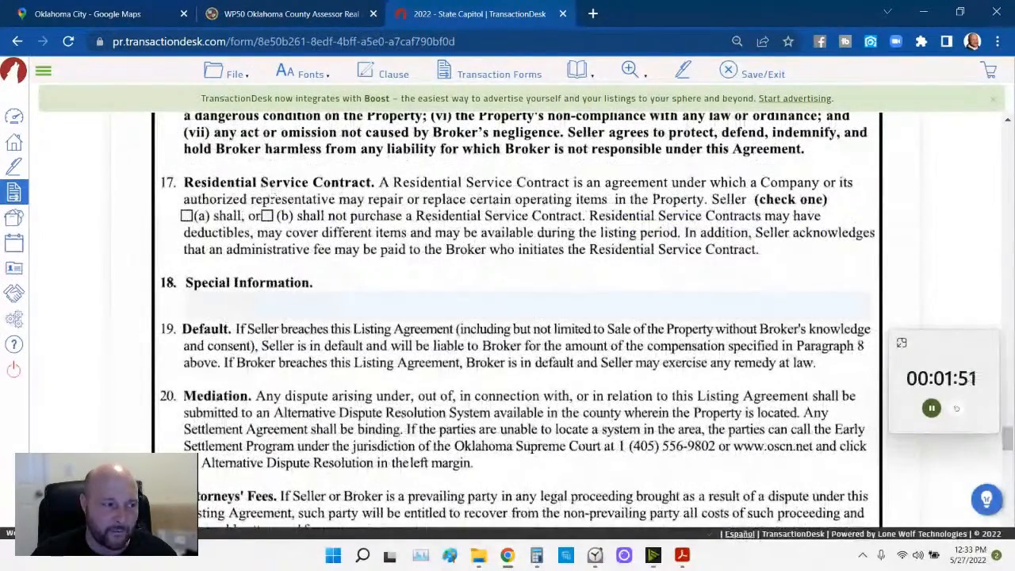
- Tick paragraph 17 option (b): seller shall not purchase a Residential Service Contract
left_click(268, 215)
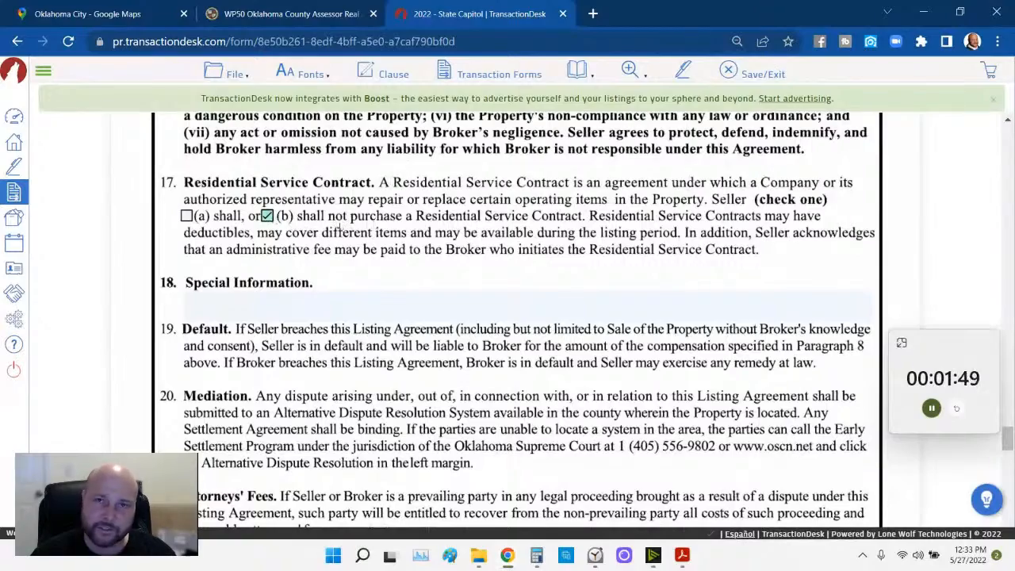
scroll(405, 216, "down", 2)
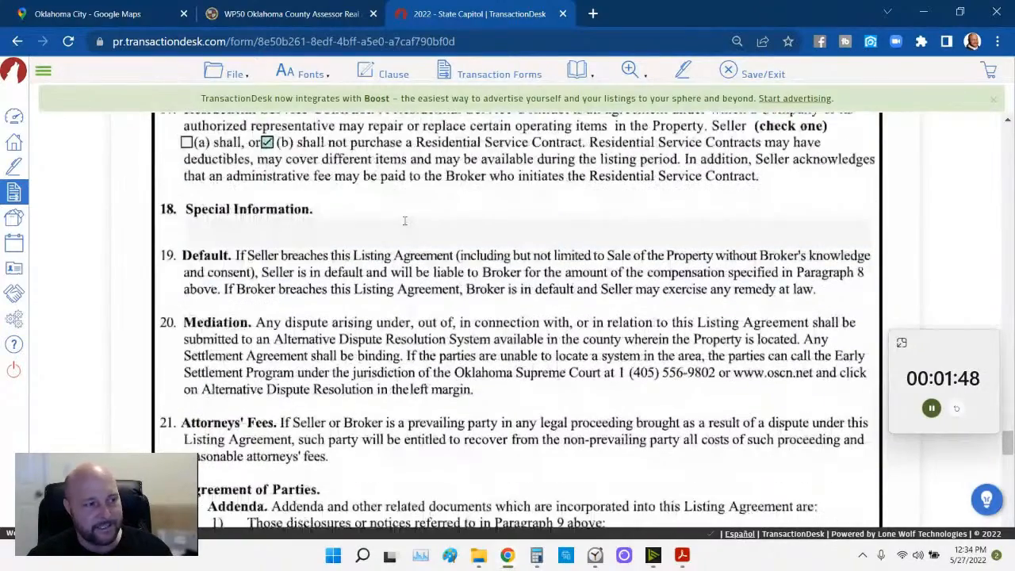
scroll(386, 299, "down", 1)
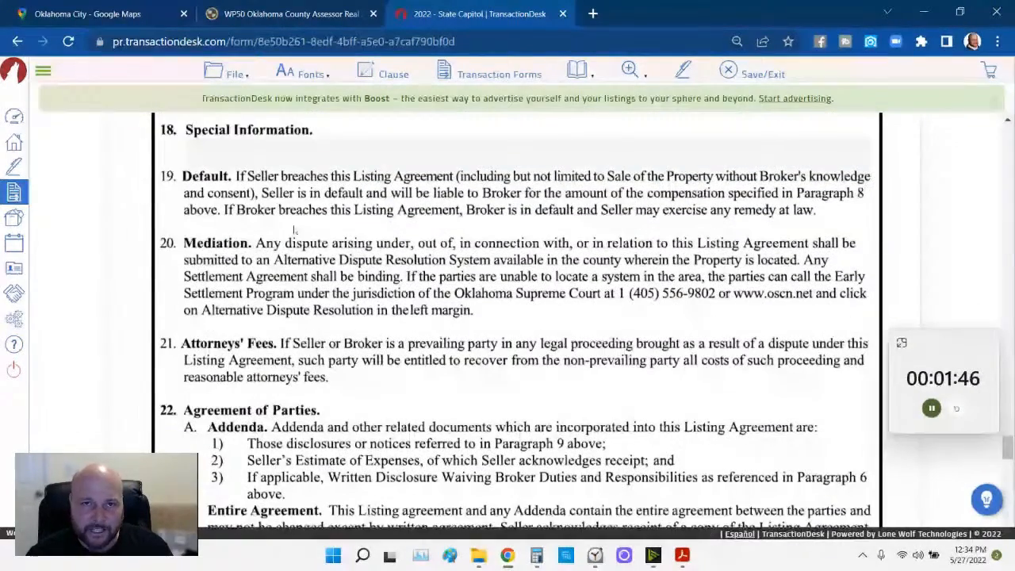
scroll(292, 228, "up", 1)
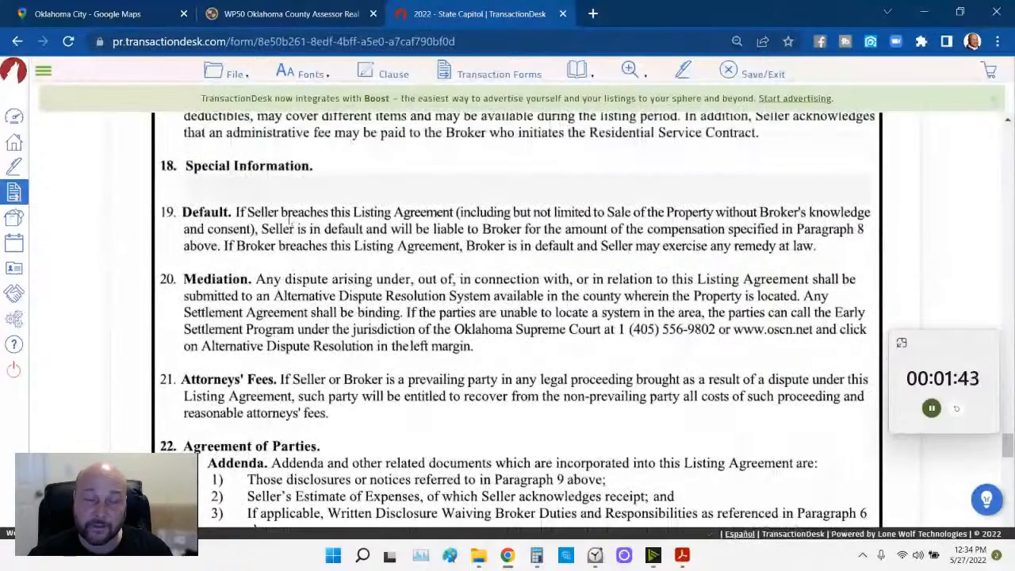
scroll(292, 225, "up", 1)
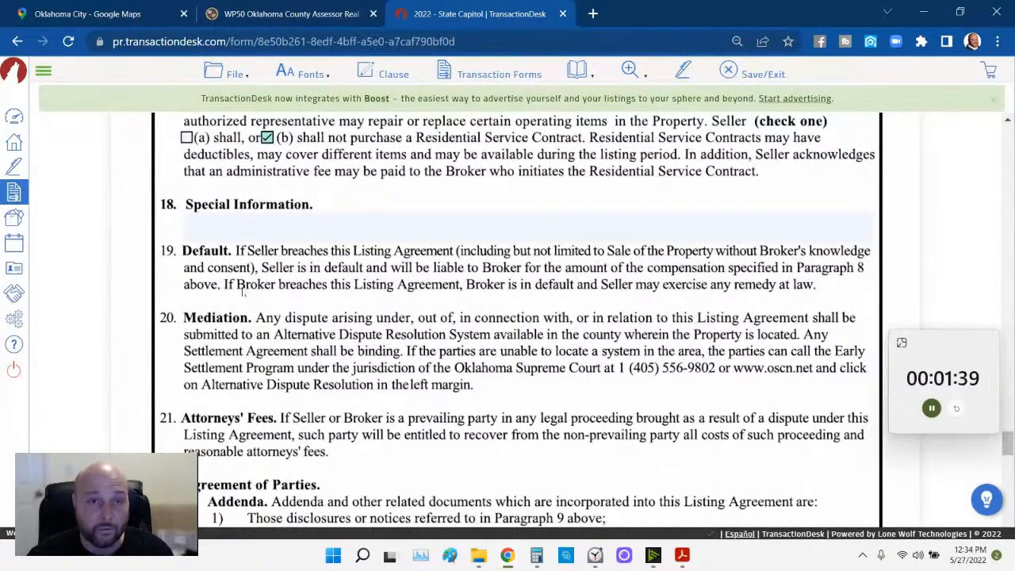
- Enter 'Reserve Buyer is the State of Kansas' in paragraph 18 Special Information
left_click(216, 226)
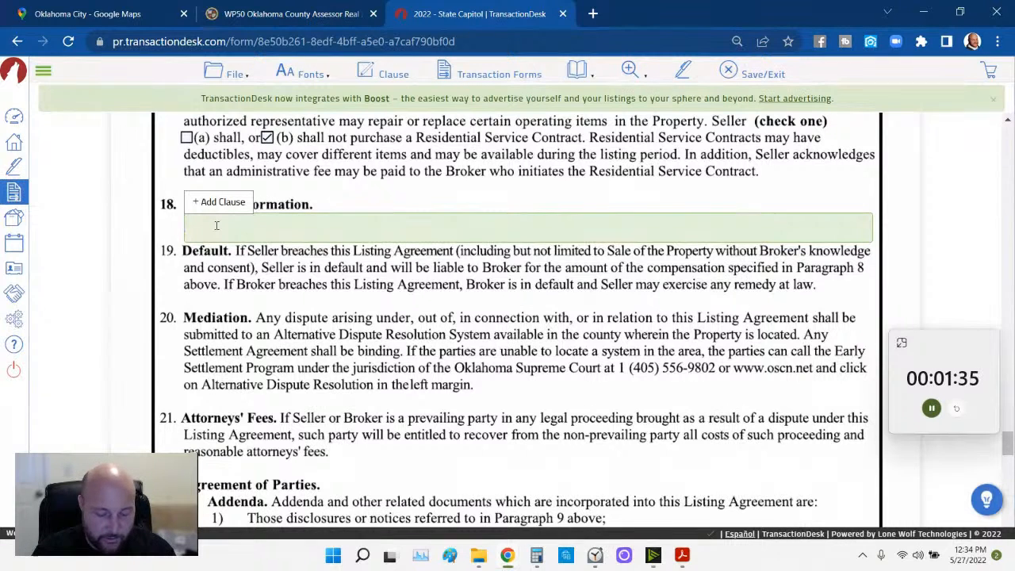
type("Reserve ")
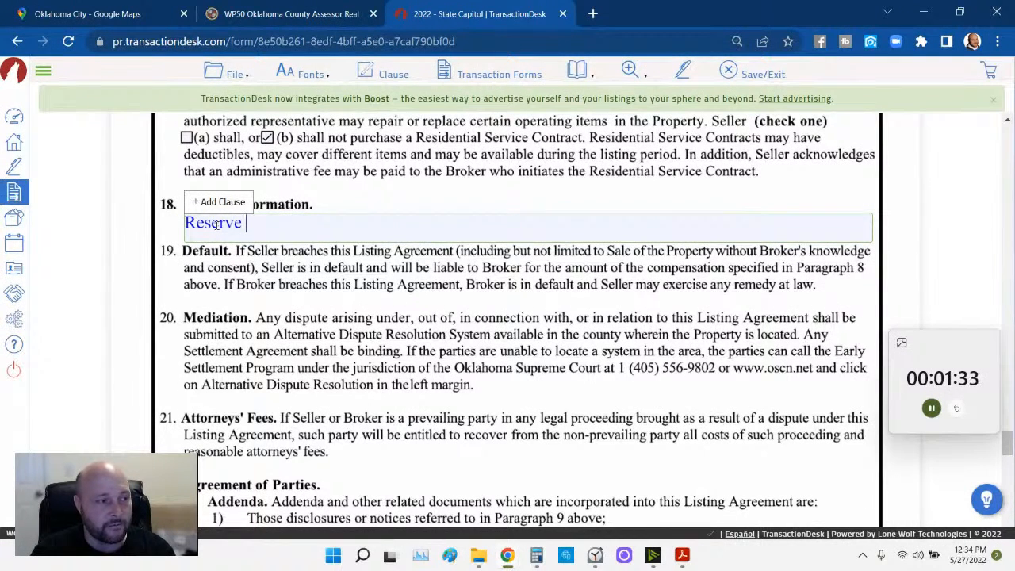
type("Buyer is the State of Kansas.")
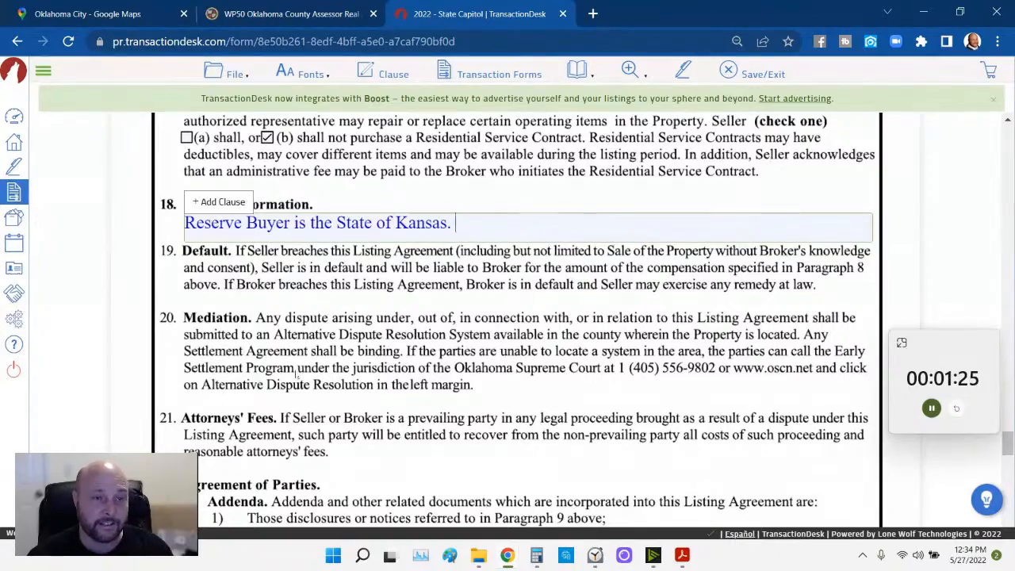
left_click(381, 339)
scroll(381, 340, "down", 2)
scroll(380, 339, "down", 10)
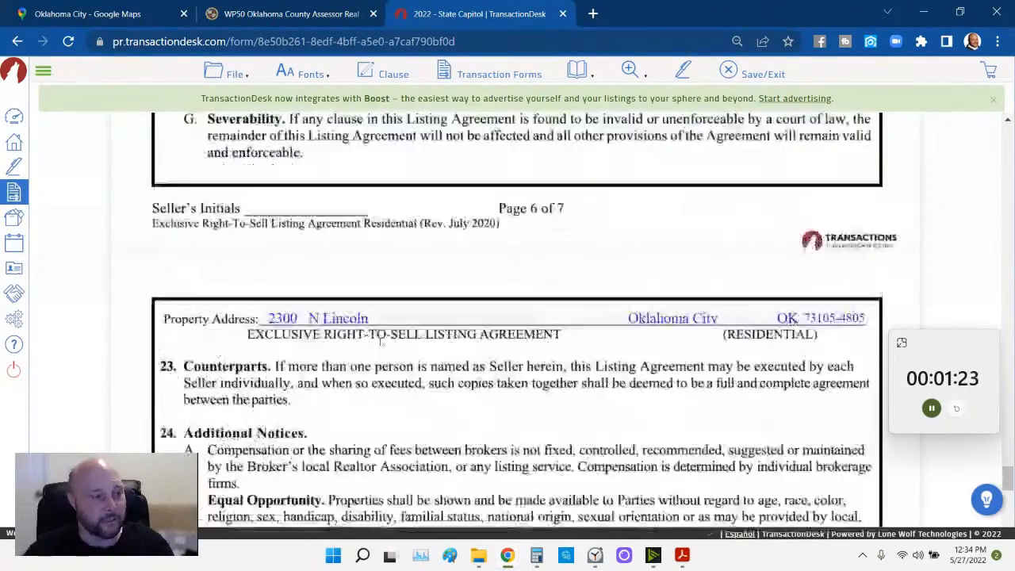
scroll(380, 340, "down", 2)
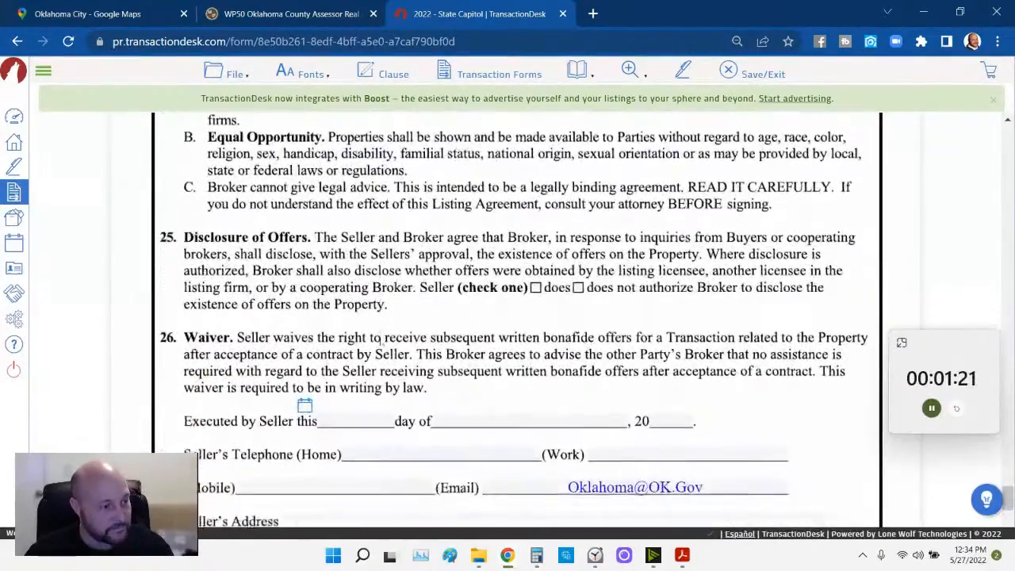
- Set the seller's execution date to the 27th of May 2022
left_click(305, 294)
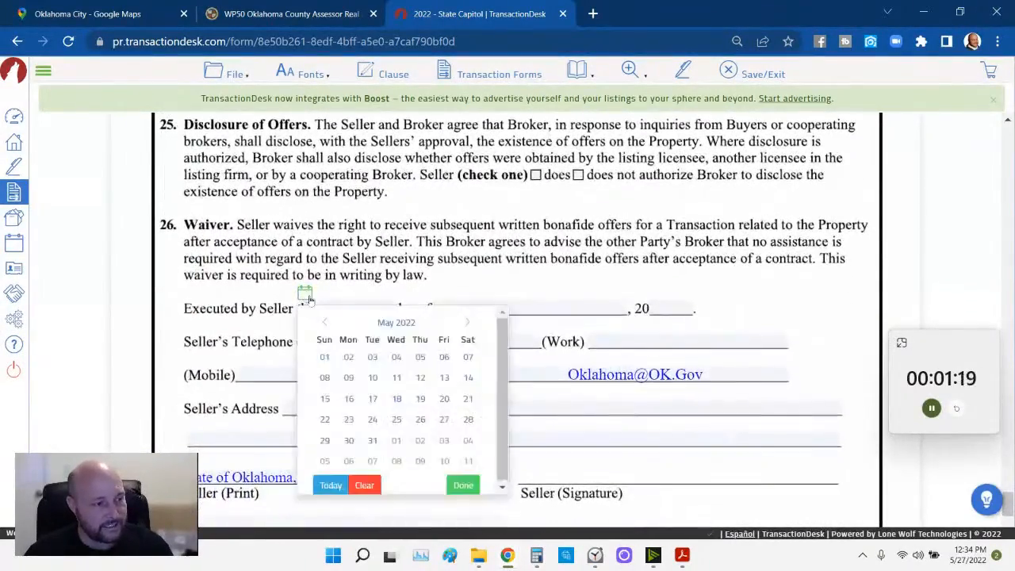
left_click(420, 418)
scroll(431, 391, "down", 1)
scroll(431, 391, "down", 2)
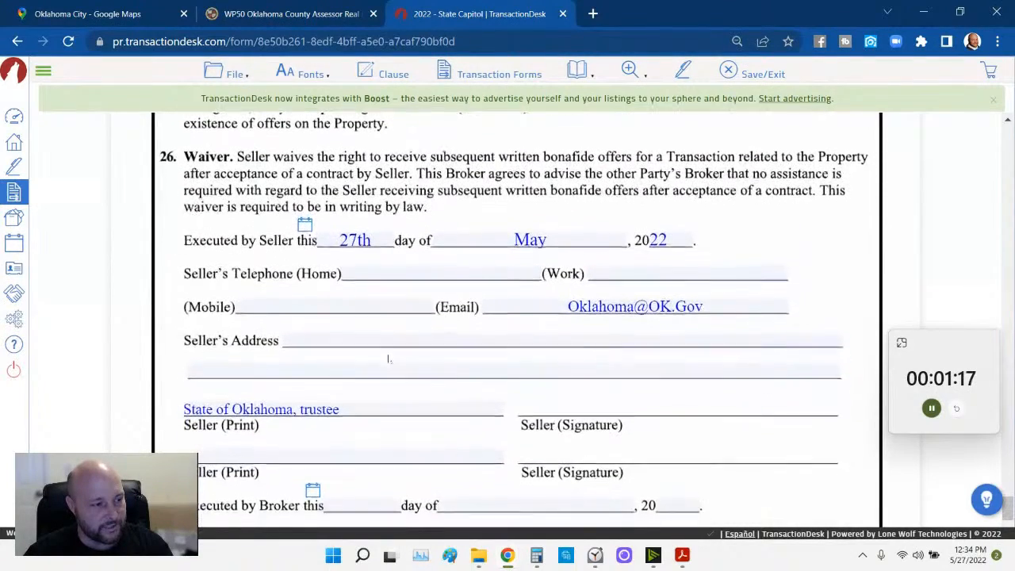
- Enter the seller's mobile number in the Mobile field
left_click(329, 298)
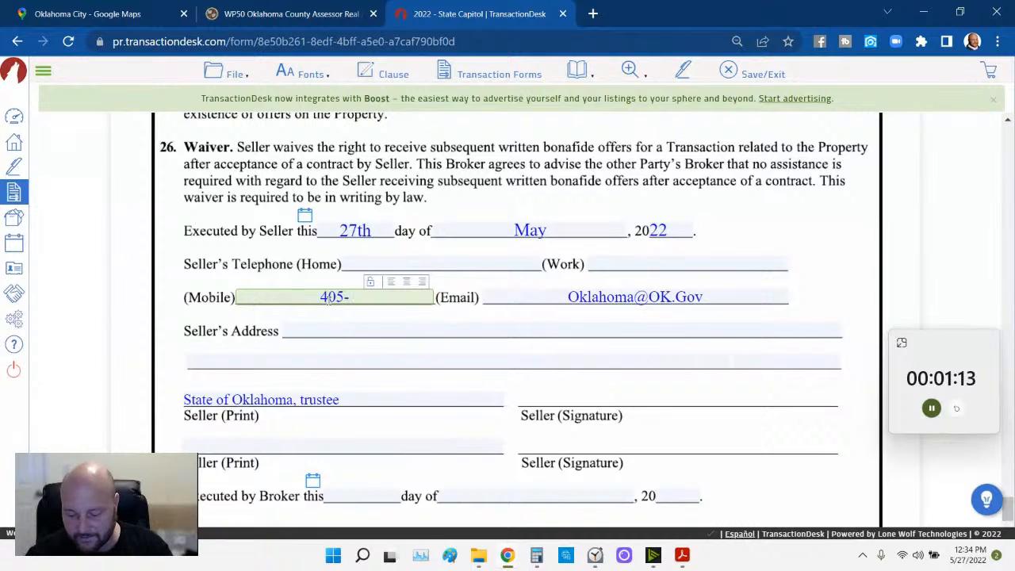
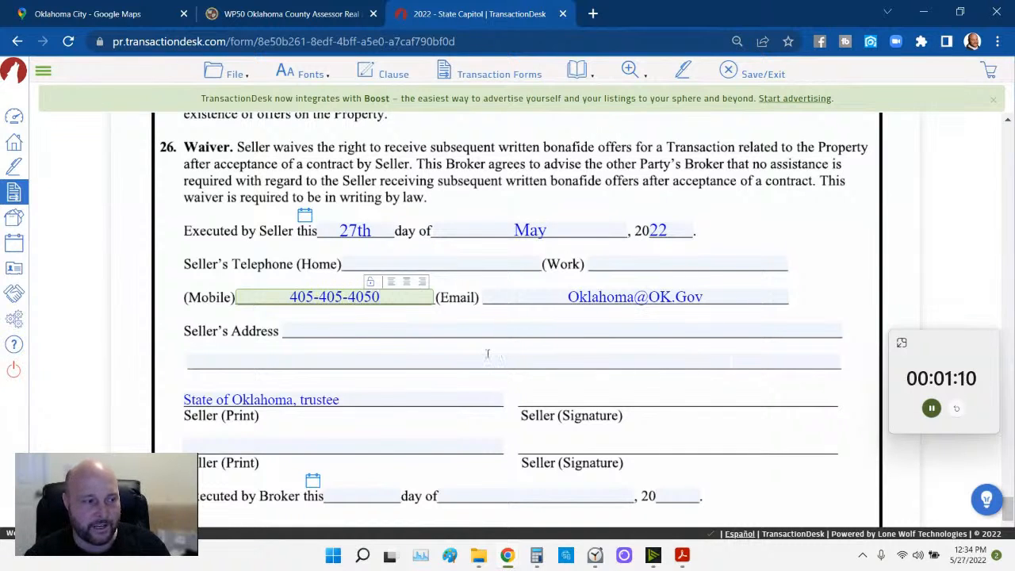
left_click(490, 357)
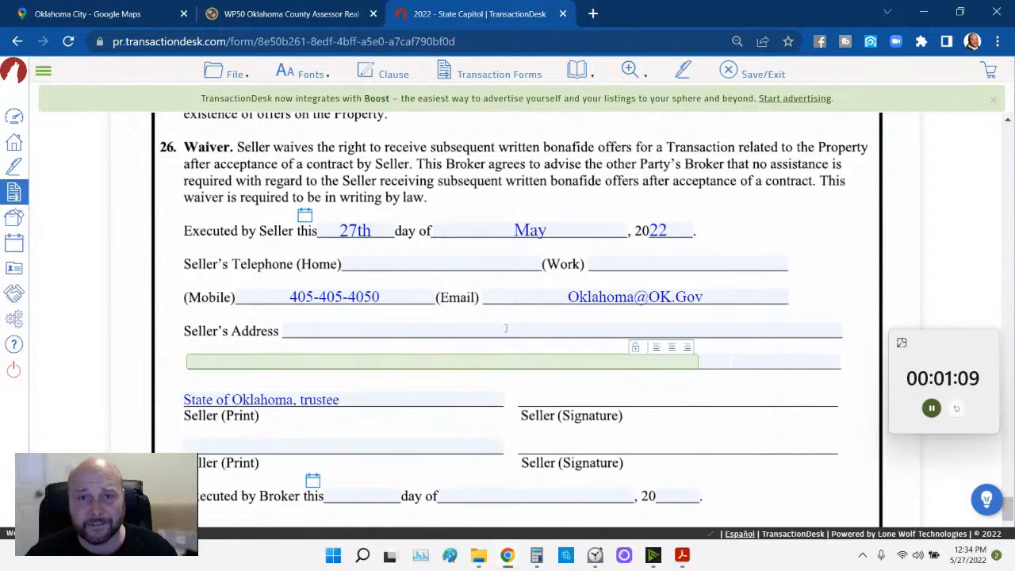
left_click(317, 331)
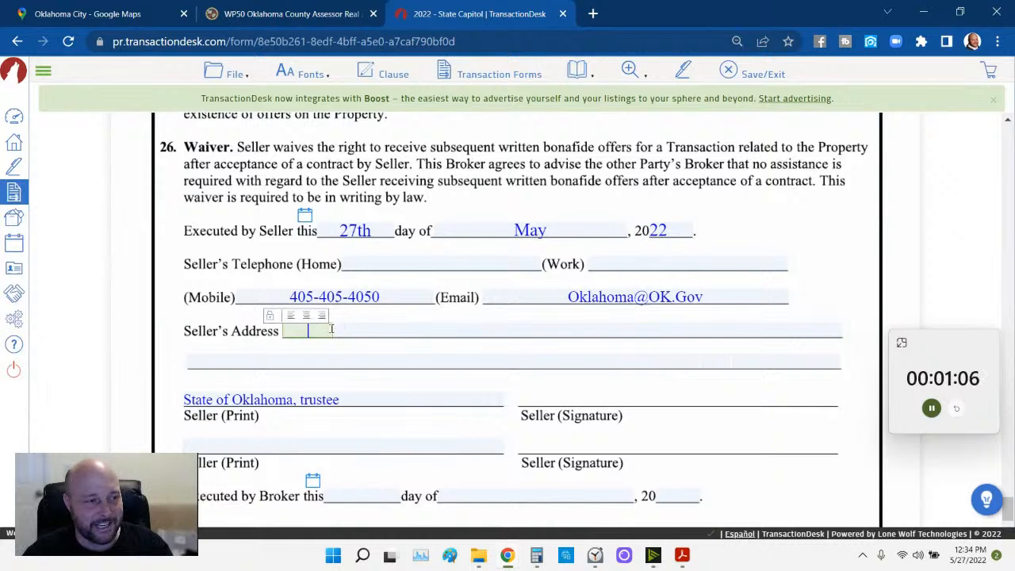
- Copy the property's street address from the assessor record into Seller's Address, street number separate
left_click(293, 22)
left_click_drag(436, 200, 551, 209)
key("ctrl+c")
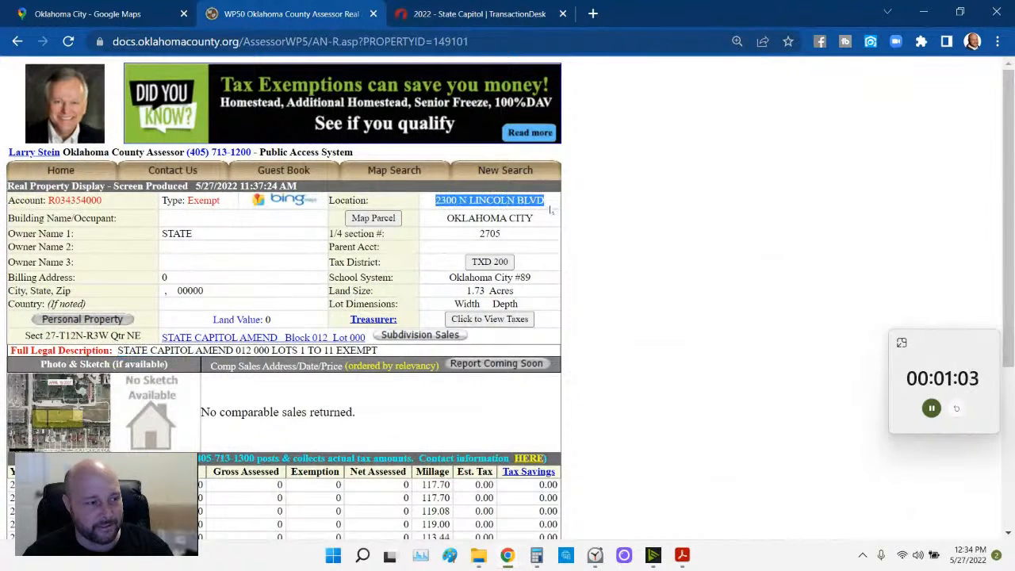
left_click(452, 24)
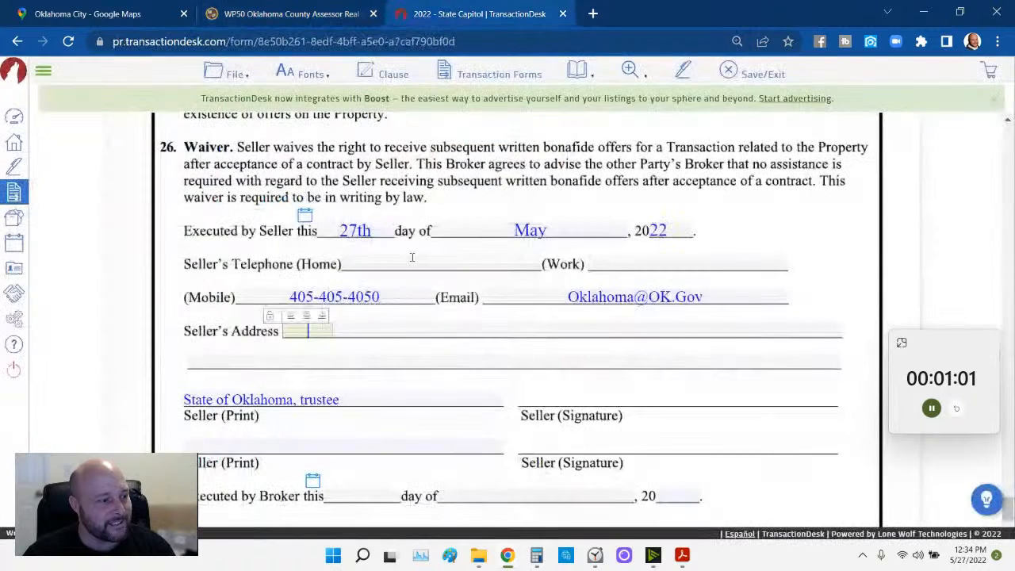
left_click(391, 328)
key("ctrl+v")
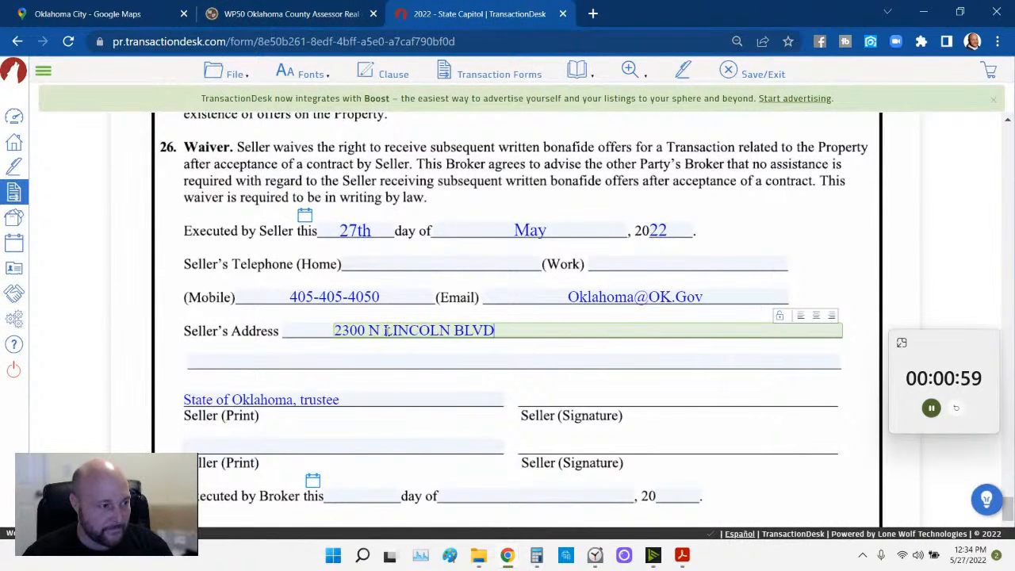
key("ctrl+x")
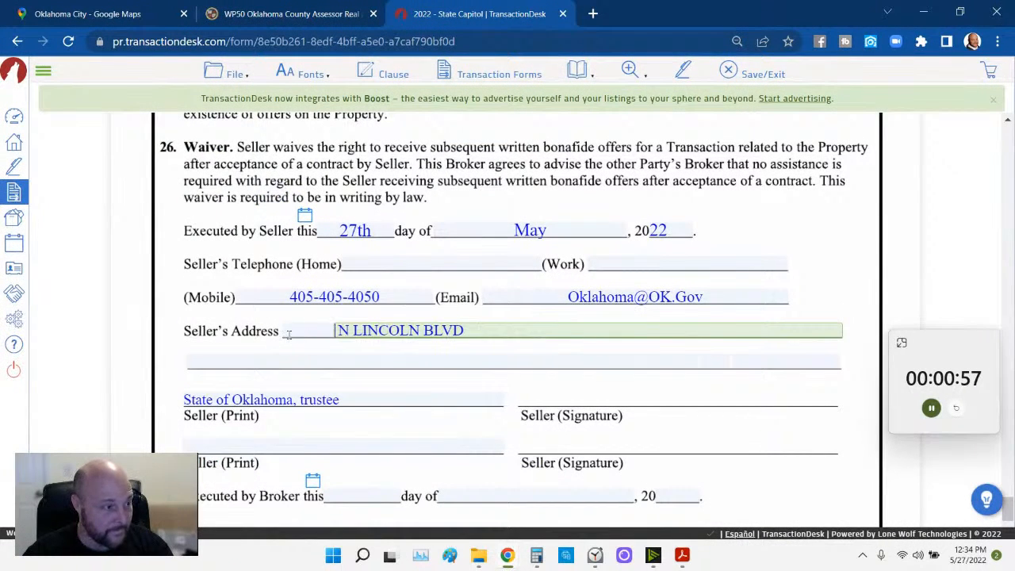
left_click(298, 331)
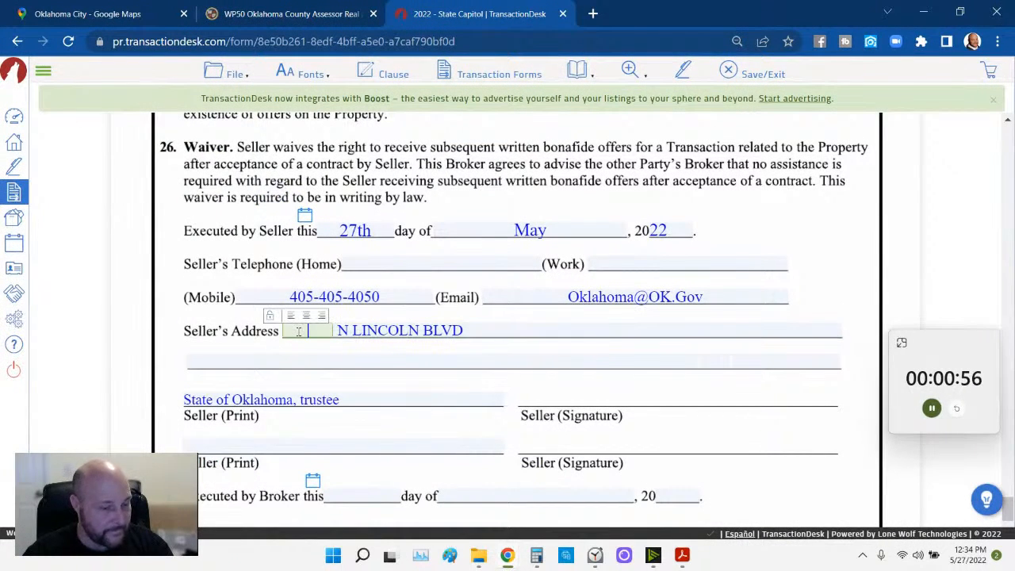
left_click(495, 336)
scroll(444, 400, "down", 3)
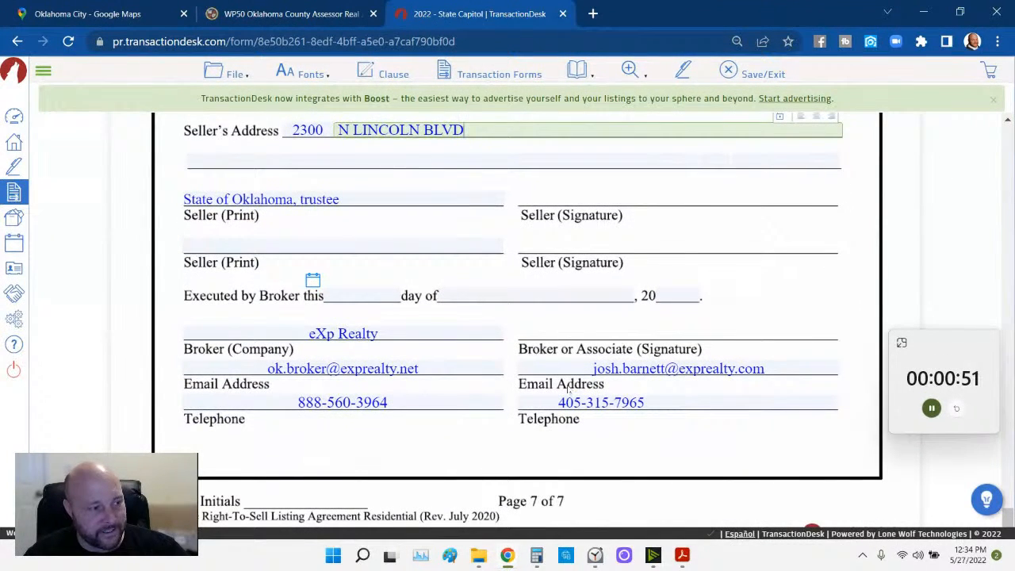
- Save the listing agreement form
left_click(232, 72)
mouse_move(230, 168)
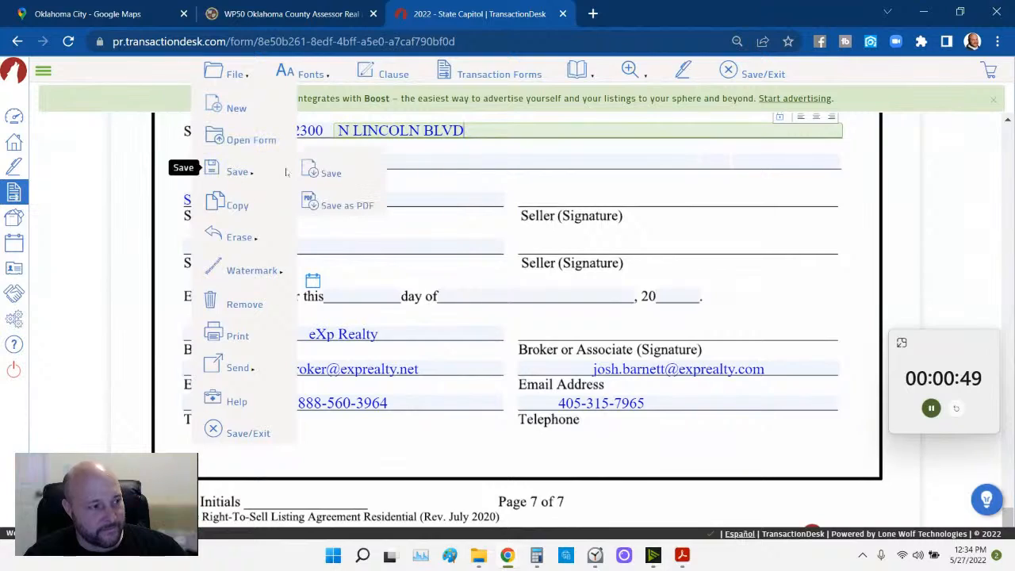
left_click(321, 170)
- Open the Affiliated Business Arrangement form and save it
left_click(481, 74)
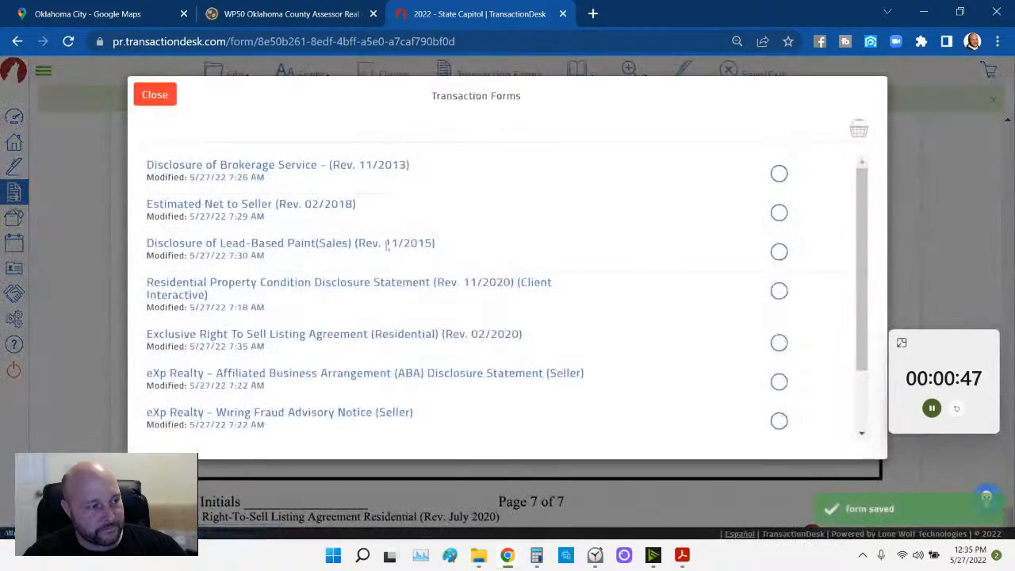
scroll(372, 282, "down", 3)
left_click(358, 295)
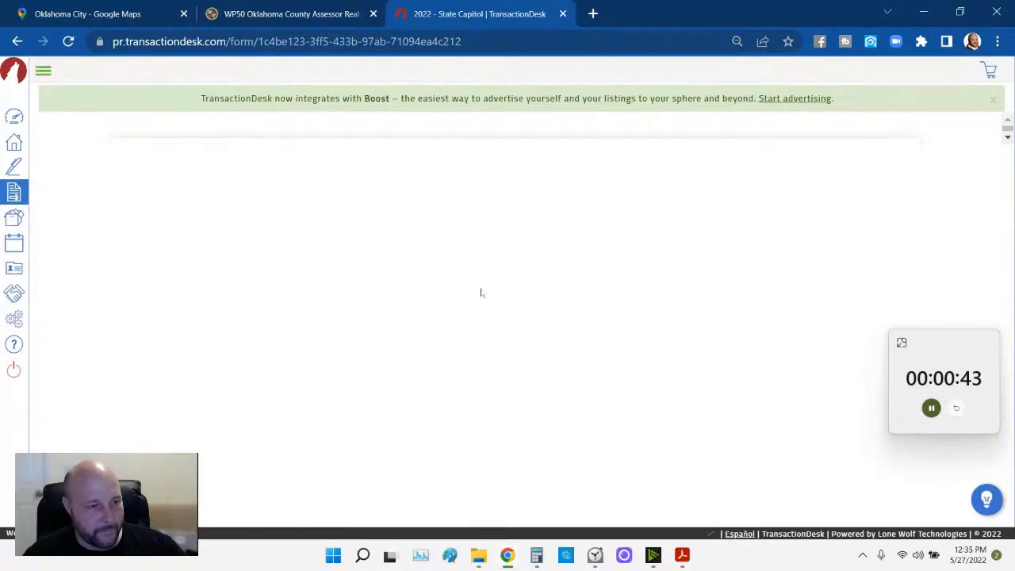
scroll(476, 295, "down", 5)
scroll(441, 257, "down", 20)
scroll(442, 260, "down", 1)
left_click(234, 74)
mouse_move(237, 169)
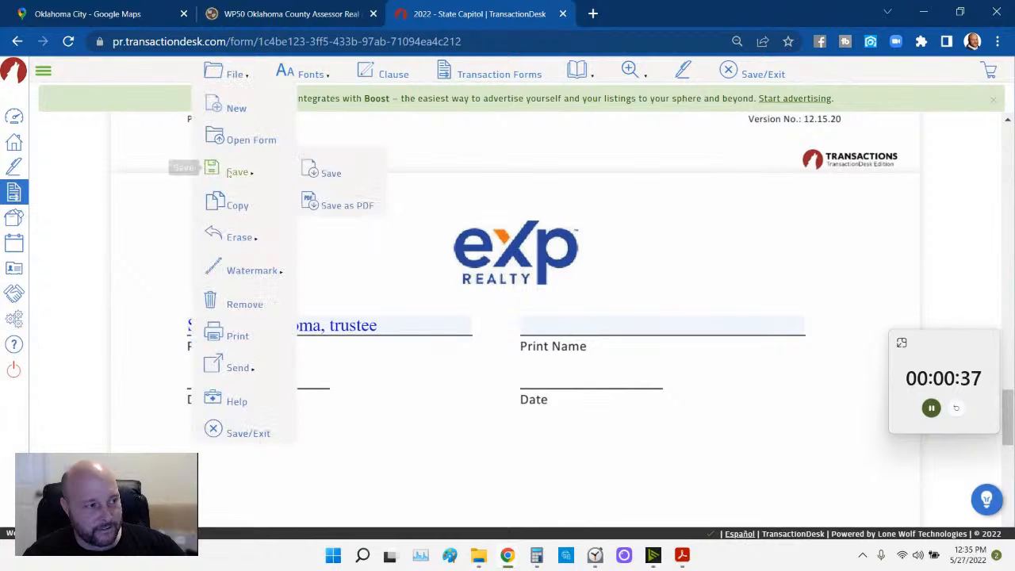
left_click(325, 170)
- Open the Wiring Fraud Advisory Notice form and save it
left_click(468, 74)
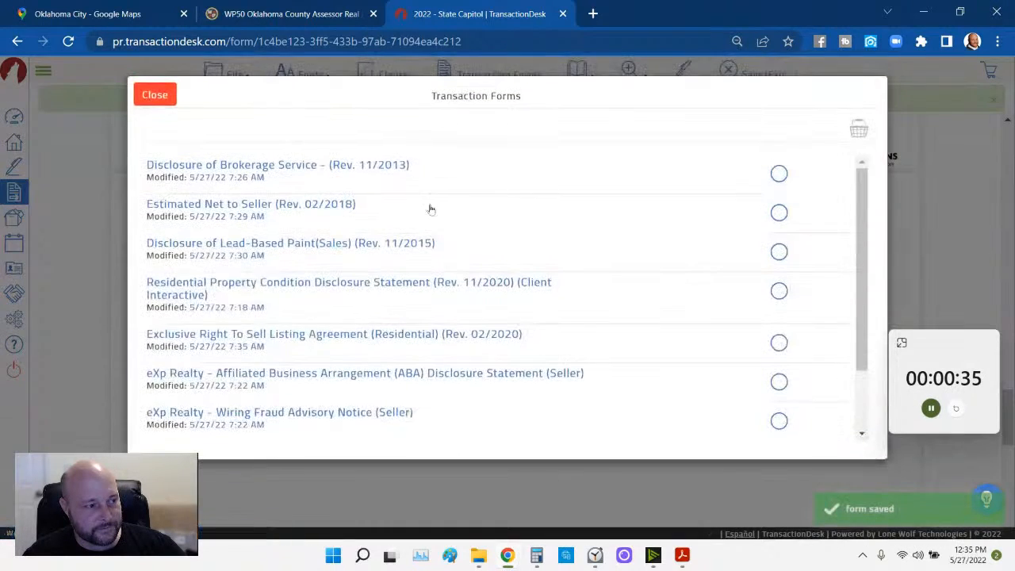
left_click(354, 412)
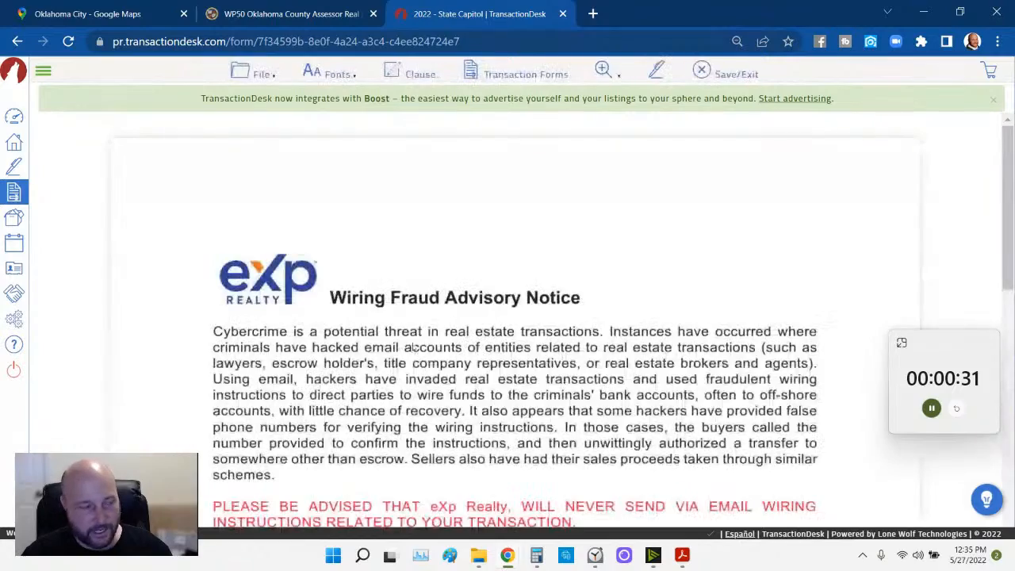
scroll(412, 349, "down", 4)
scroll(412, 345, "down", 6)
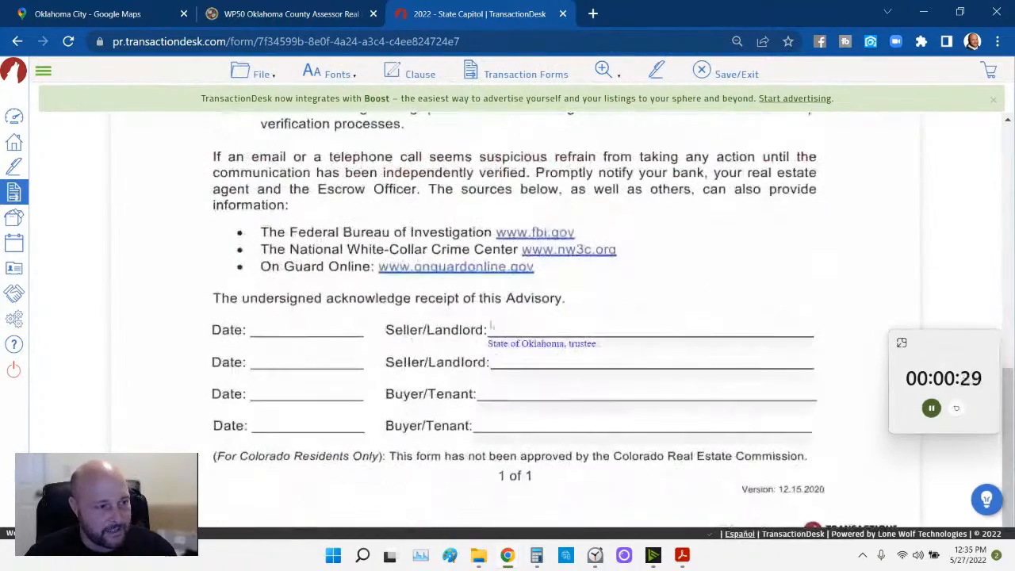
left_click(262, 74)
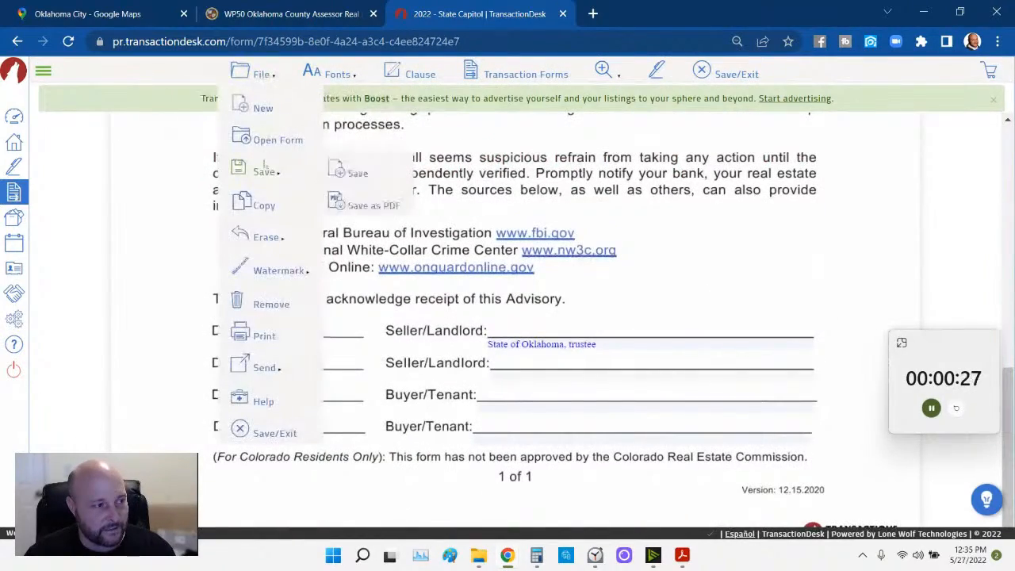
left_click(353, 170)
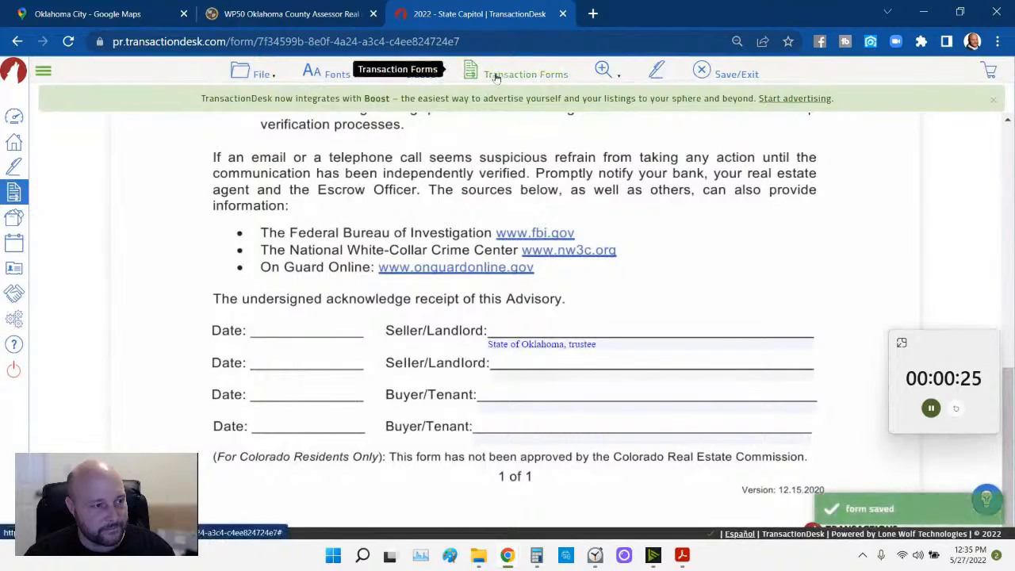
left_click(476, 74)
key("Escape")
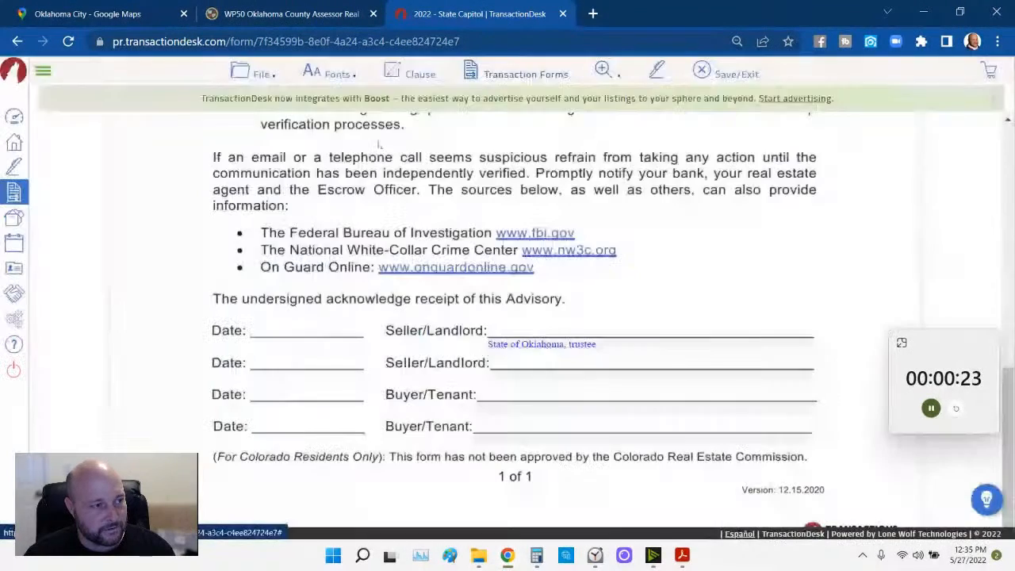
left_click(262, 73)
- Save and exit to the Forms list, select all nine forms and view them in the basket
left_click(269, 430)
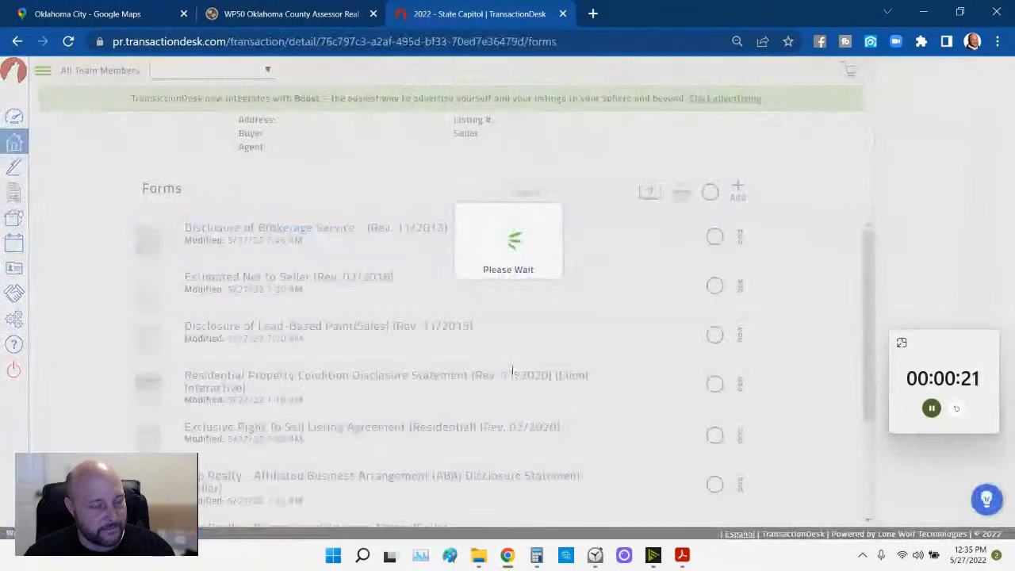
scroll(608, 335, "down", 5)
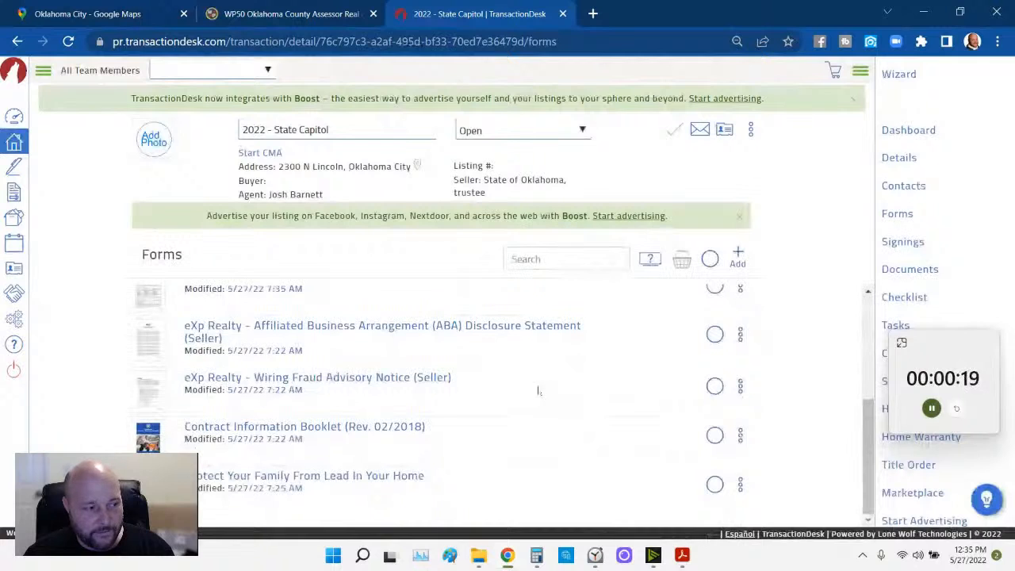
scroll(467, 462, "up", 5)
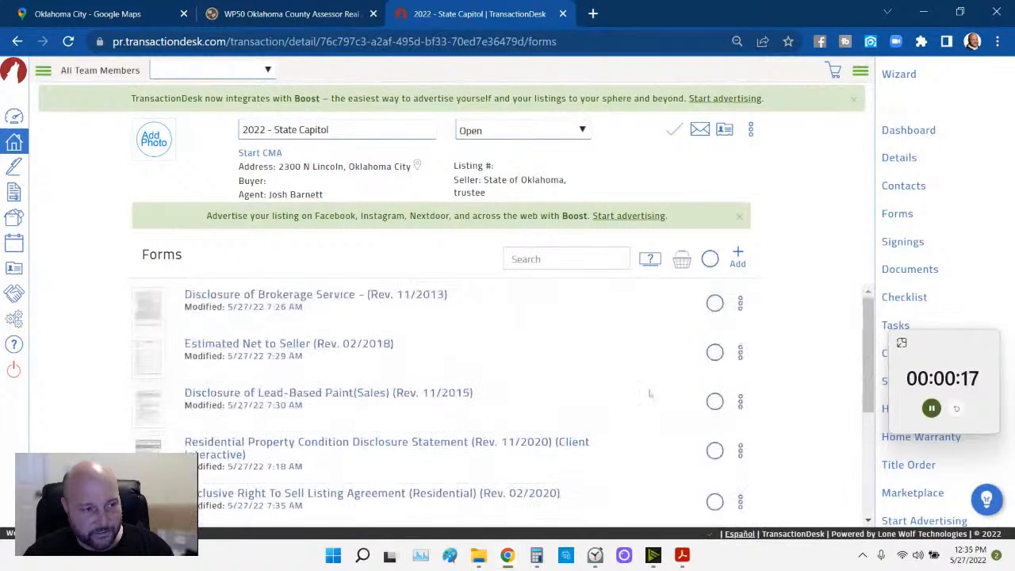
left_click(710, 260)
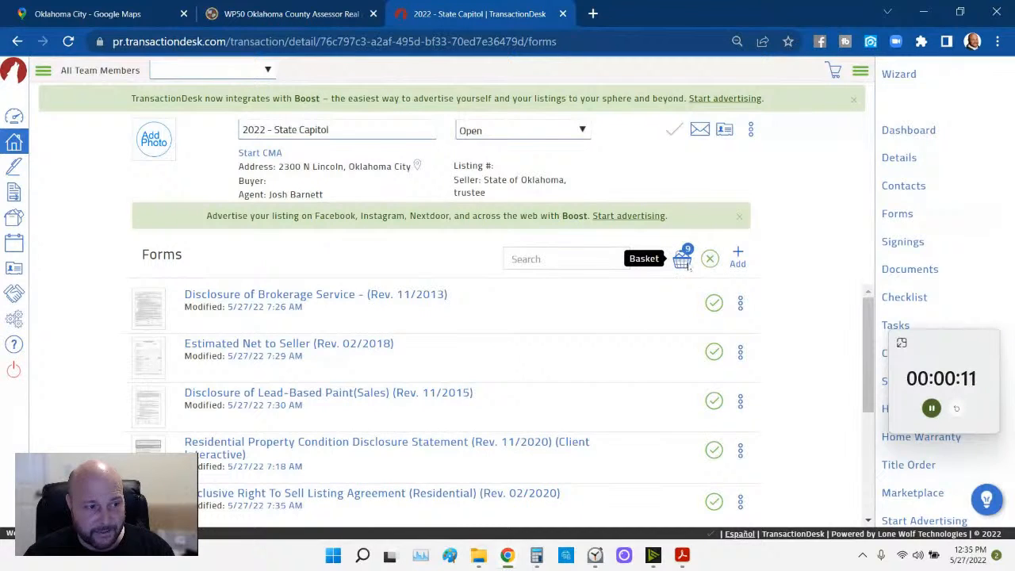
left_click(684, 264)
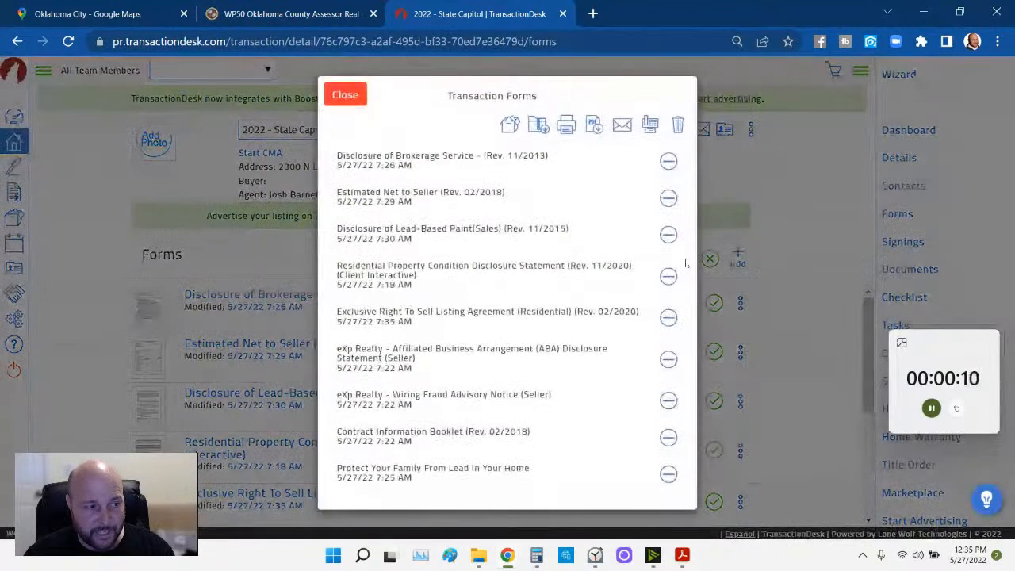
- Export the nine forms as one PDF named 'completed listing packet'
left_click(593, 127)
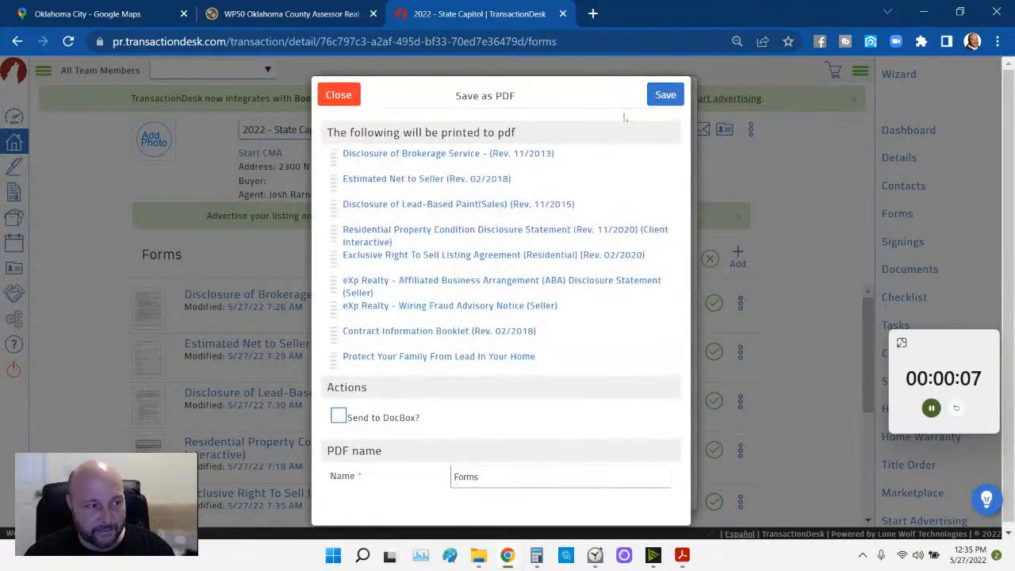
left_click(485, 476)
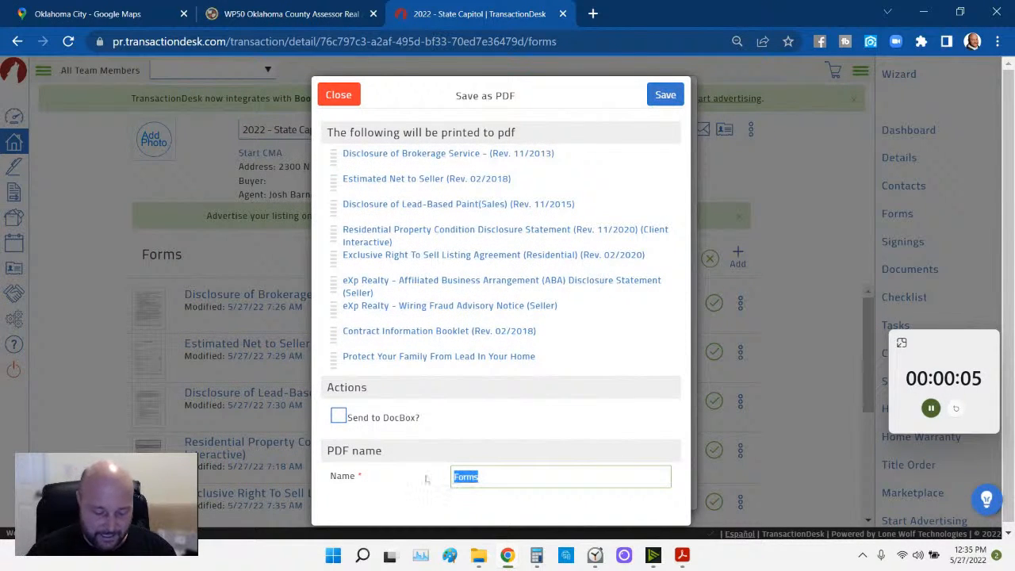
type("complete")
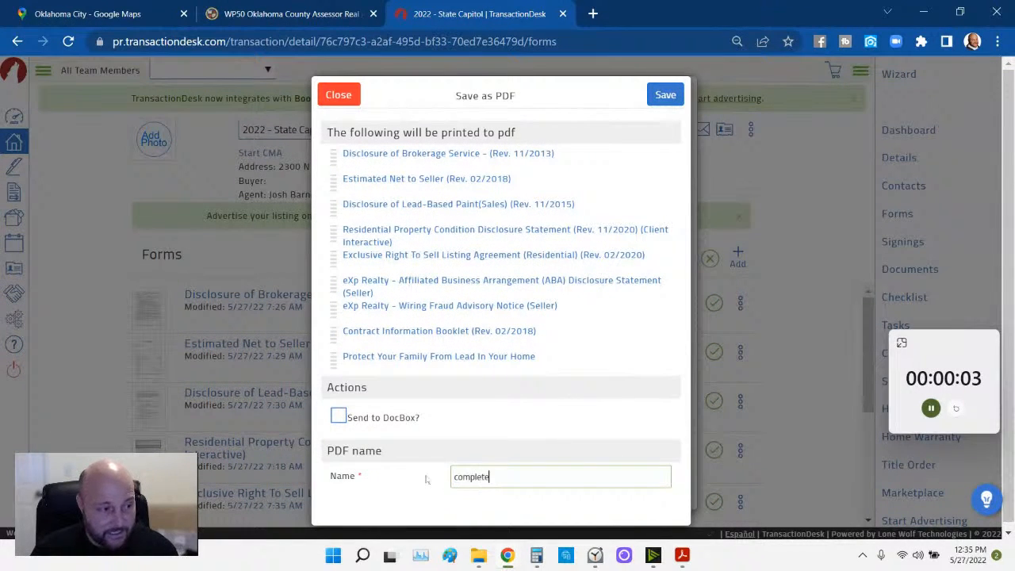
type("d listing packet")
left_click(665, 95)
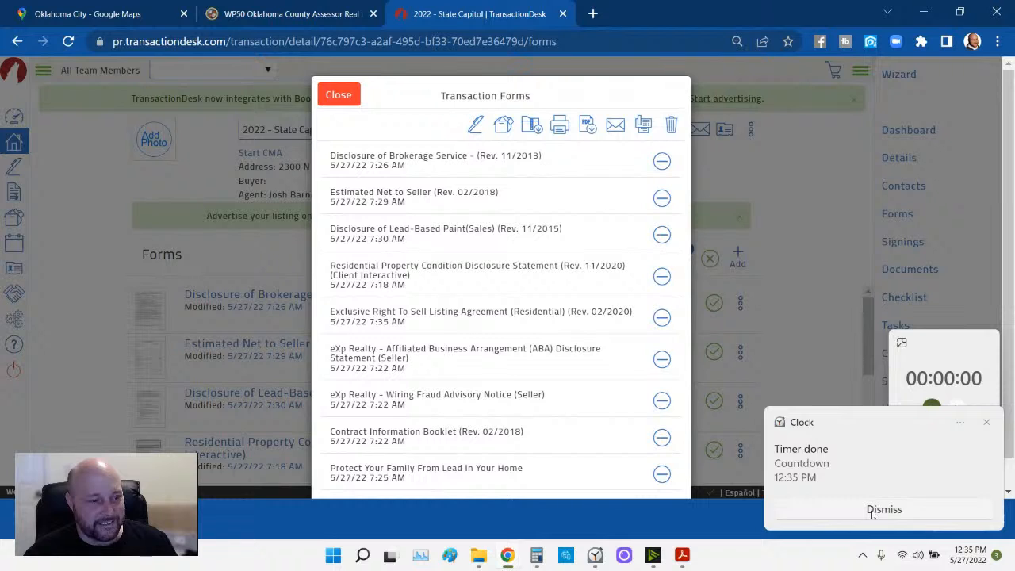
left_click(875, 510)
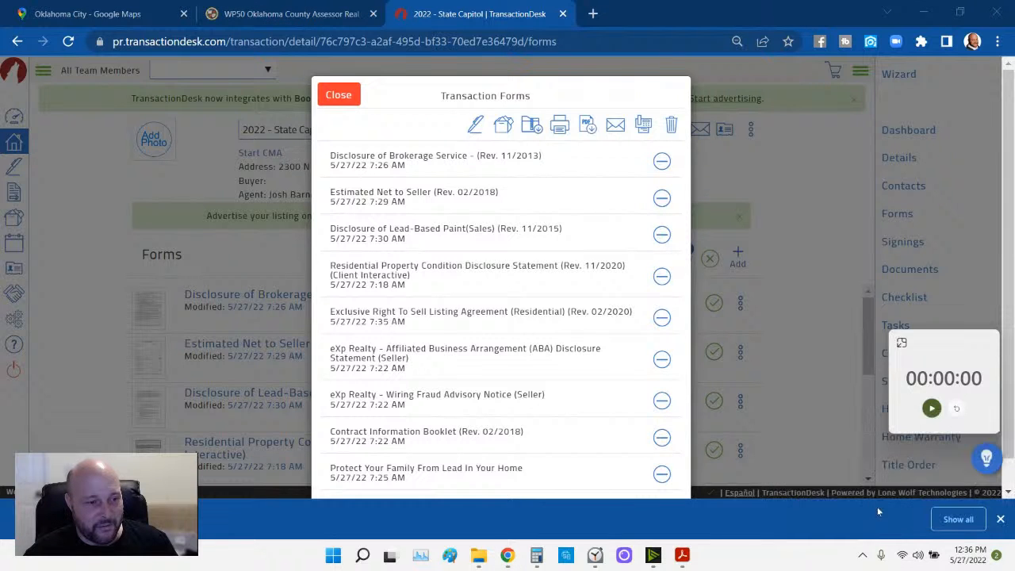